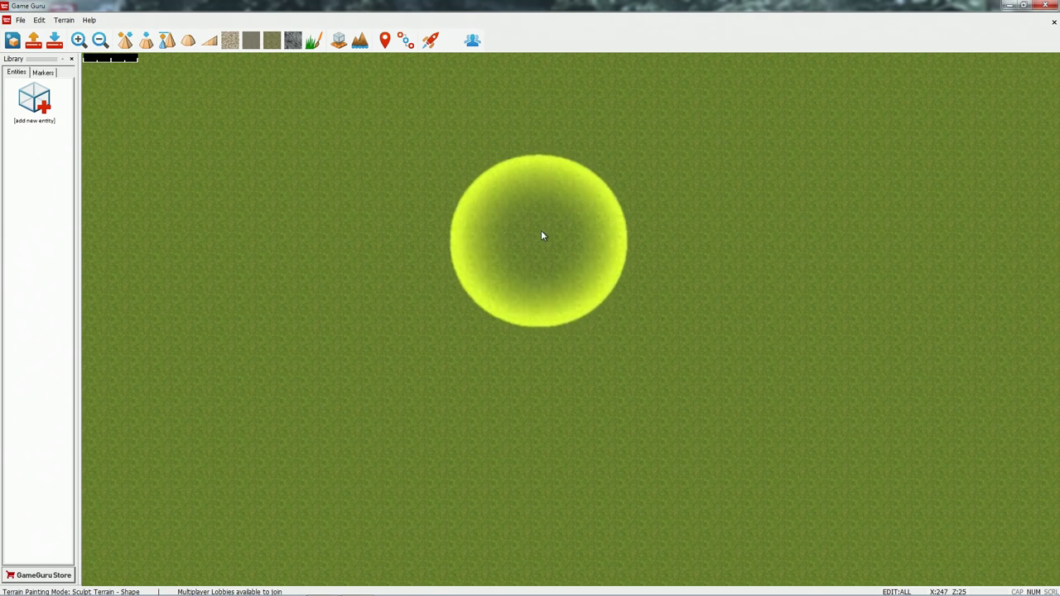
- Sculpt a freehand relief stroke into the flat grass terrain with the Shape terrain mode
scroll(516, 237, up, 8)
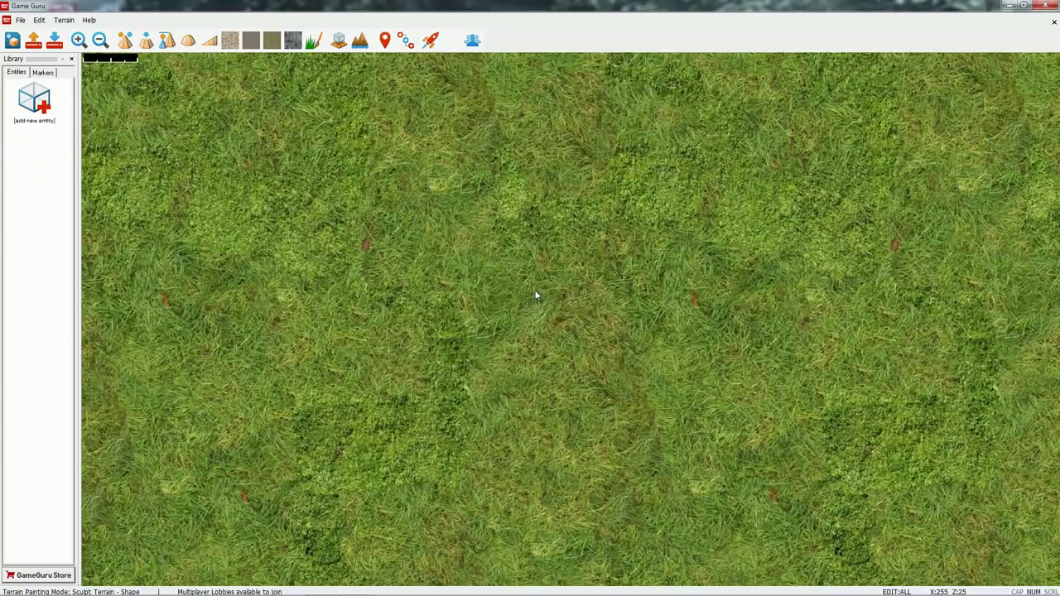
scroll(534, 293, down, 5)
scroll(533, 292, up, 6)
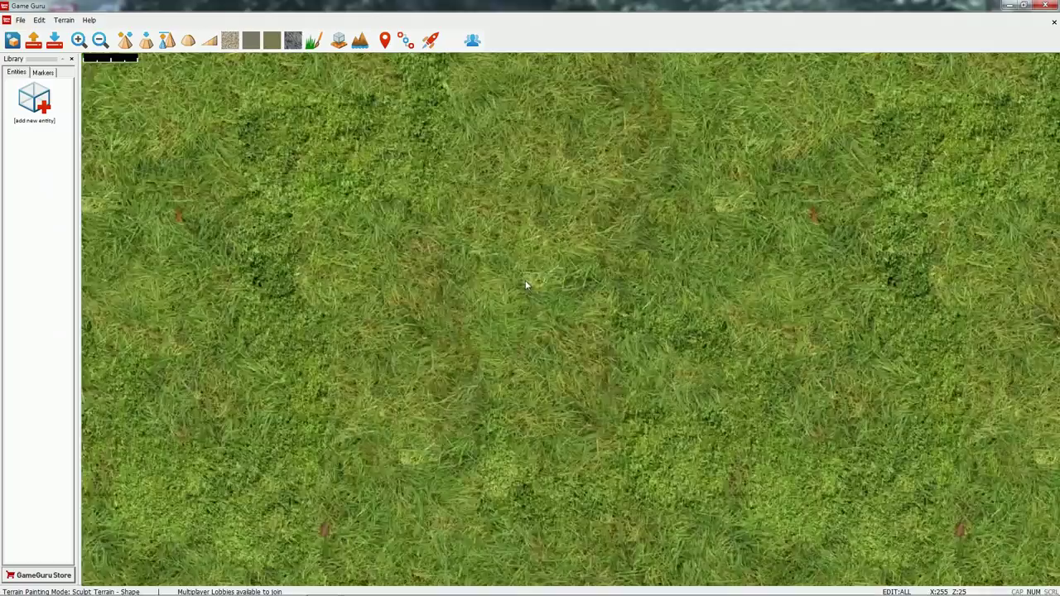
scroll(520, 280, down, 5)
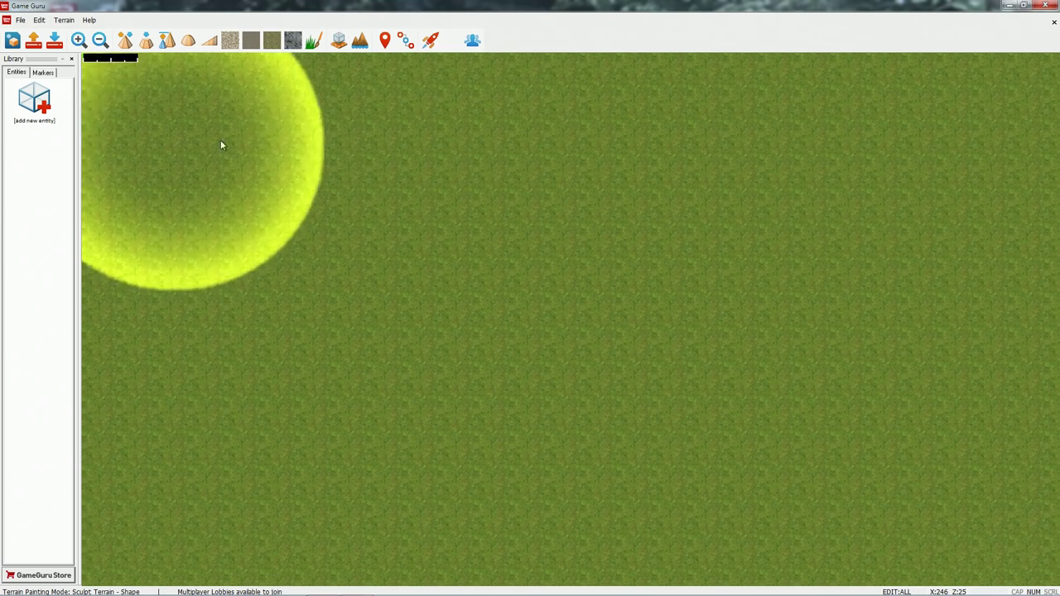
mouse_move(383, 247)
mouse_down()
mouse_move(437, 279)
mouse_move(662, 243)
mouse_move(247, 391)
mouse_move(447, 381)
mouse_move(447, 393)
mouse_move(520, 423)
mouse_move(406, 414)
mouse_up()
key(s)
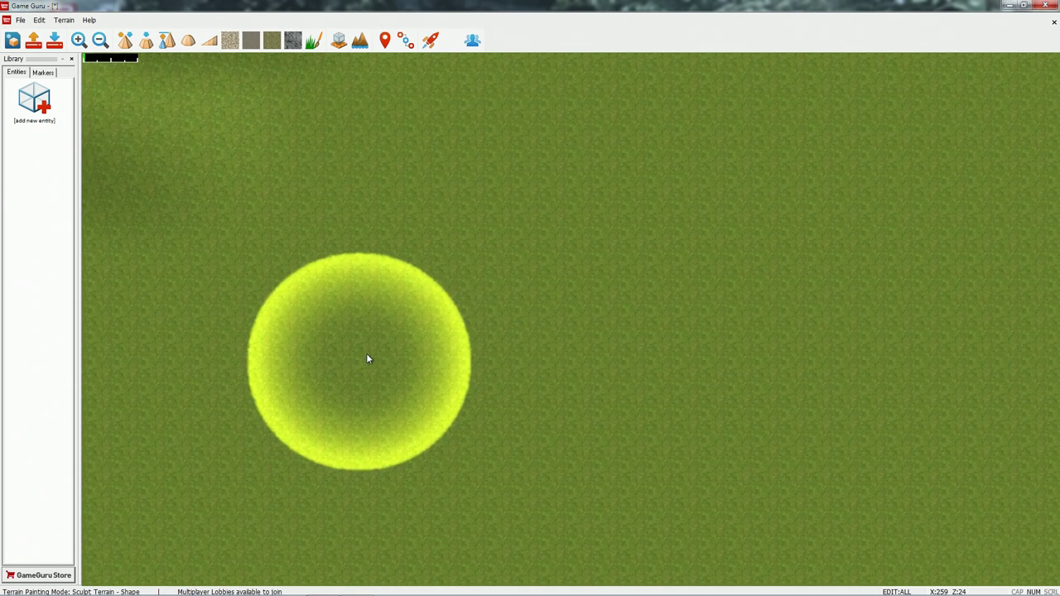
- Enlarge the terrain brush and sculpt broader uneven relief across the grass with the Shape mode
key(minus)
key(plus)
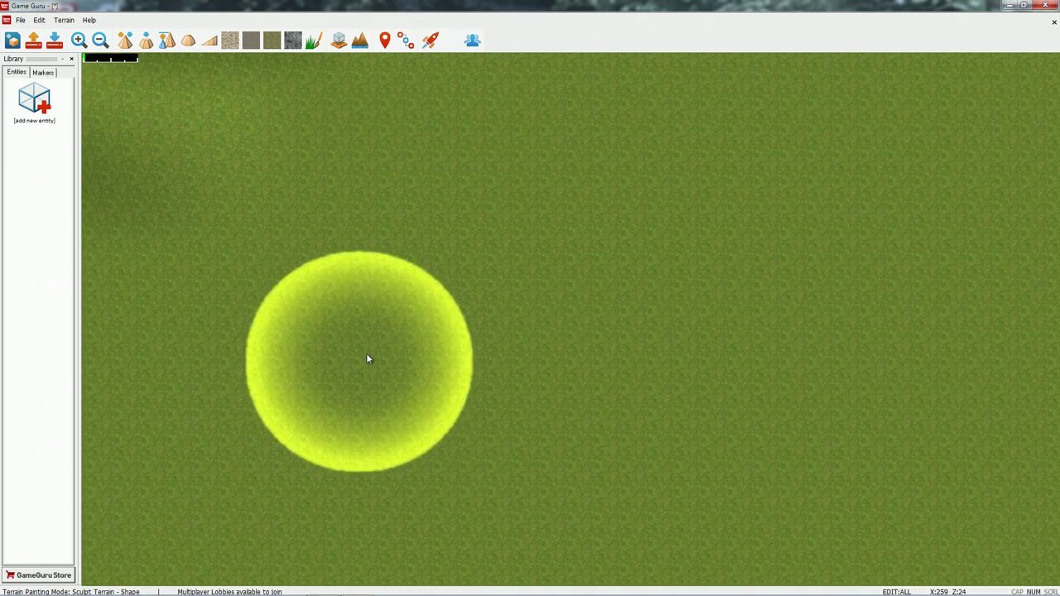
key(bracketright)
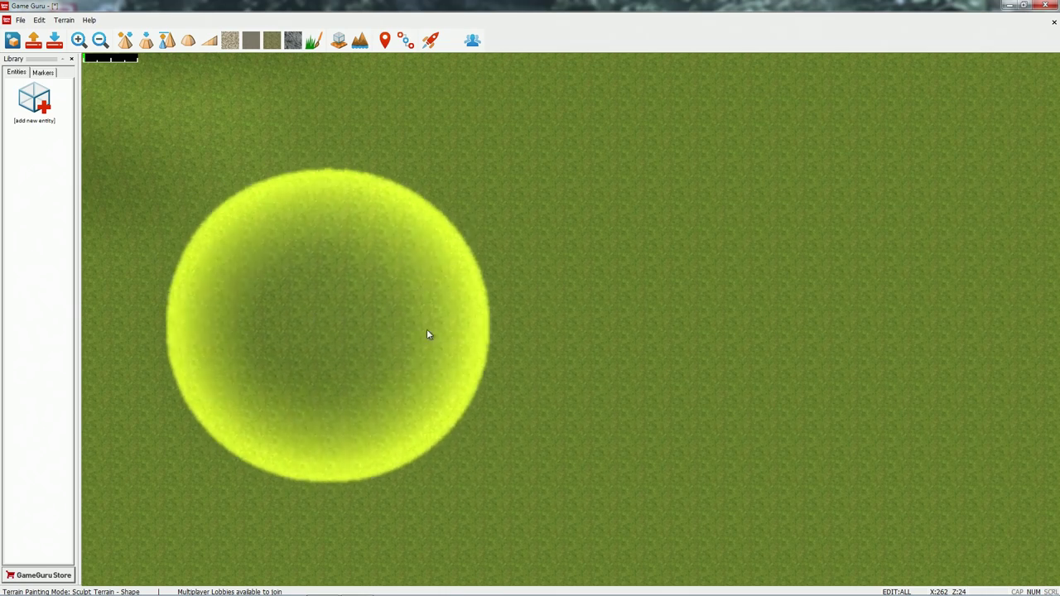
mouse_move(475, 335)
mouse_down()
mouse_move(445, 211)
mouse_move(425, 440)
mouse_move(199, 339)
mouse_move(395, 283)
mouse_up()
scroll(414, 280, up, 1)
scroll(414, 286, down, 1)
key(w)
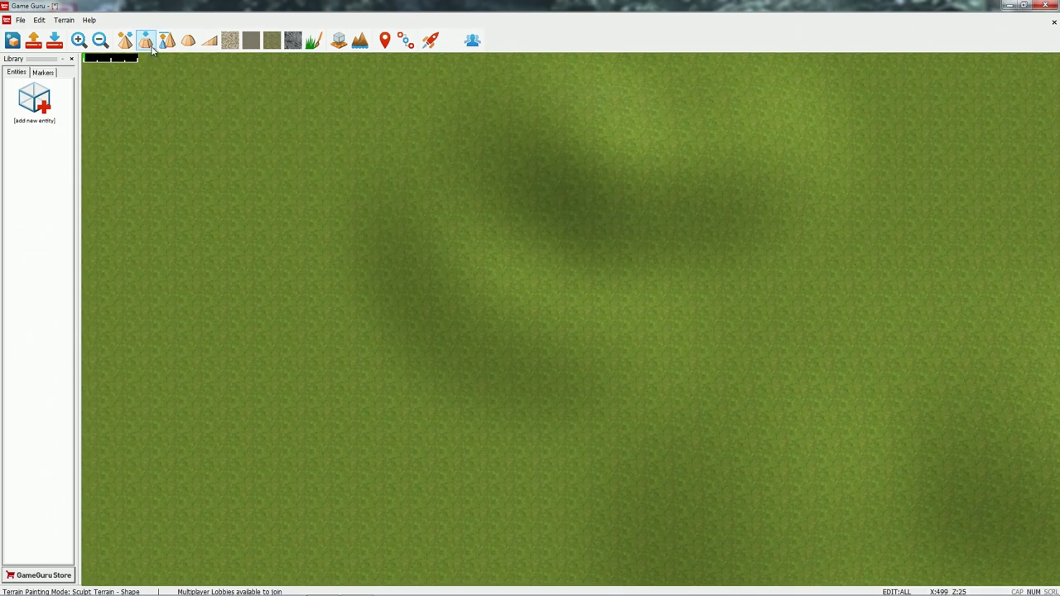
- Smooth out part of the sculpted relief with the Level terrain mode
click(149, 43)
mouse_move(511, 353)
mouse_down()
mouse_move(601, 158)
mouse_move(622, 367)
mouse_move(409, 255)
mouse_move(672, 372)
mouse_move(941, 431)
mouse_move(632, 320)
mouse_move(442, 323)
mouse_move(447, 284)
mouse_move(253, 125)
mouse_up()
key(s)
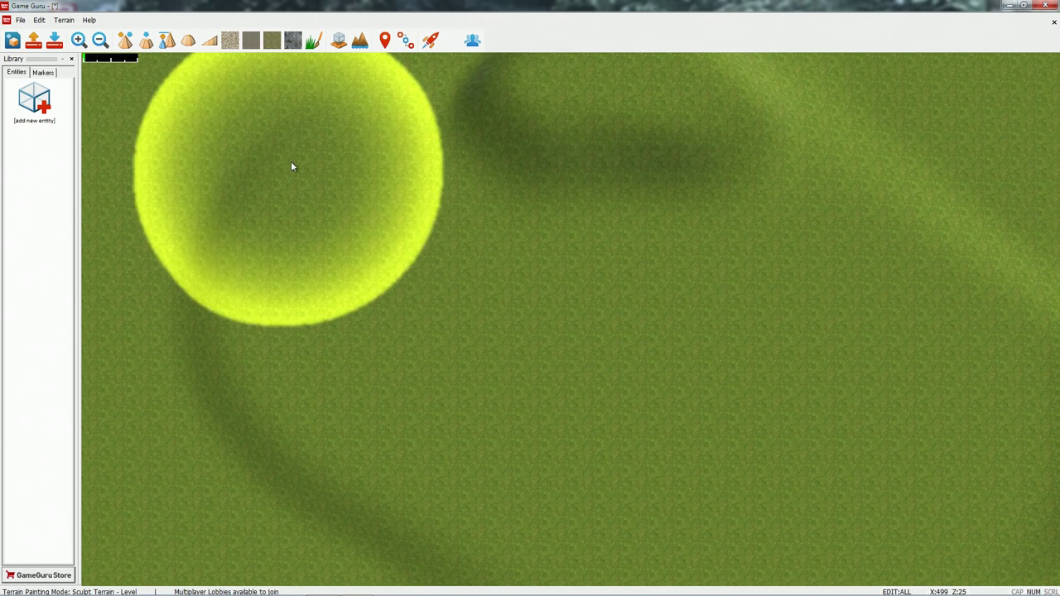
- Flatten a wider area of the sculpted ground with the Stored Level terrain mode
click(209, 39)
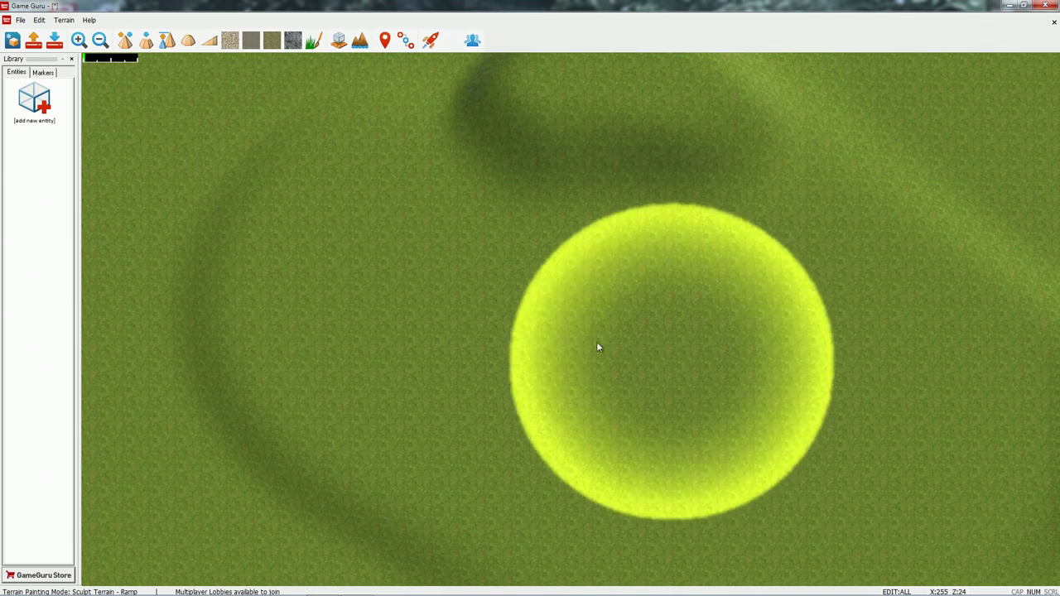
click(187, 41)
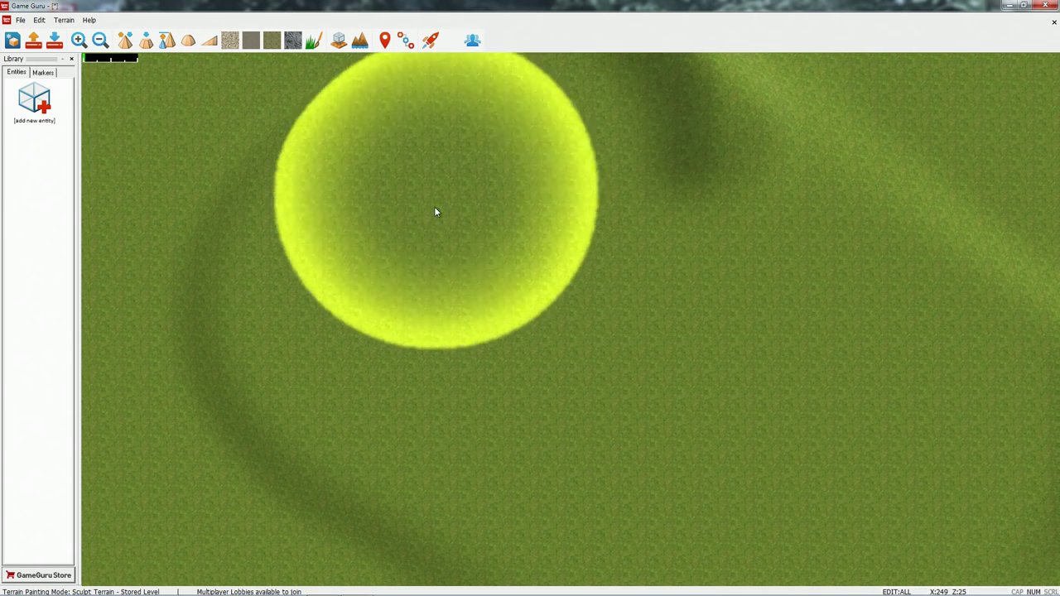
mouse_move(435, 212)
mouse_down()
mouse_move(833, 217)
mouse_move(494, 364)
mouse_move(461, 279)
mouse_move(451, 299)
mouse_up()
key(d)
key(s)
key(a)
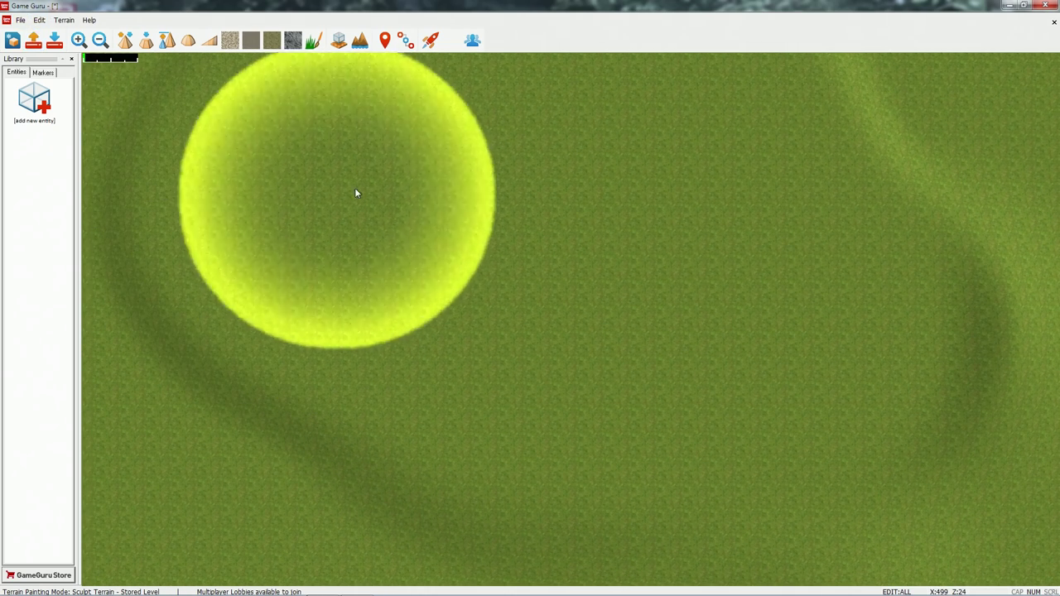
- Paint the Pave texture over the flattened area of the terrain
click(230, 40)
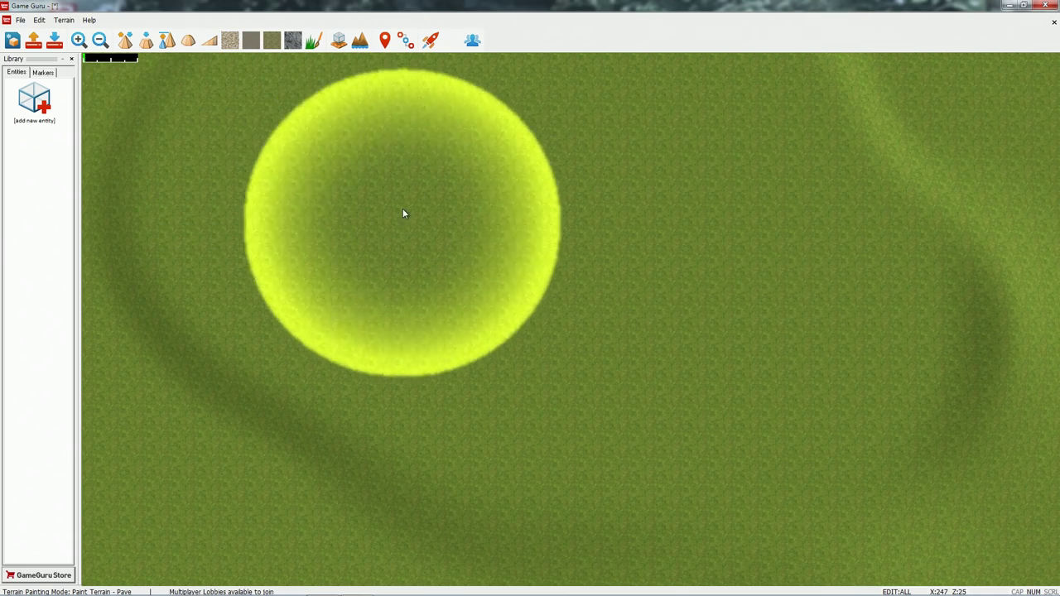
mouse_move(400, 211)
mouse_down()
mouse_move(681, 260)
mouse_move(336, 281)
mouse_move(551, 326)
mouse_move(474, 226)
mouse_move(340, 249)
mouse_move(334, 322)
mouse_move(516, 334)
mouse_up()
scroll(517, 335, up, 5)
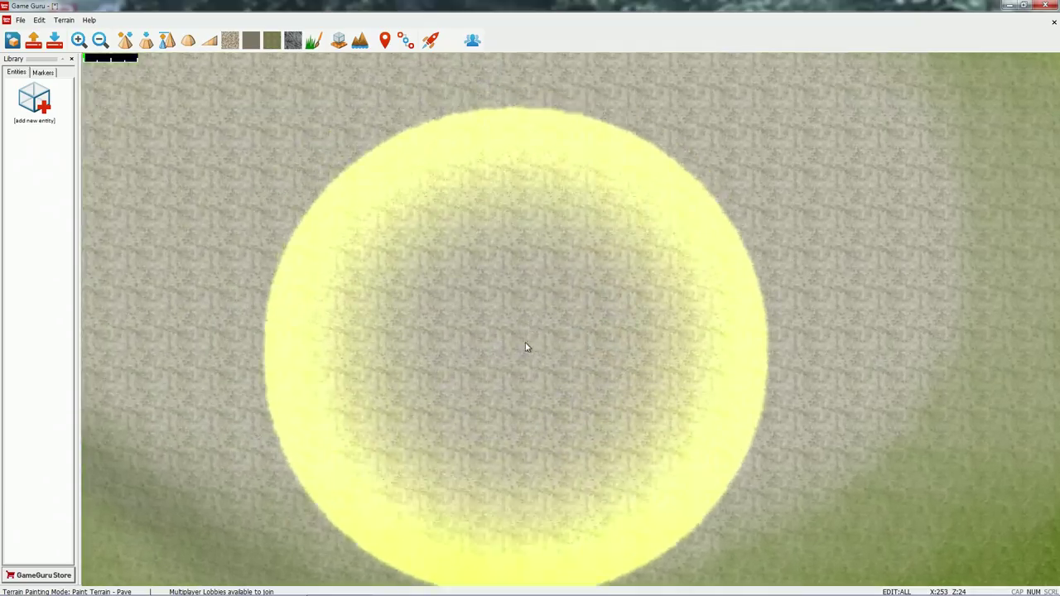
scroll(525, 334, up, 5)
scroll(520, 335, down, 5)
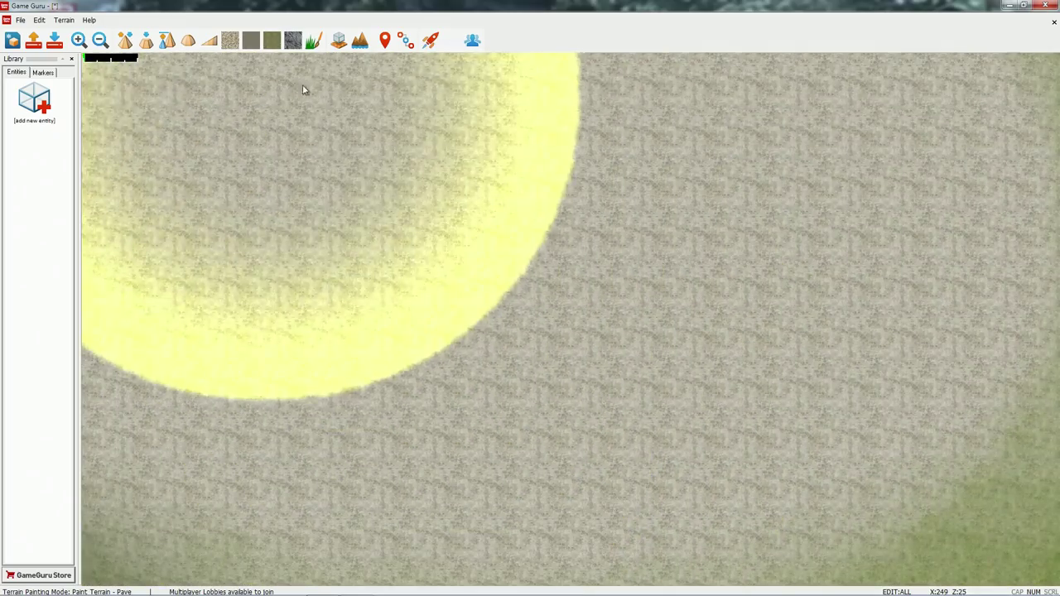
- Paint a large patch of Rock texture within the paved ground
click(292, 40)
mouse_move(615, 296)
mouse_down()
mouse_move(688, 309)
mouse_move(167, 273)
mouse_up()
scroll(619, 374, up, 5)
scroll(609, 357, down, 3)
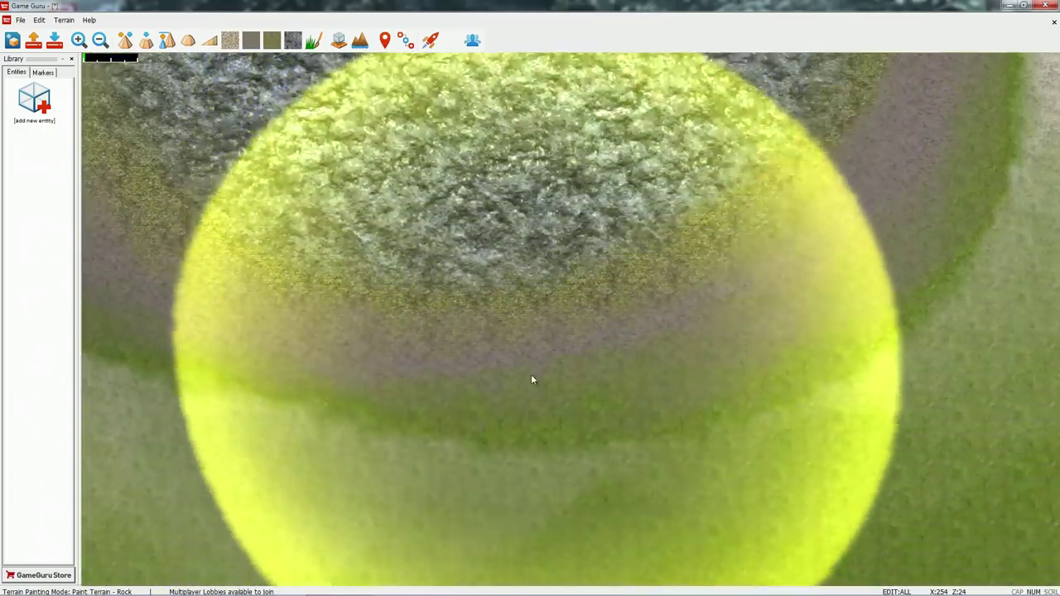
scroll(488, 339, down, 6)
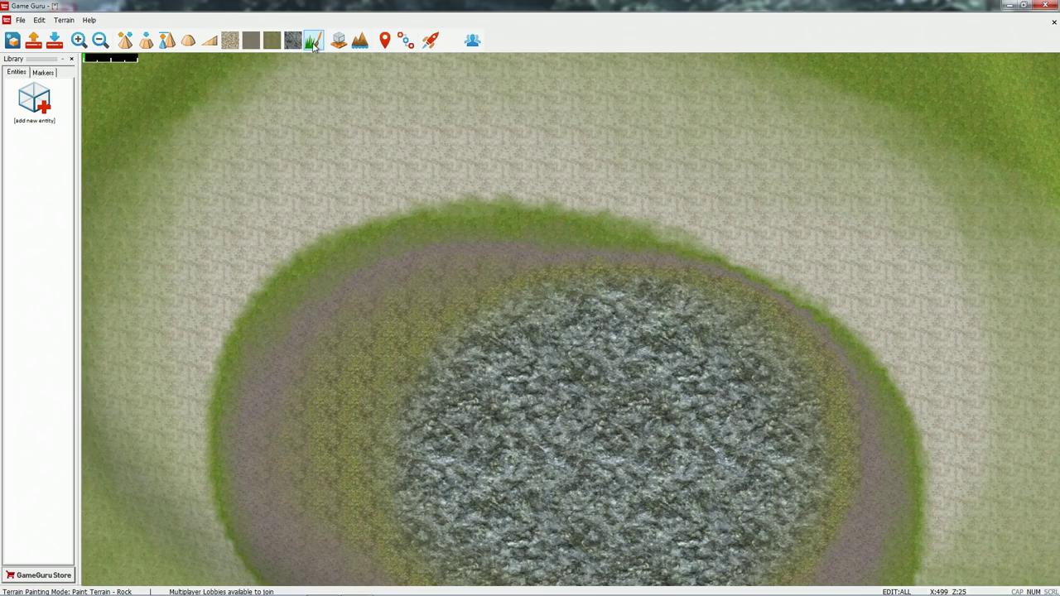
- Paint grass over the rock patch and part of the surrounding paved ground
click(314, 41)
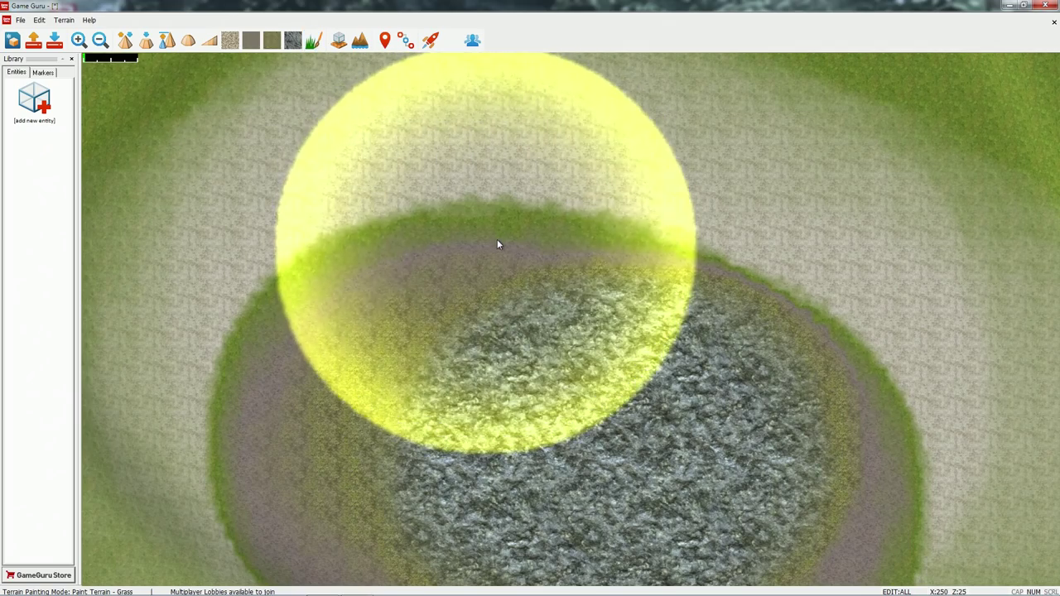
mouse_move(497, 244)
mouse_down()
mouse_move(579, 497)
mouse_move(615, 229)
mouse_move(822, 439)
mouse_move(350, 372)
mouse_up()
key(s)
key(a)
key(w)
key(w)
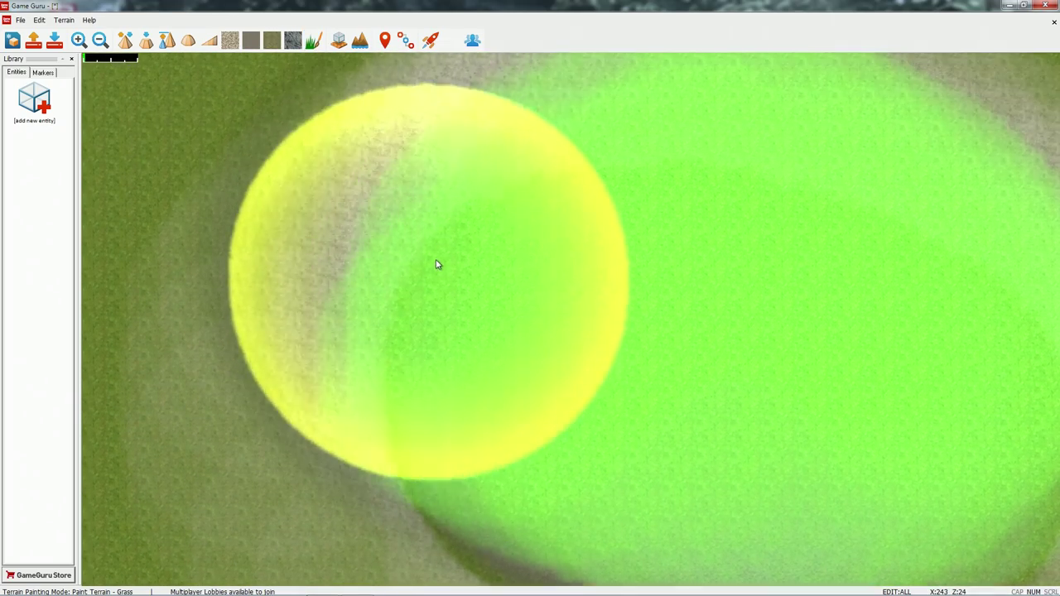
scroll(436, 265, up, 3)
scroll(435, 269, down, 5)
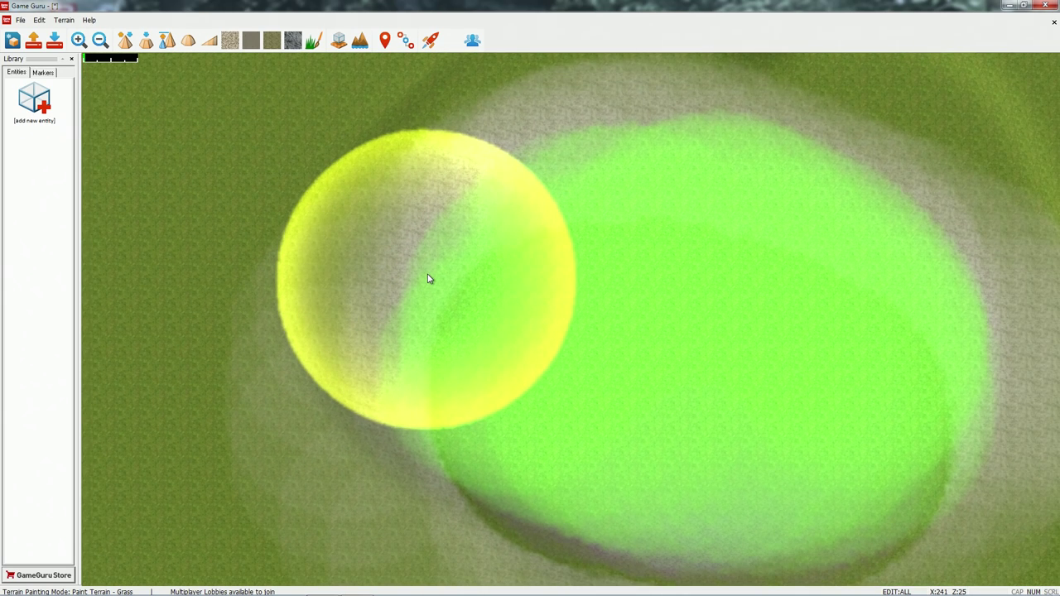
key(w)
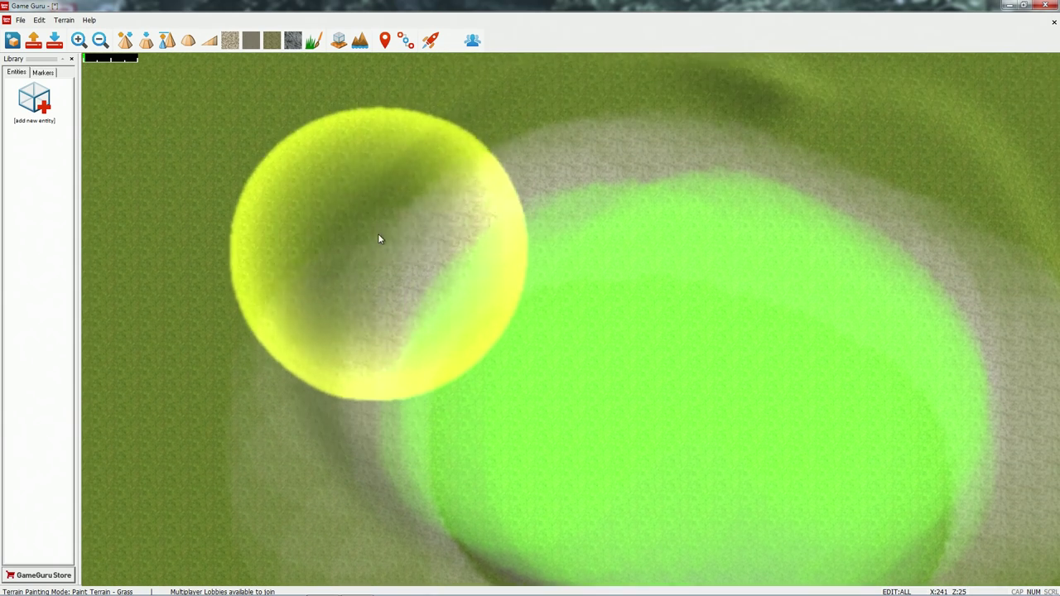
- Extend the painted grass beyond the paved patch in overlapping strokes onto the plain terrain
mouse_move(346, 251)
mouse_down()
mouse_move(537, 213)
mouse_move(439, 375)
mouse_move(365, 375)
mouse_up()
key(s)
key(a)
key(w)
mouse_move(396, 271)
mouse_down()
mouse_move(505, 303)
mouse_move(651, 436)
mouse_move(348, 249)
mouse_move(438, 354)
mouse_move(376, 428)
mouse_move(464, 407)
mouse_move(351, 362)
mouse_move(341, 273)
mouse_move(411, 236)
mouse_move(383, 409)
mouse_move(445, 456)
mouse_move(313, 298)
mouse_up()
key(a)
key(a)
key(a)
key(w)
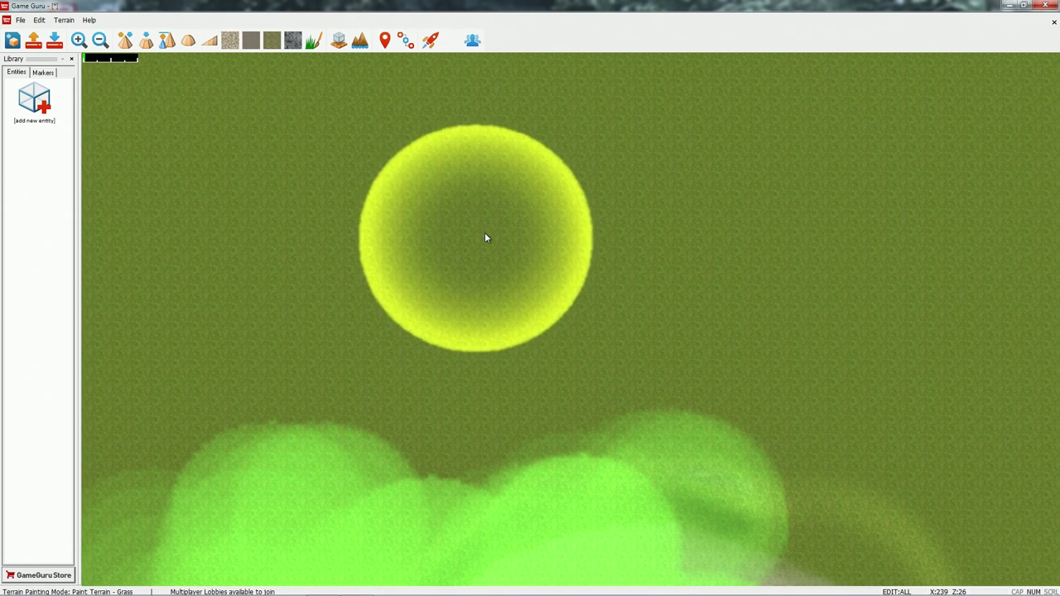
drag(344, 272, 423, 293)
- Sculpt a curved, water-filled pond basin beside the painted grass with the Shape mode
click(124, 40)
mouse_move(546, 200)
mouse_down()
mouse_move(610, 234)
mouse_move(700, 315)
mouse_move(495, 213)
mouse_move(379, 311)
mouse_move(344, 266)
mouse_up()
key(a)
key(s)
key(d)
key(s)
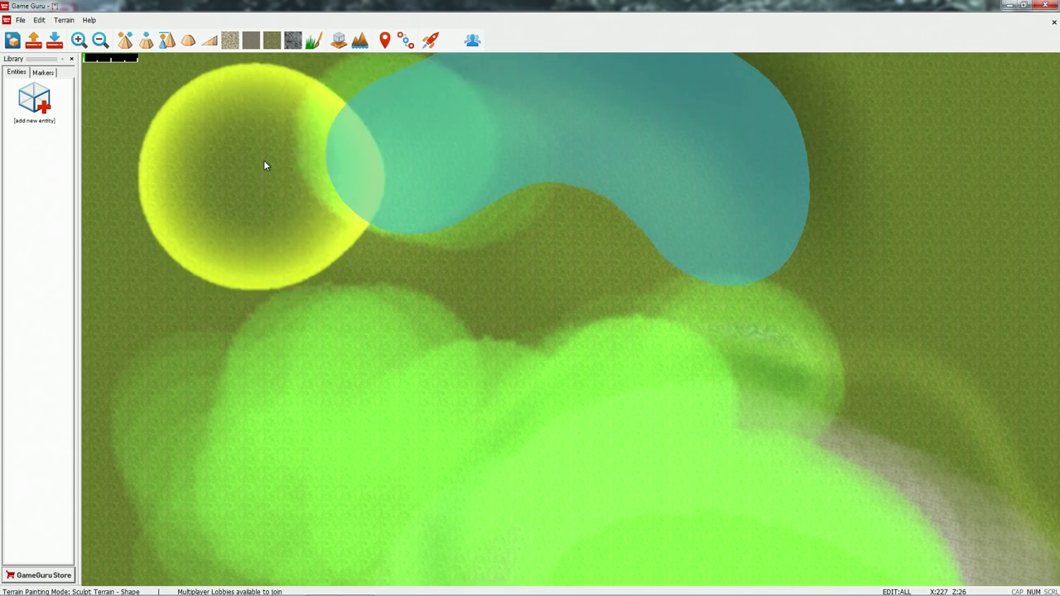
key(w)
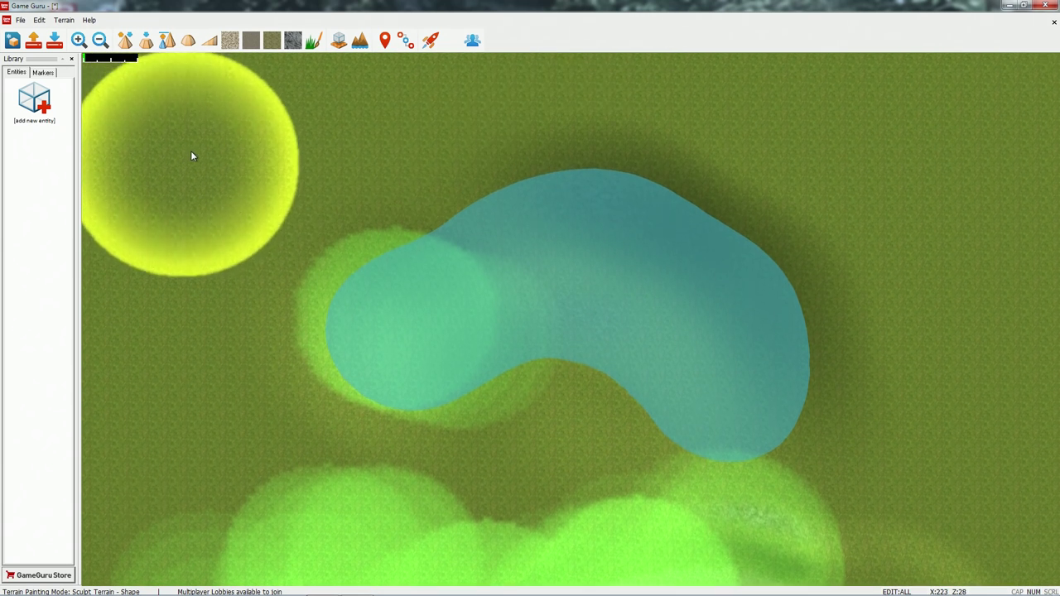
- Browse the entity library categories, including Boxes, Buildings, Collectables, Furniture, Industrial, Medieval, Scenery, Weapons and Foliage
key(Up)
click(41, 105)
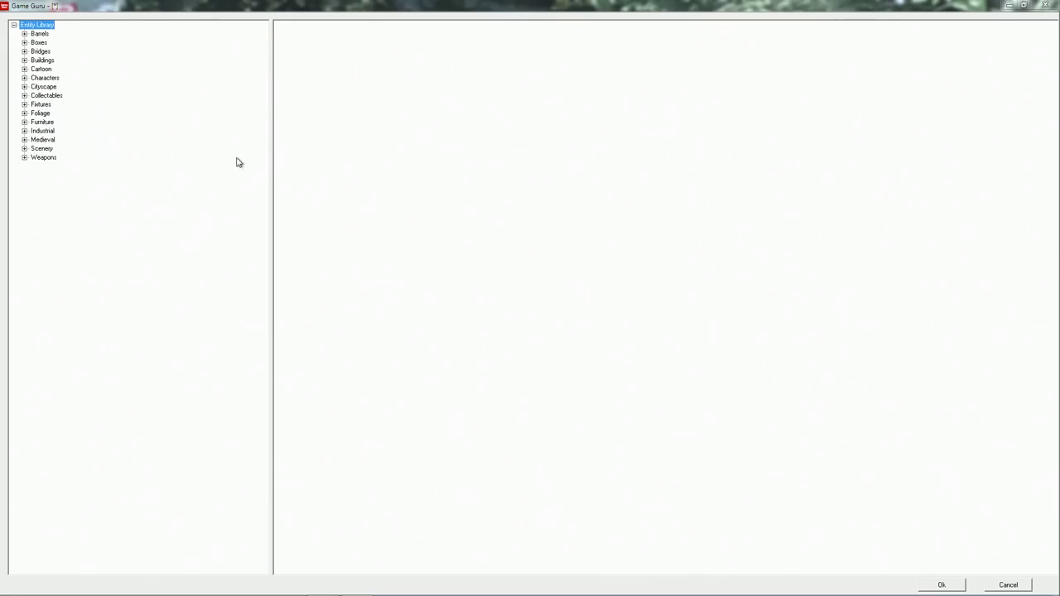
click(47, 43)
click(48, 61)
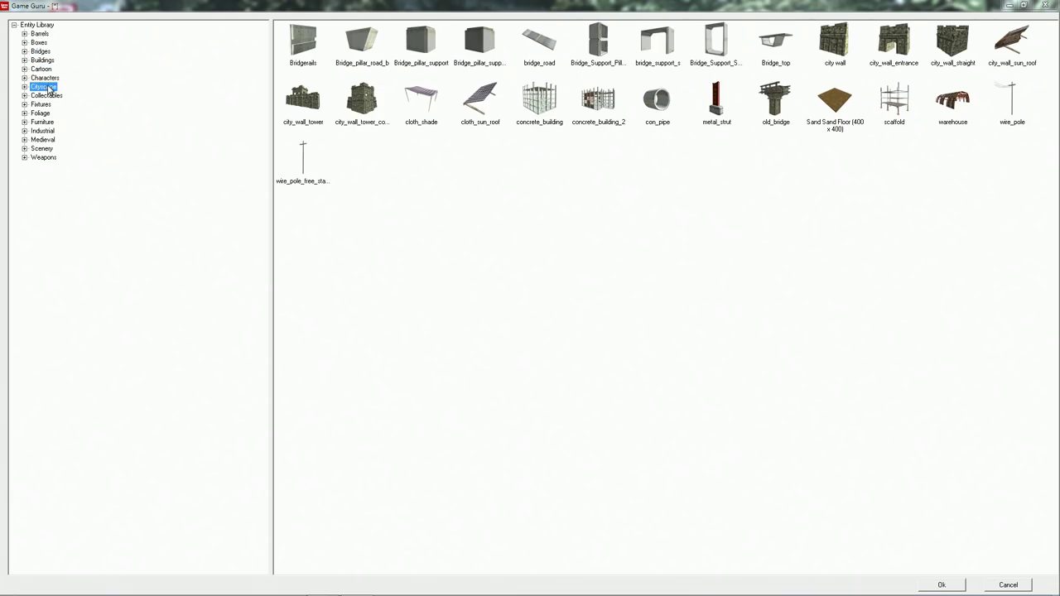
click(49, 97)
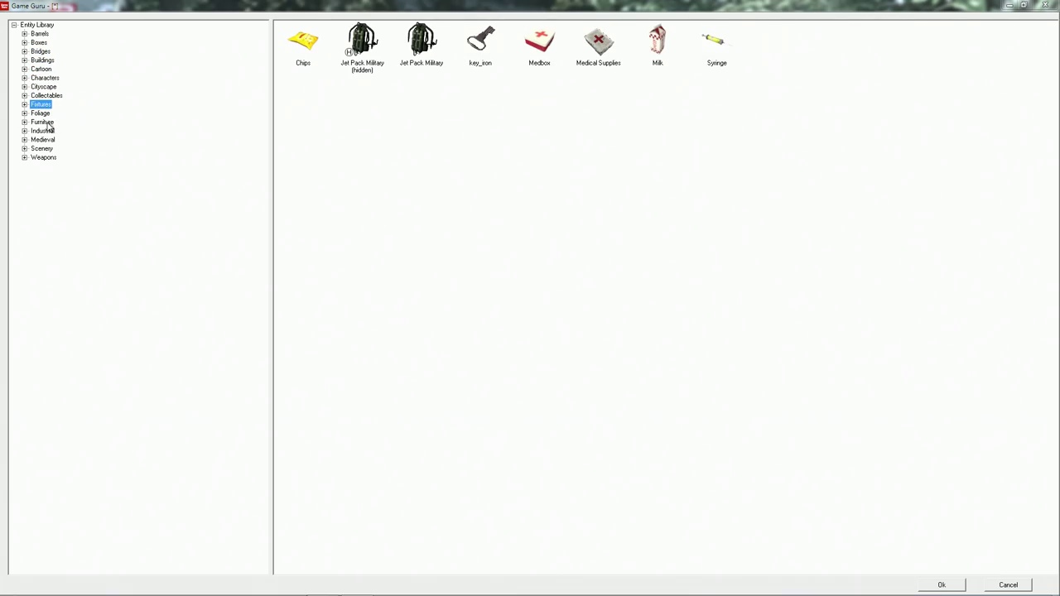
click(43, 114)
click(43, 122)
click(44, 131)
click(45, 140)
click(41, 148)
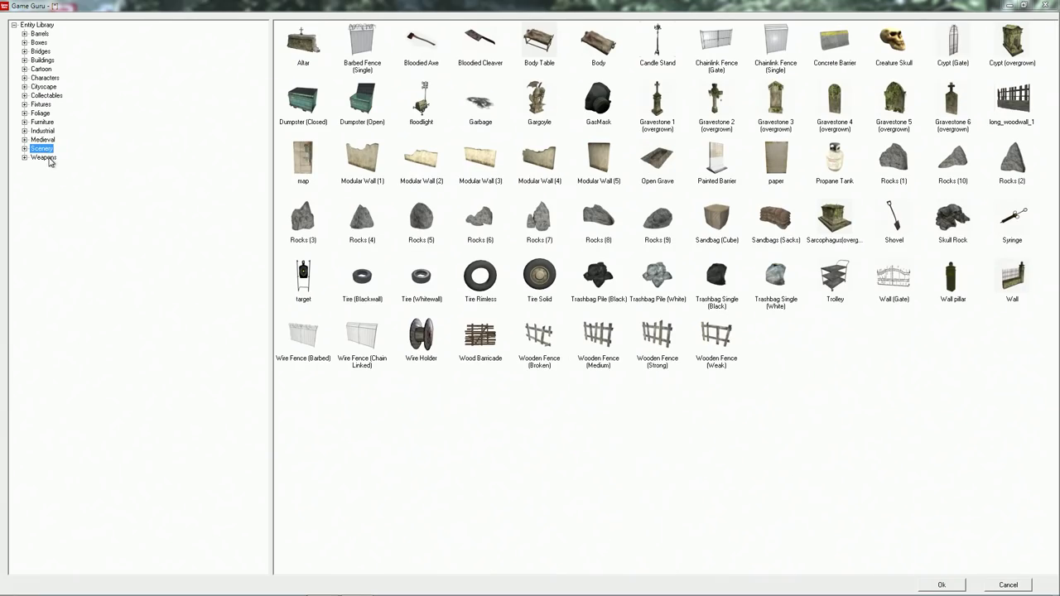
click(44, 157)
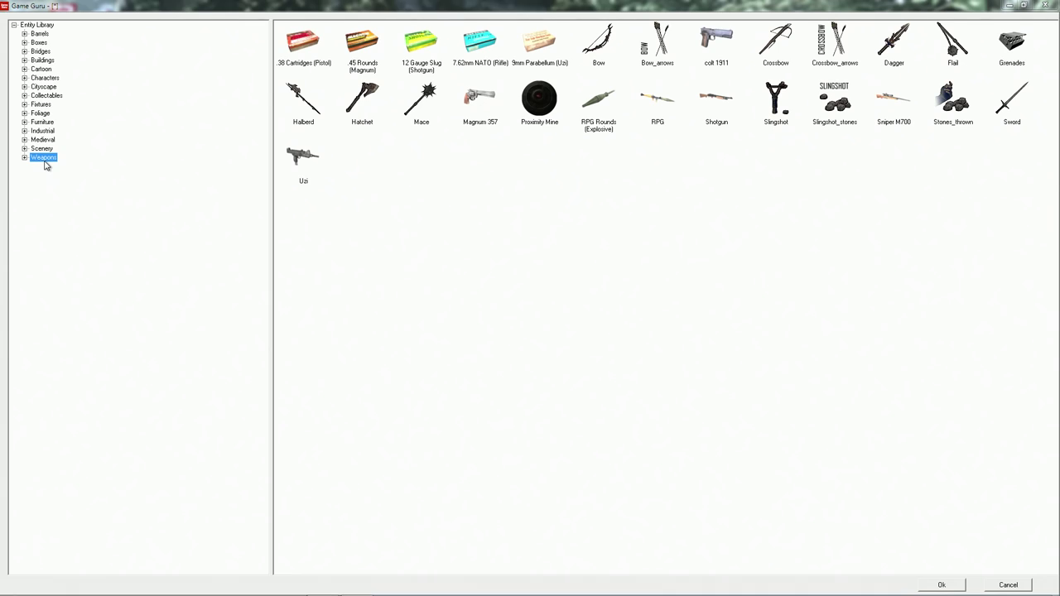
click(42, 148)
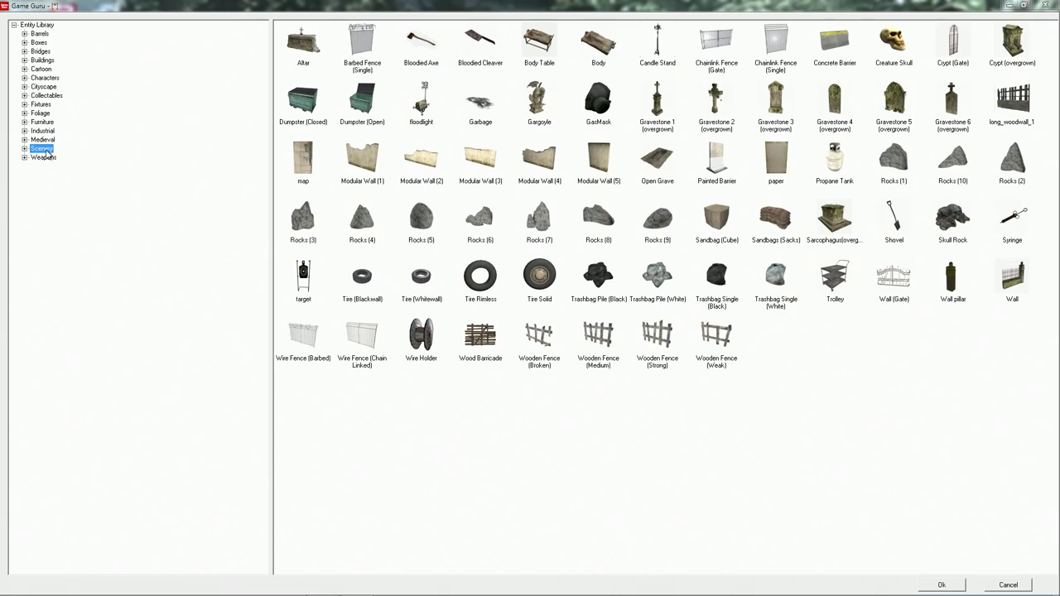
click(42, 140)
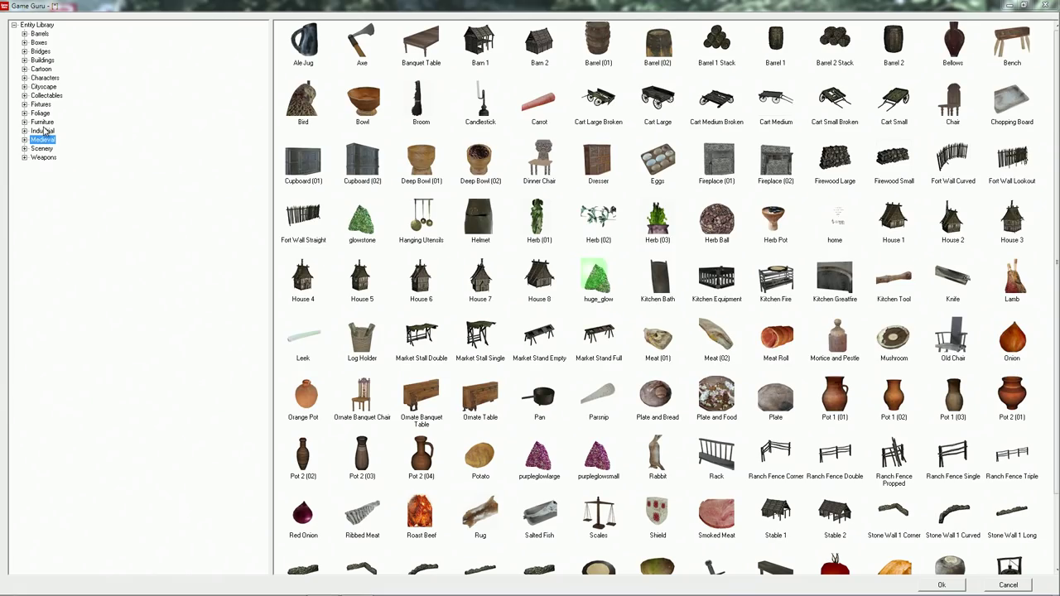
click(43, 131)
click(40, 113)
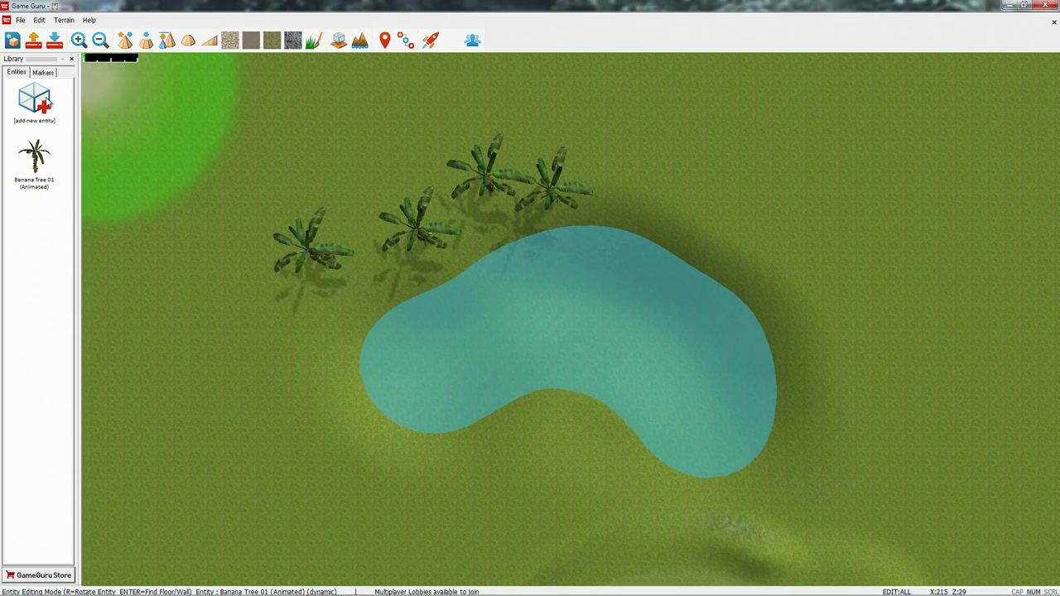
- Add Banana Tree 03 from the Foliage category and place five of these trees around the pond
click(46, 101)
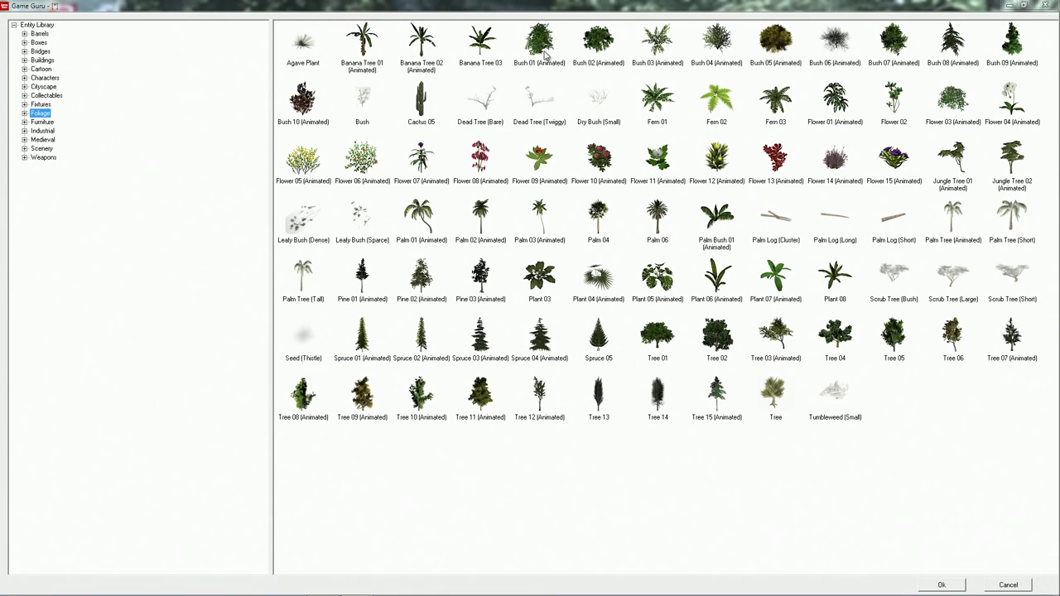
click(481, 42)
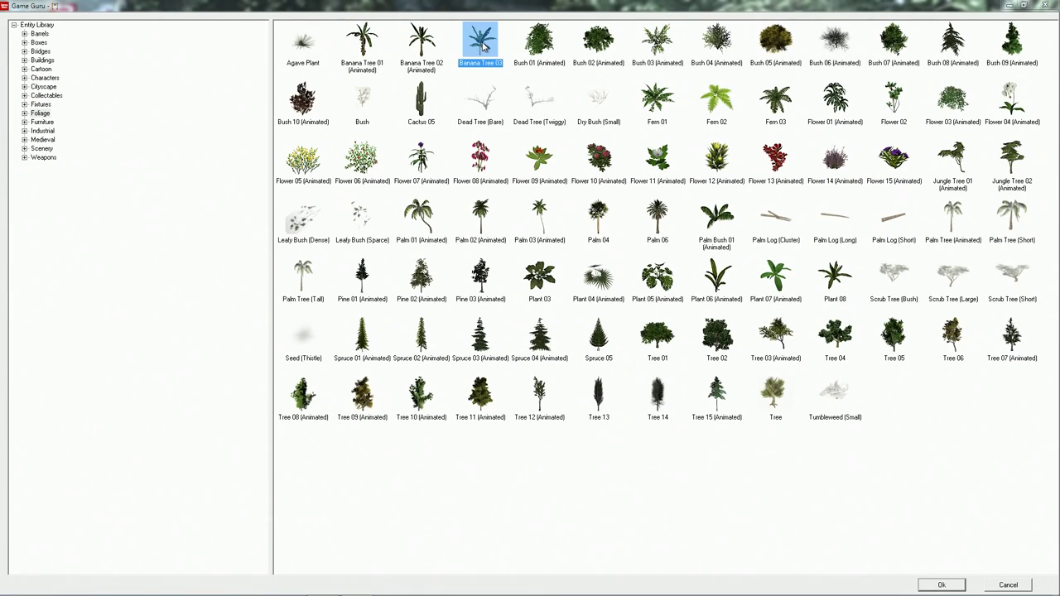
double_click(483, 46)
click(629, 165)
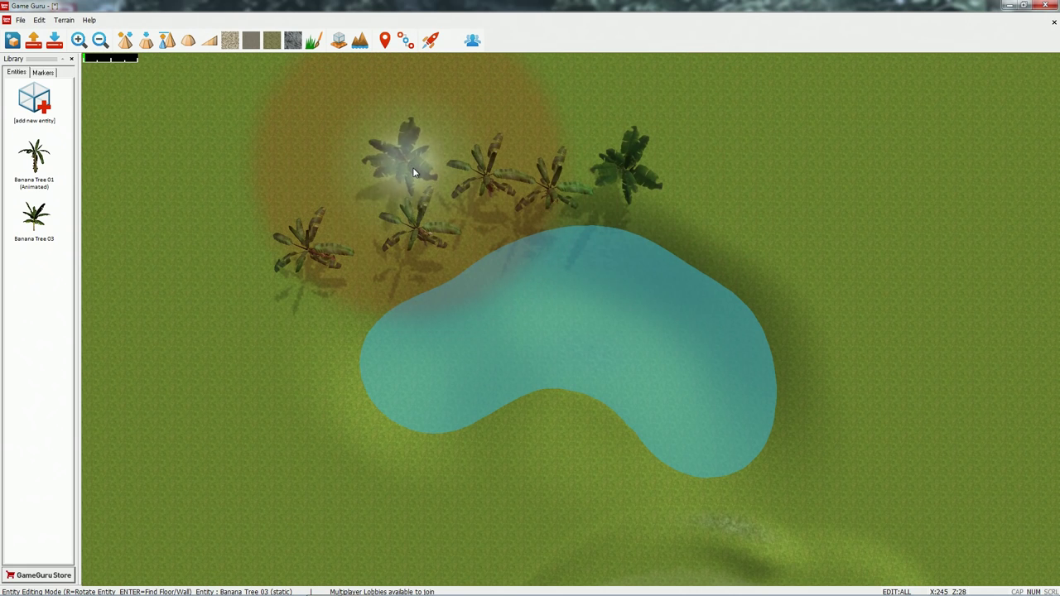
click(414, 172)
click(387, 266)
click(323, 187)
click(325, 426)
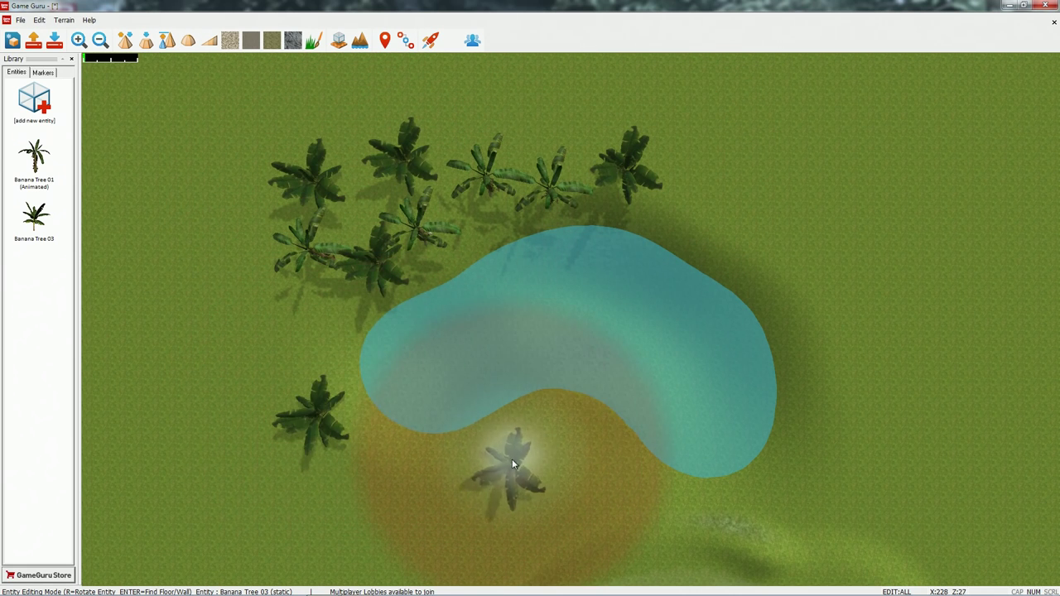
- Place another Banana Tree 03 beside the pond's inner curve, then add Rocks (3) from Scenery and place three rocks around the water
click(512, 463)
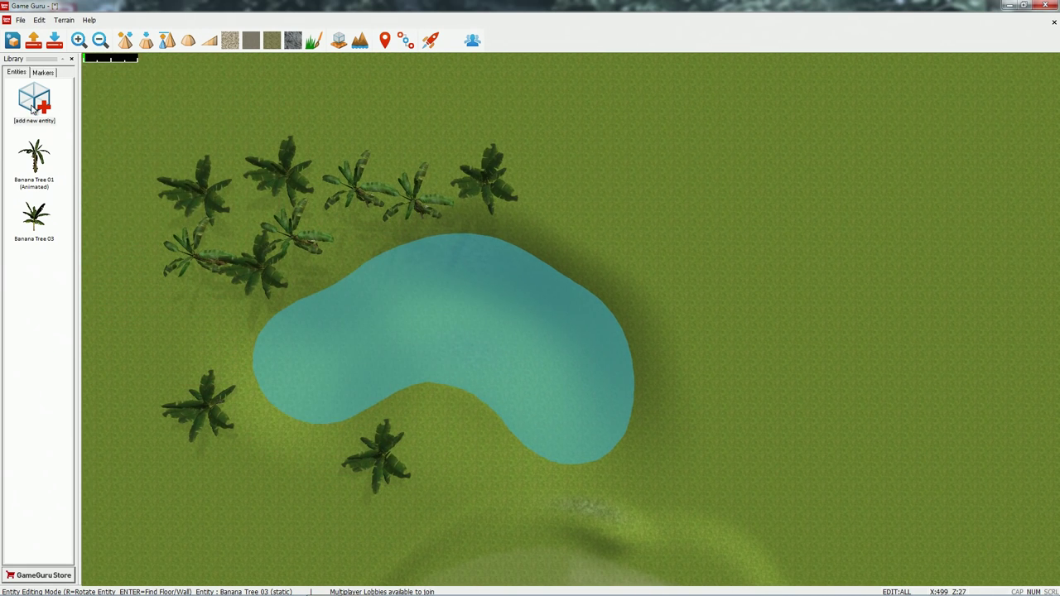
click(33, 103)
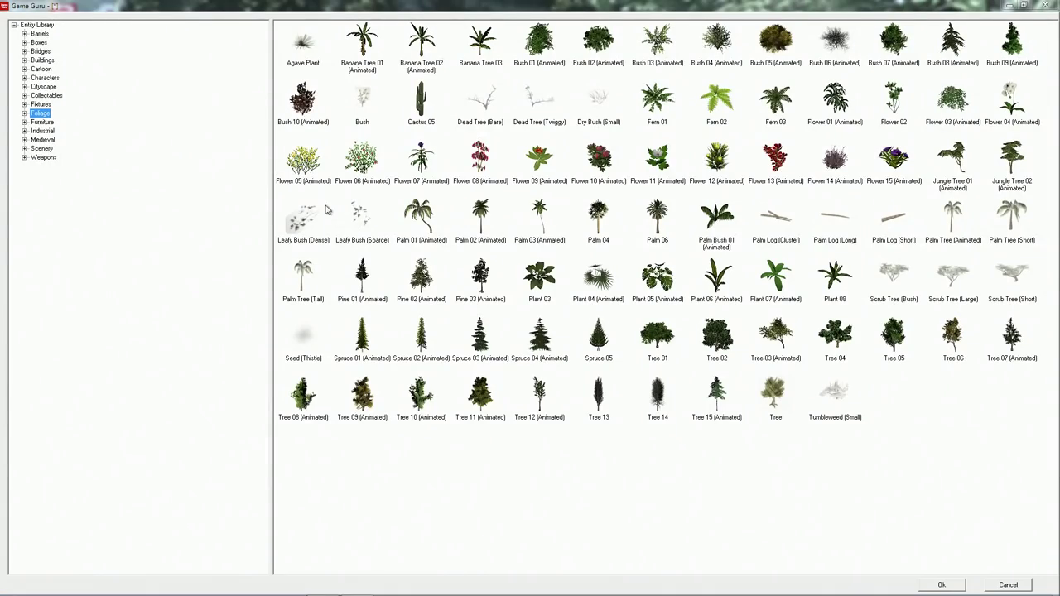
click(44, 78)
click(43, 139)
click(45, 149)
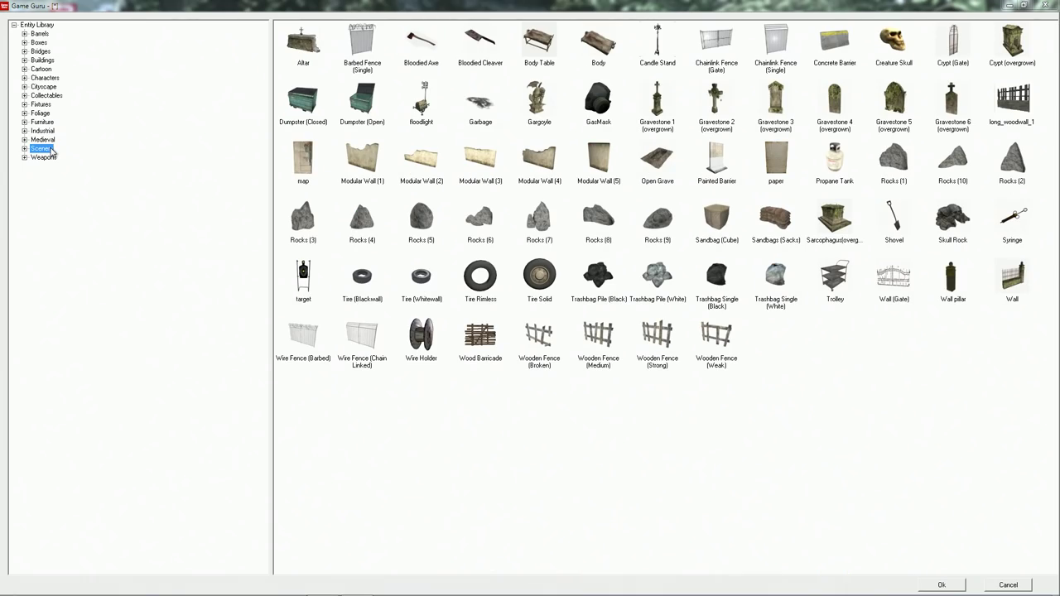
click(310, 228)
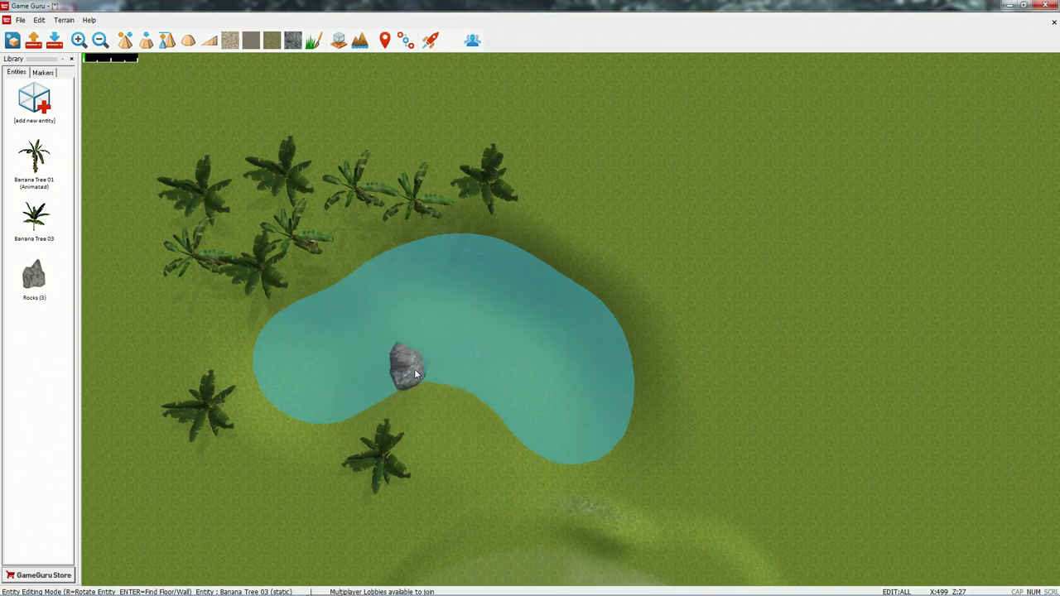
click(439, 424)
click(561, 488)
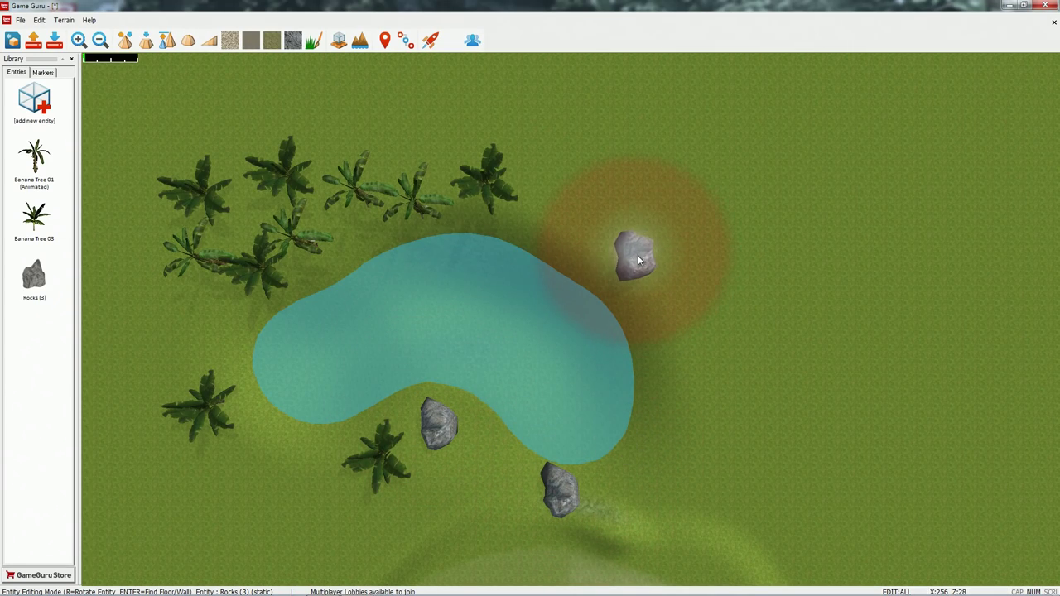
click(639, 261)
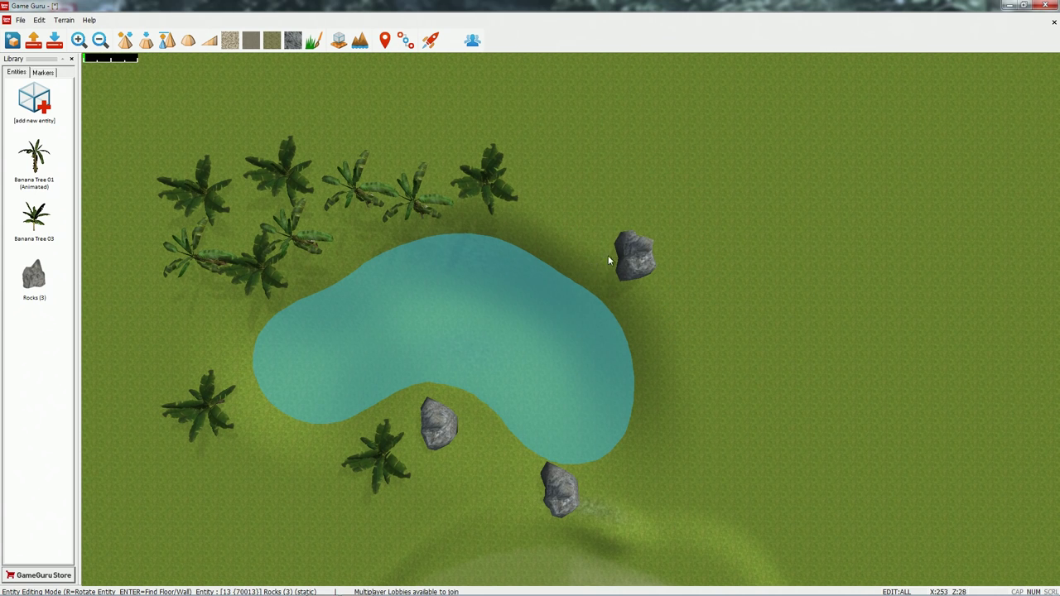
- Rotate the rock placed beyond the pond's upper-right bank
click(636, 267)
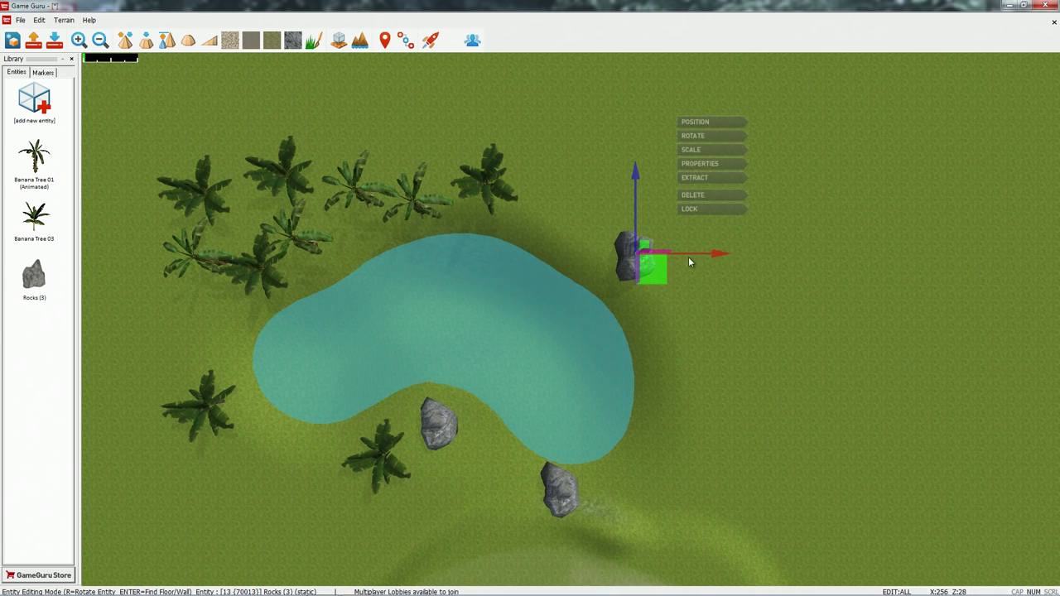
click(696, 136)
drag(608, 173, 538, 195)
click(846, 245)
- Scale the rotated rock beyond the pond's upper-right bank along its axes
click(638, 254)
click(705, 149)
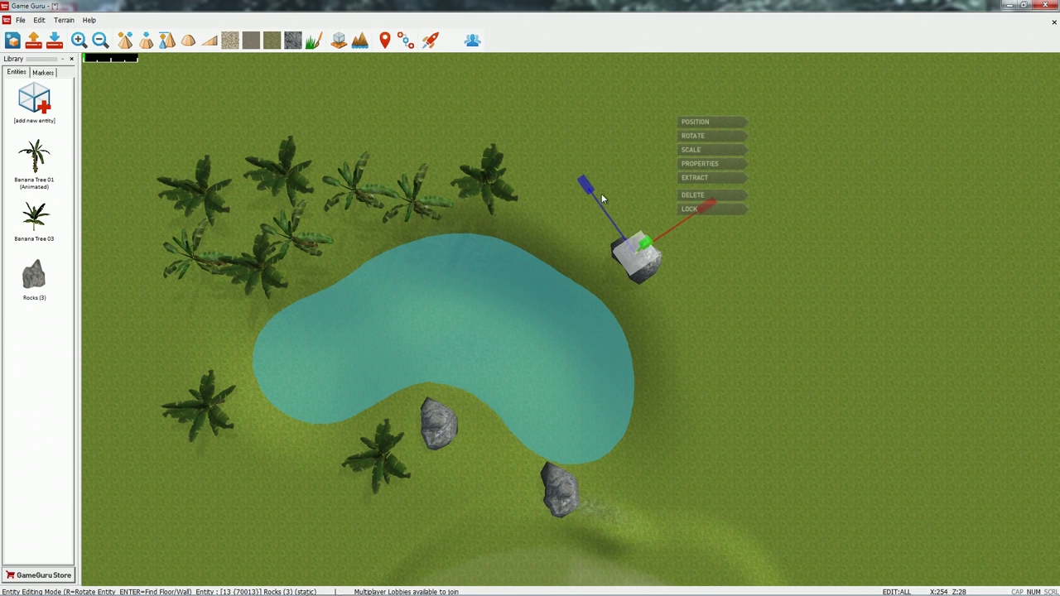
drag(585, 184, 586, 190)
mouse_move(646, 245)
mouse_down()
mouse_move(701, 203)
mouse_move(640, 248)
mouse_move(647, 241)
mouse_up()
click(707, 270)
- Inspect the arrangement of banana trees and rocks around the pond from above
scroll(518, 235, down, 1)
scroll(435, 335, up, 1)
key(a)
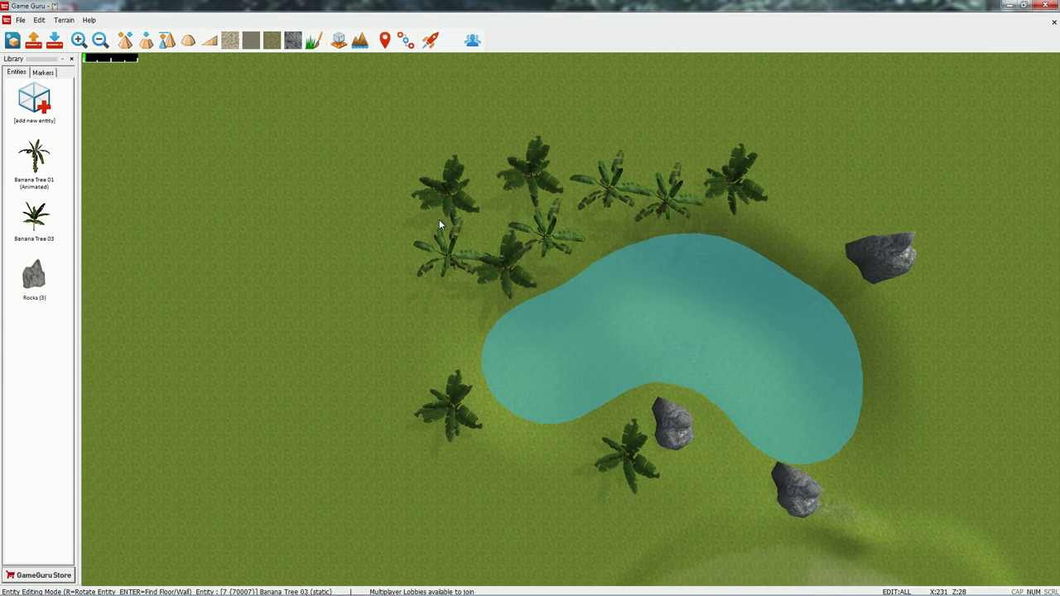
key(Right)
key(Up)
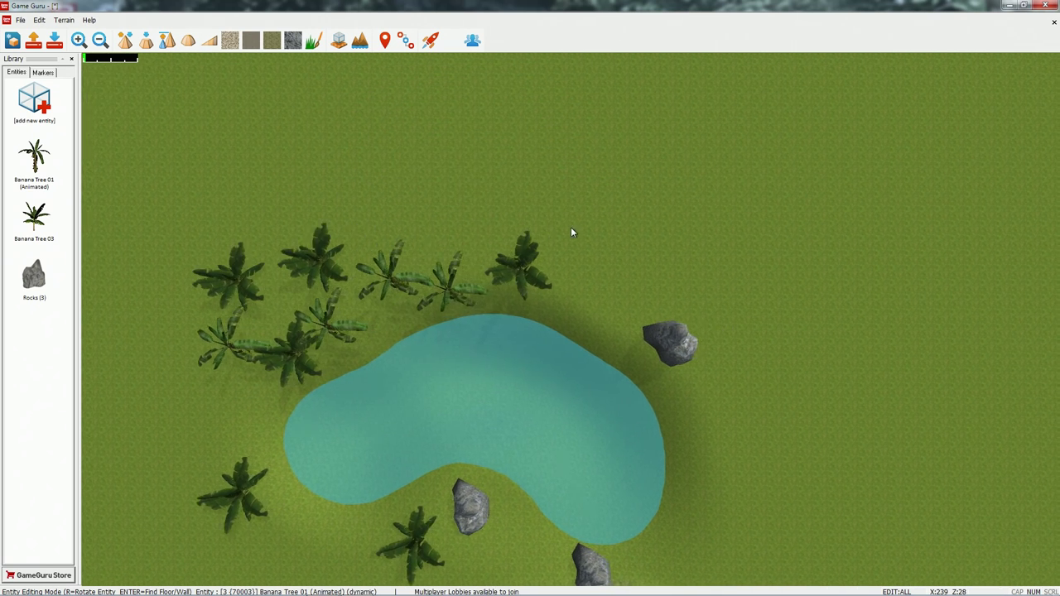
key(Down)
key(Left)
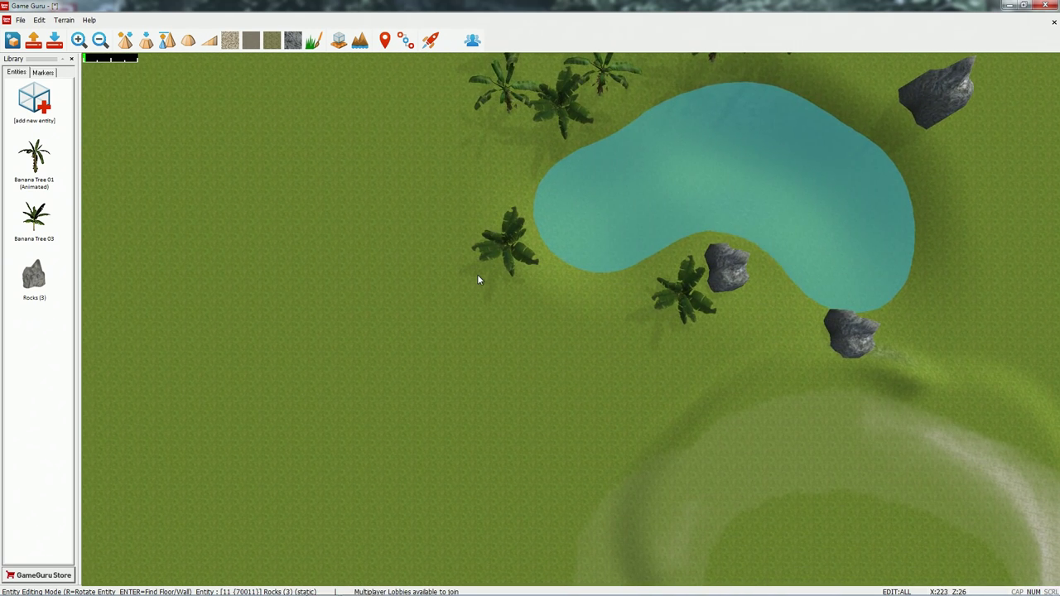
key(Up)
key(Right)
key(Up)
key(Left)
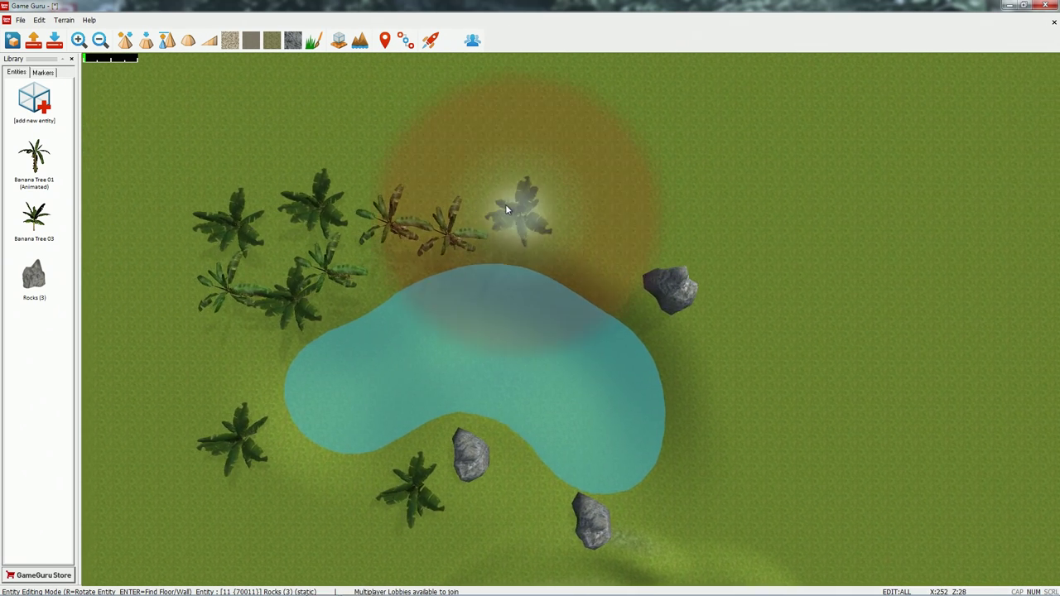
click(507, 211)
key(Down)
key(Left)
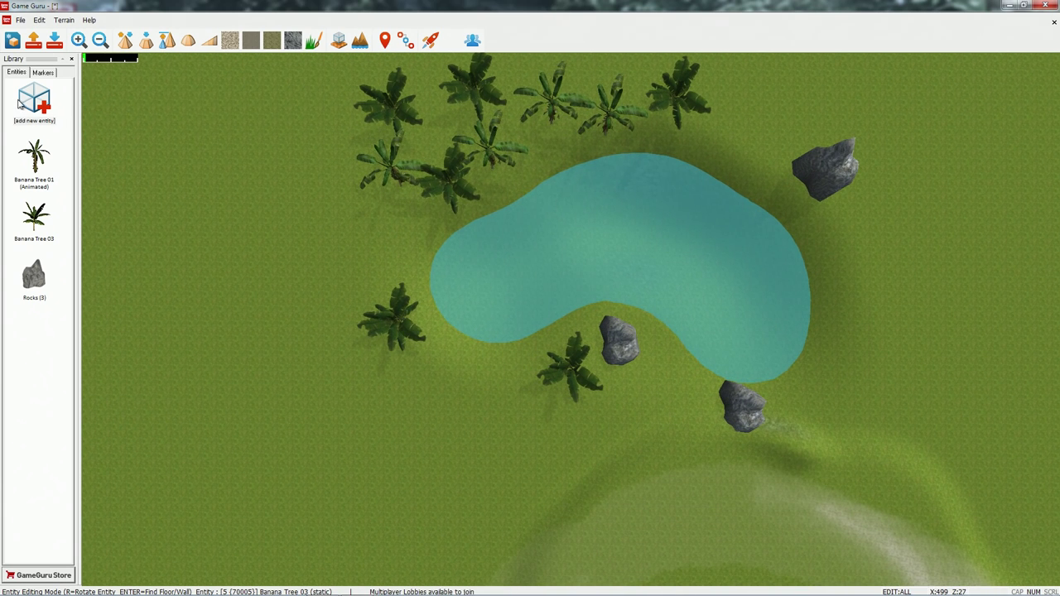
- Add Iron Shed from the Buildings category and place three sheds around the pond
click(34, 103)
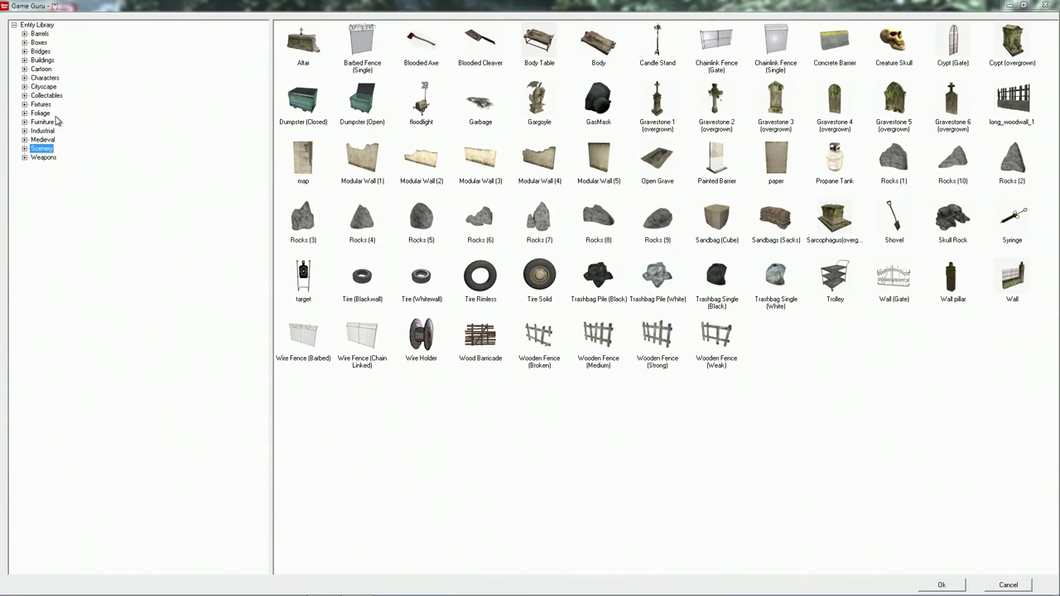
click(42, 60)
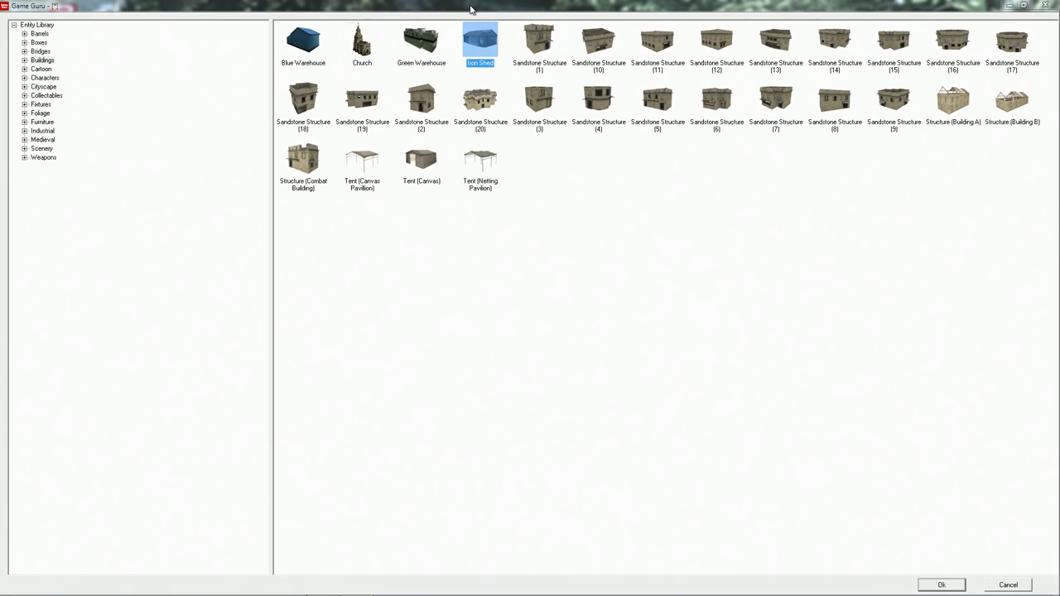
double_click(478, 40)
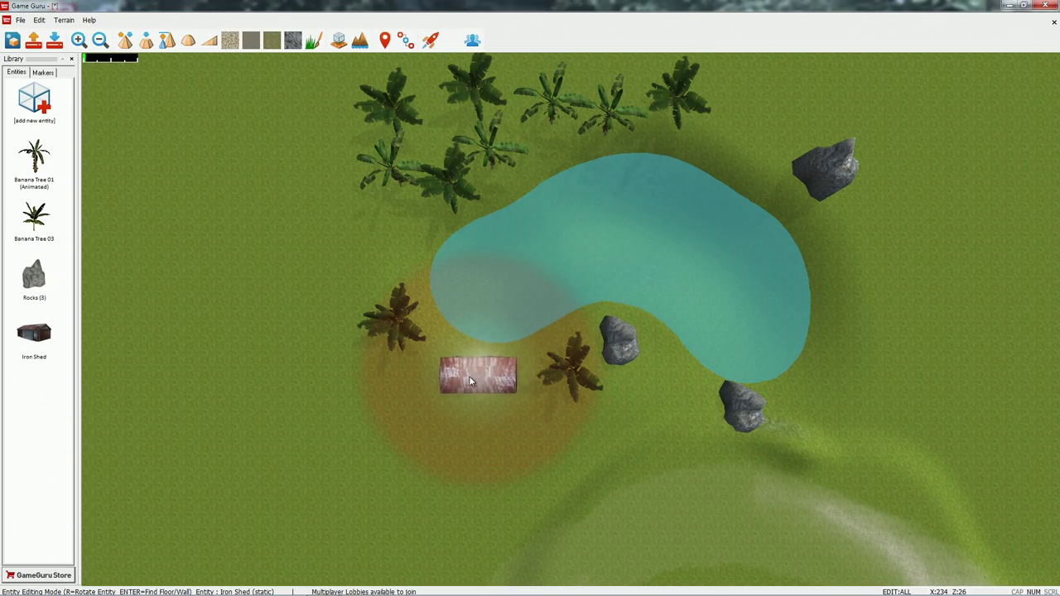
click(468, 376)
click(747, 116)
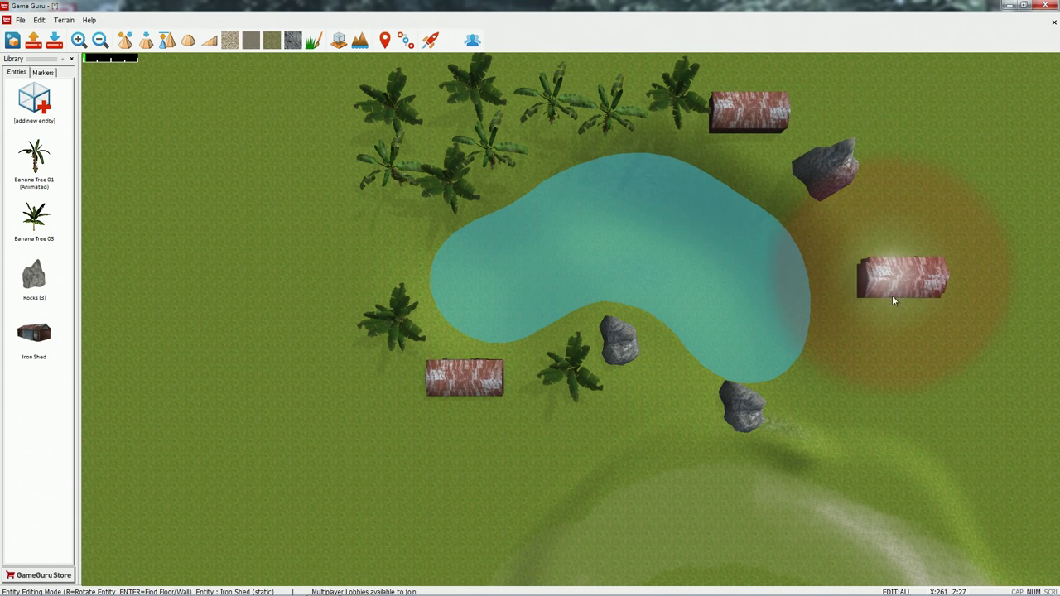
click(891, 305)
- Paint a closed Pave path around the pond, trees and three iron sheds, using a reduced brush size
scroll(721, 310, down, 3)
key(w)
key(a)
key(s)
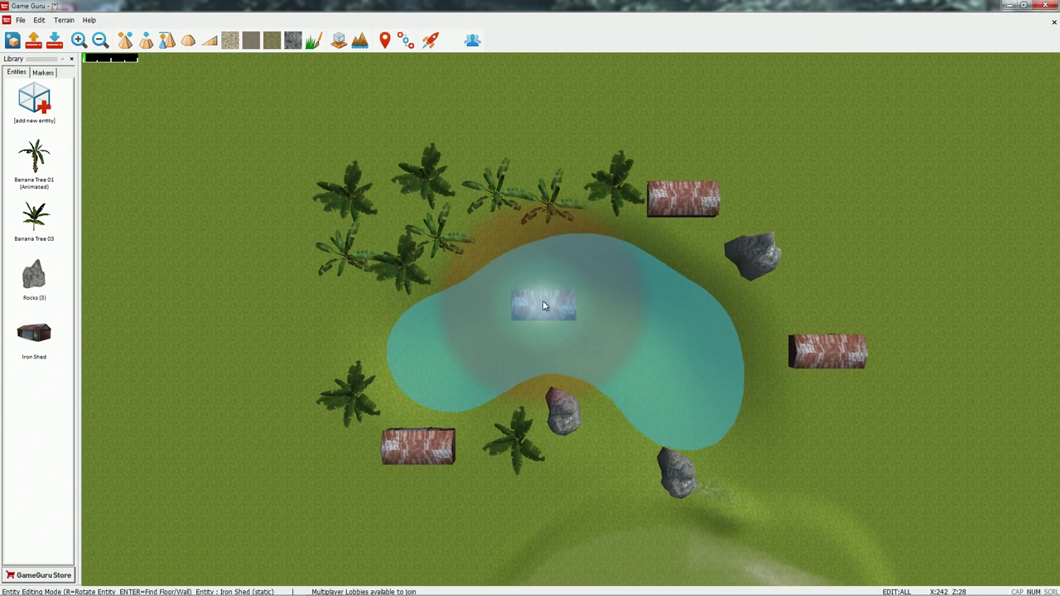
click(230, 40)
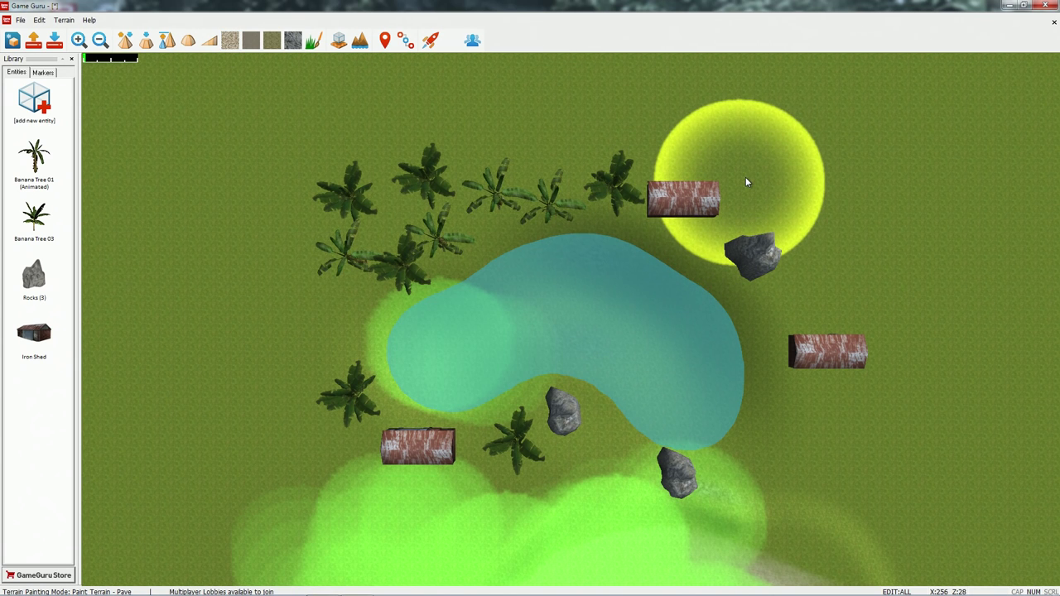
scroll(745, 178, up, 3)
scroll(745, 178, down, 10)
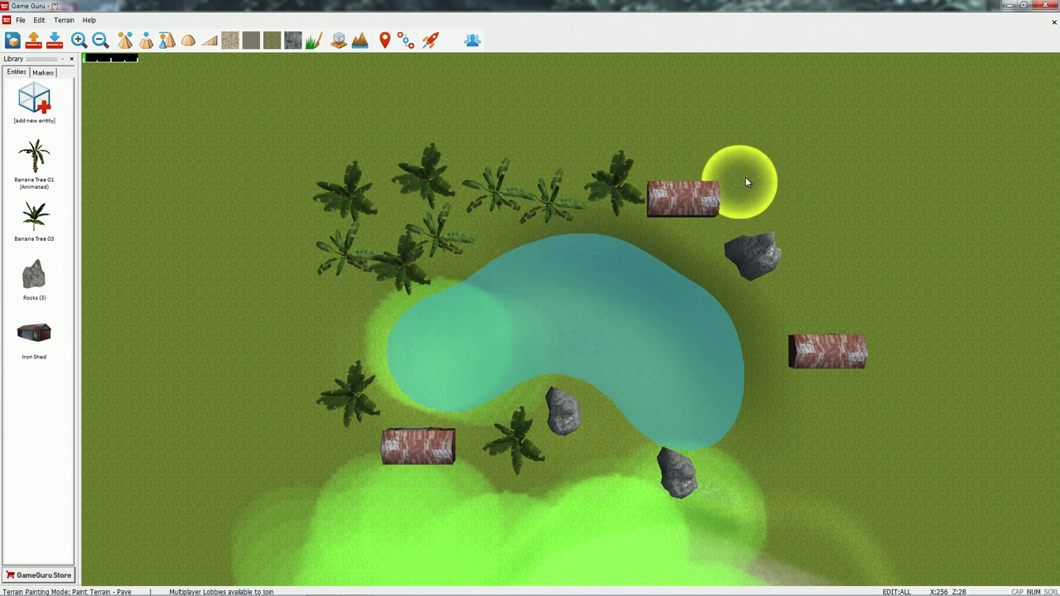
key(bracketleft)
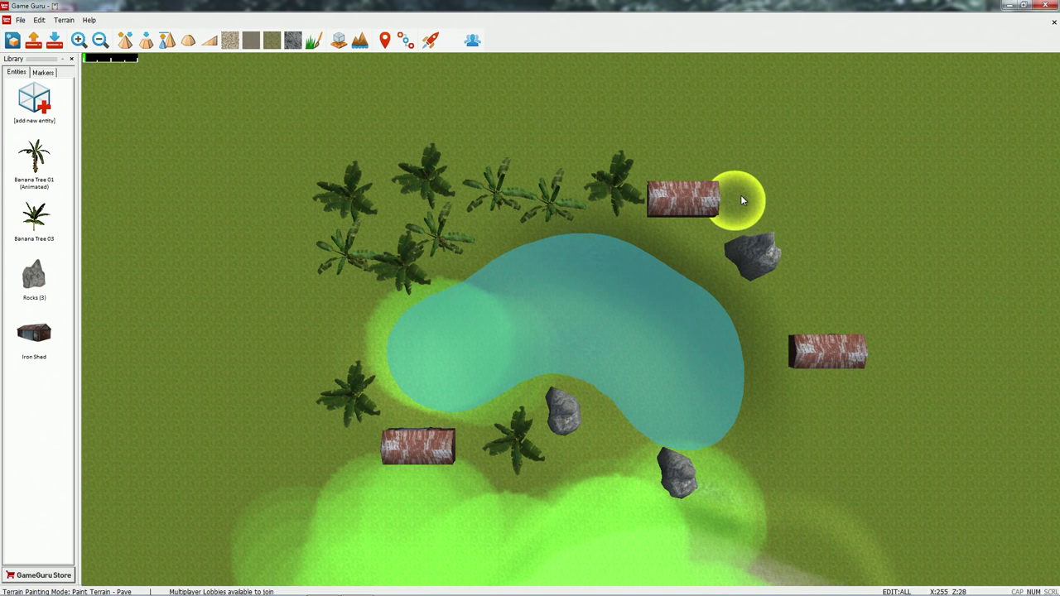
drag(743, 202, 803, 201)
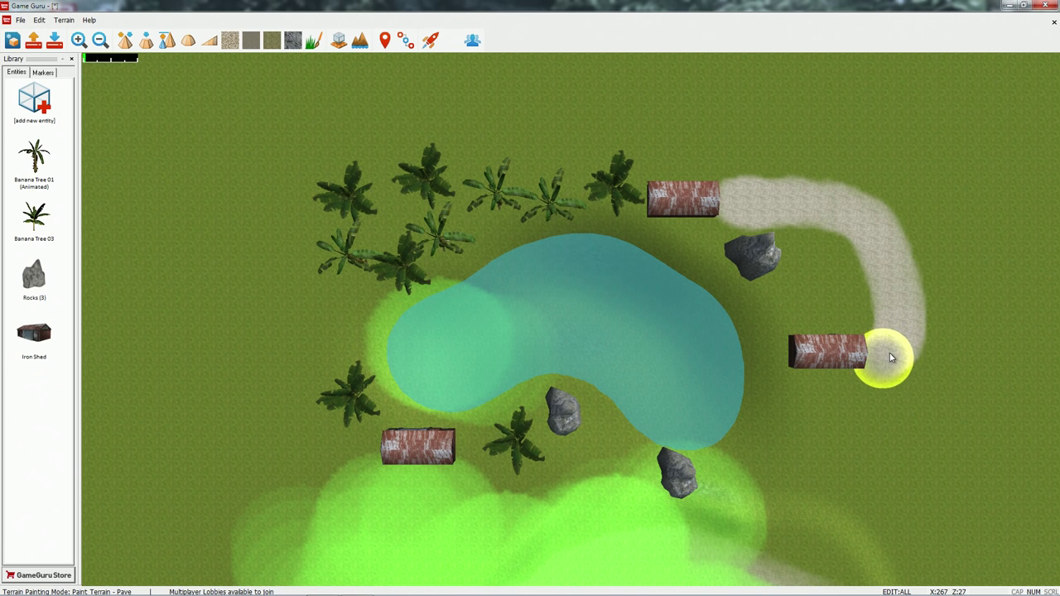
drag(891, 357, 888, 439)
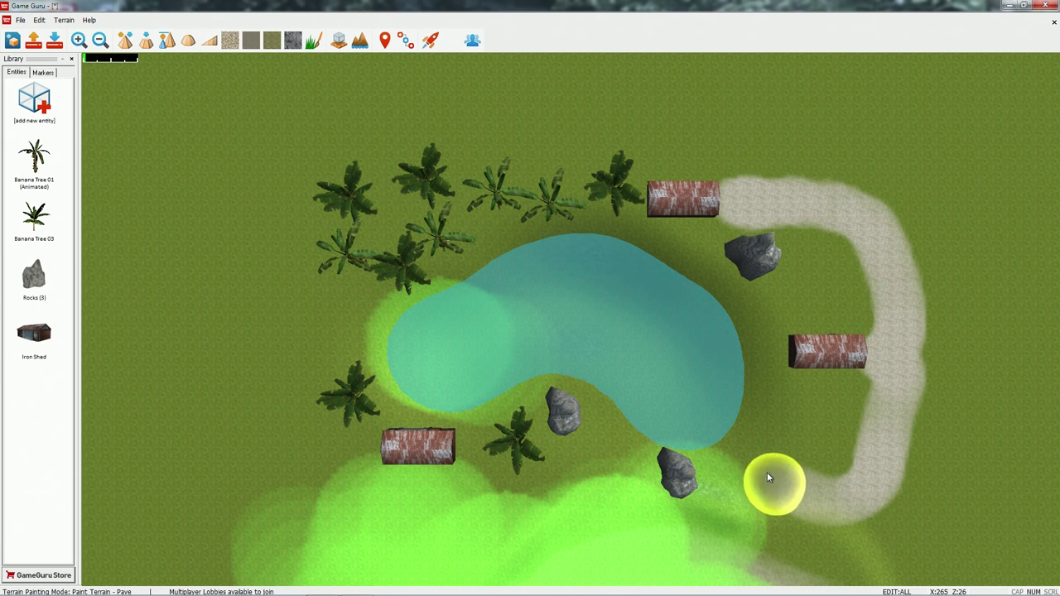
drag(765, 476, 717, 472)
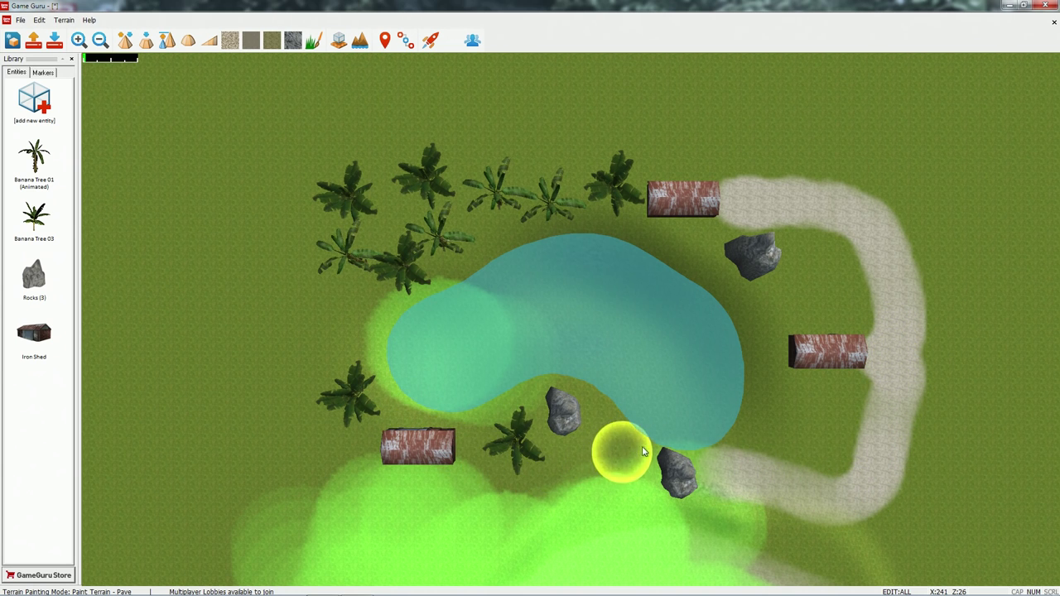
mouse_move(660, 454)
mouse_down()
mouse_move(724, 475)
mouse_move(648, 535)
mouse_move(610, 489)
mouse_move(627, 447)
mouse_move(549, 472)
mouse_move(466, 480)
mouse_move(392, 467)
mouse_move(289, 419)
mouse_move(305, 350)
mouse_move(286, 386)
mouse_move(353, 461)
mouse_move(442, 482)
mouse_move(551, 482)
mouse_move(301, 409)
mouse_move(349, 324)
mouse_move(327, 248)
mouse_move(393, 81)
mouse_move(707, 149)
mouse_up()
mouse_move(737, 183)
mouse_down()
mouse_move(717, 160)
mouse_move(755, 199)
mouse_up()
- Examine the paved path along its full loop around the pond, sheds and trees
key(d)
key(s)
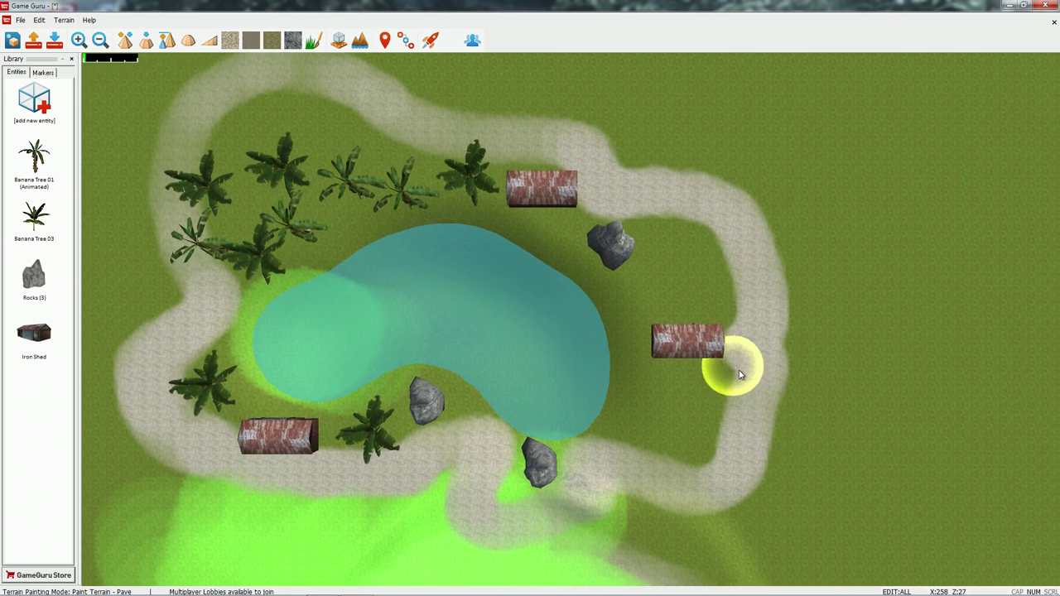
key(a)
key(s)
key(d)
key(w)
key(a)
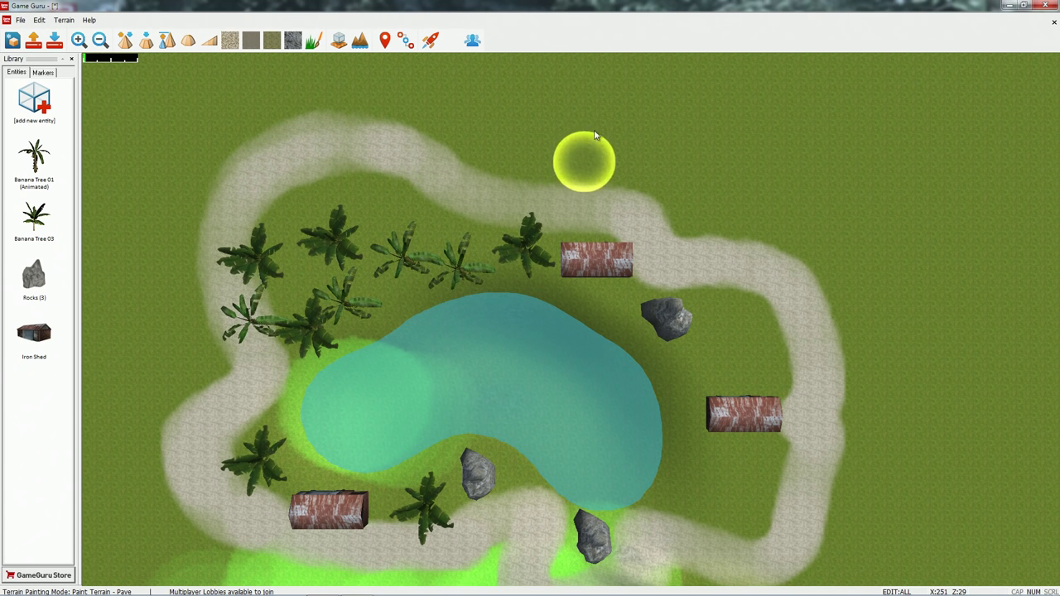
scroll(616, 98, up, 1)
key(s)
key(d)
key(s)
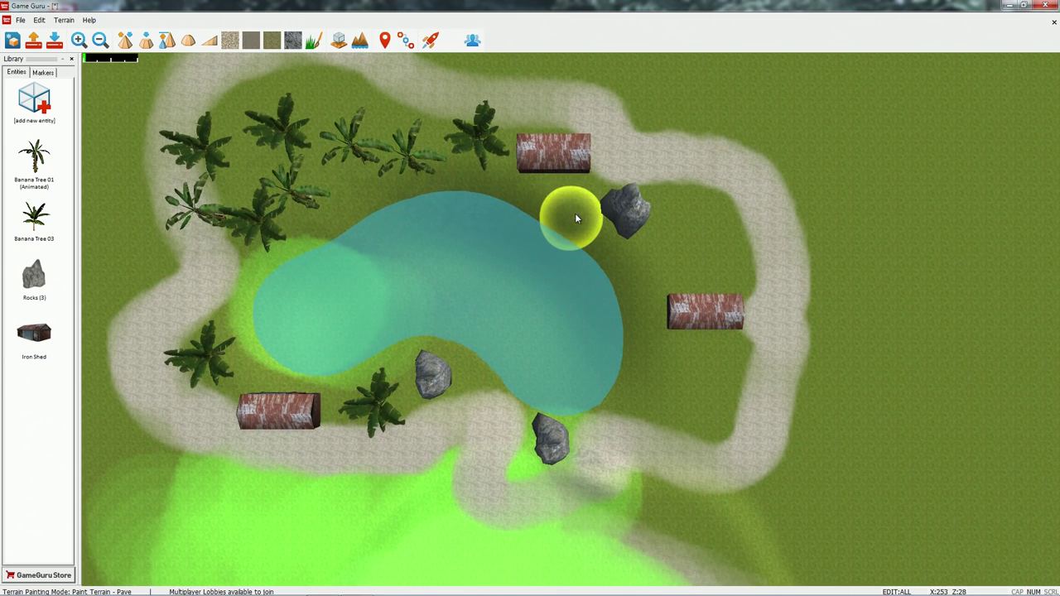
key(a)
key(d)
key(a)
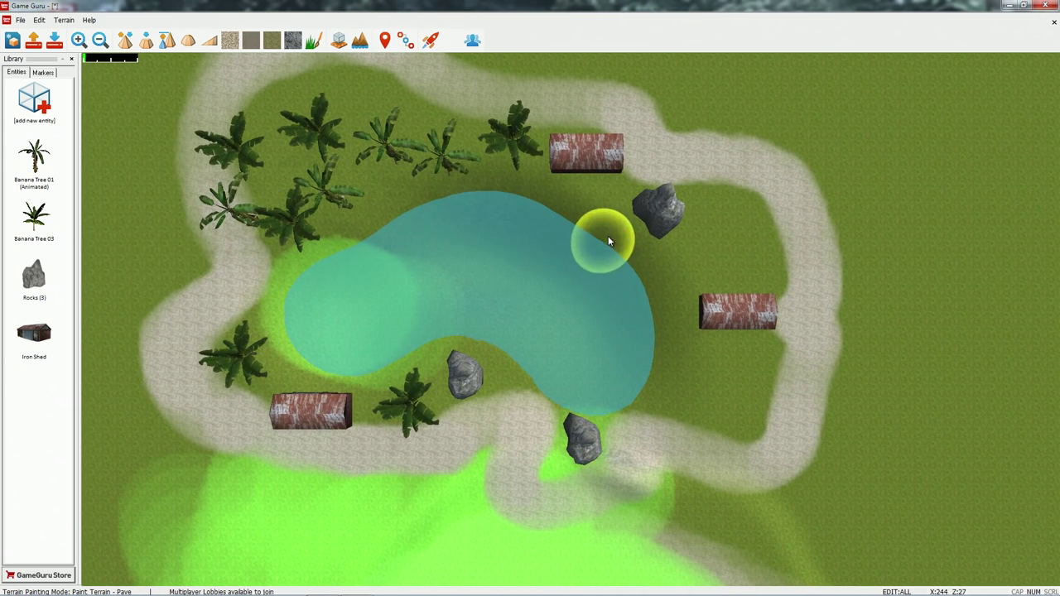
key(d)
key(a)
- Add Tent (Canvas Pavilion) from Buildings and place four tents, two flanking the shed east of the pond and two outside the path
click(47, 104)
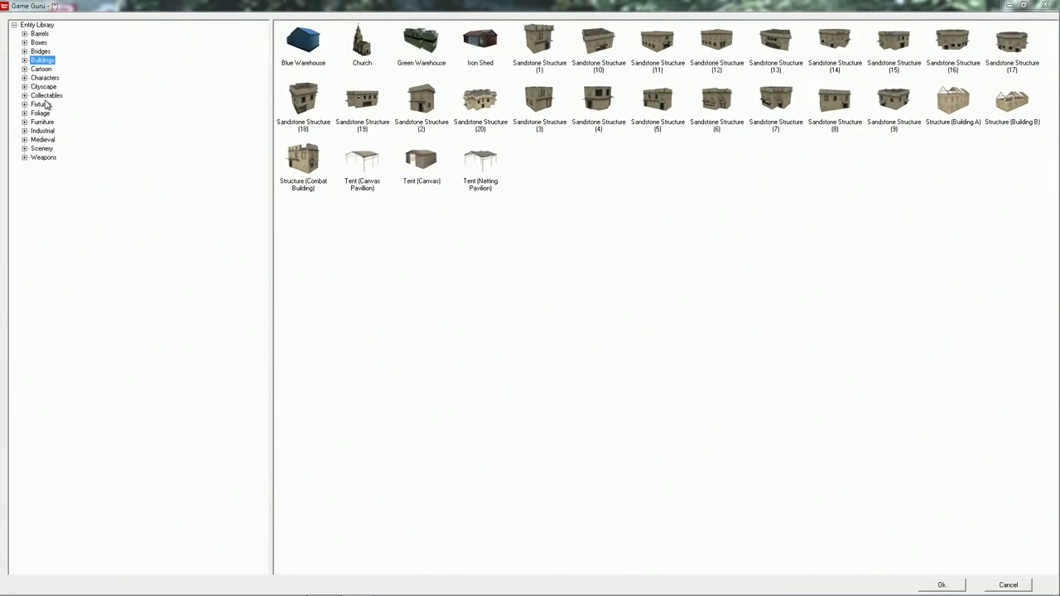
click(370, 165)
double_click(359, 163)
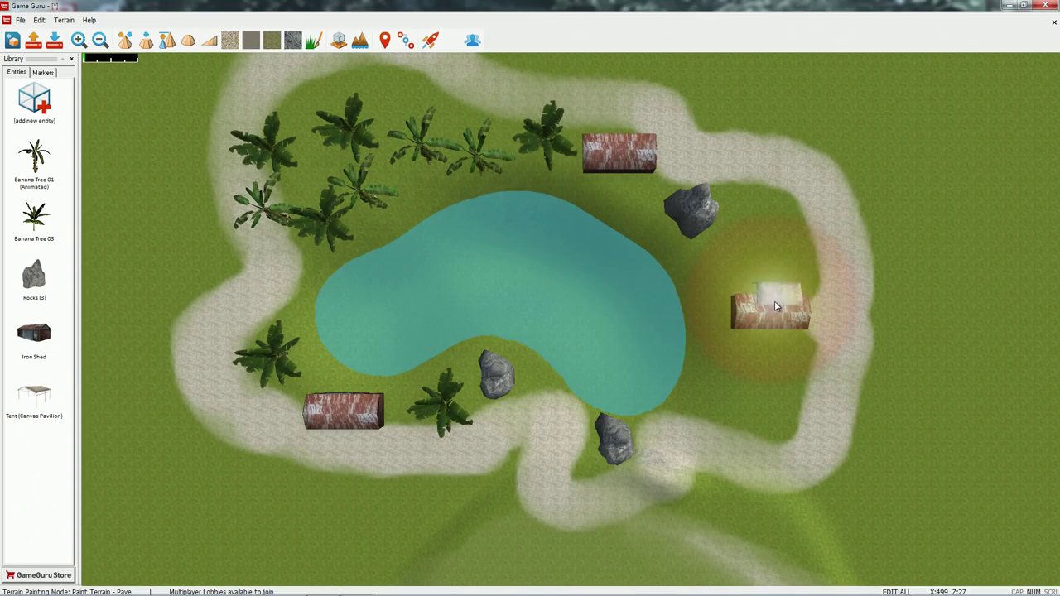
click(776, 371)
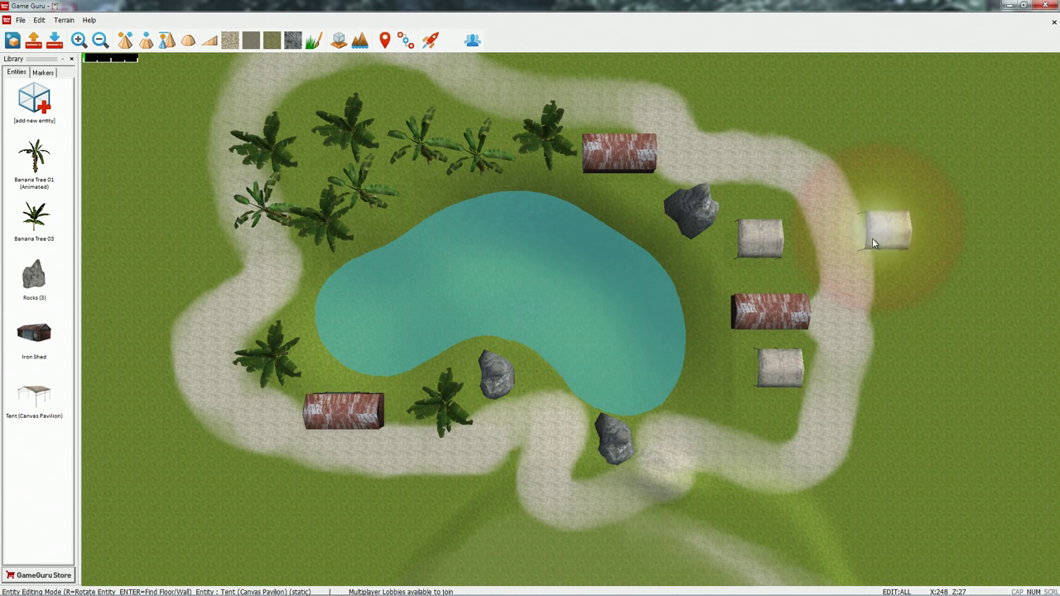
click(929, 252)
click(924, 385)
- Look over the tents, sheds and open ground around the paved path, leaving the spare tent unplaced
key(d)
key(a)
scroll(497, 250, down, 1)
key(d)
scroll(476, 249, up, 2)
key(s)
key(a)
key(w)
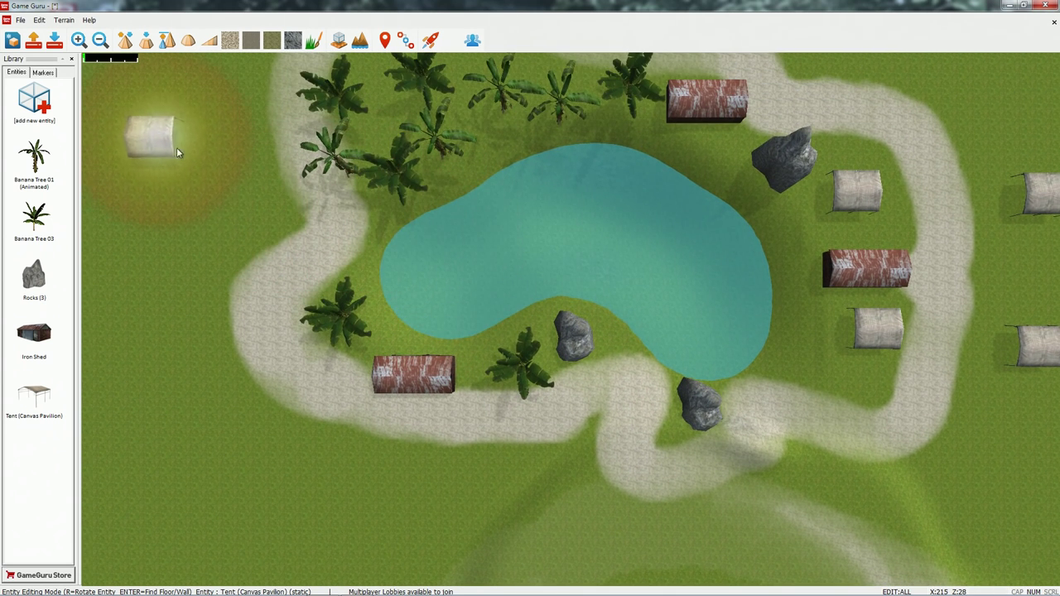
key(w)
key(s)
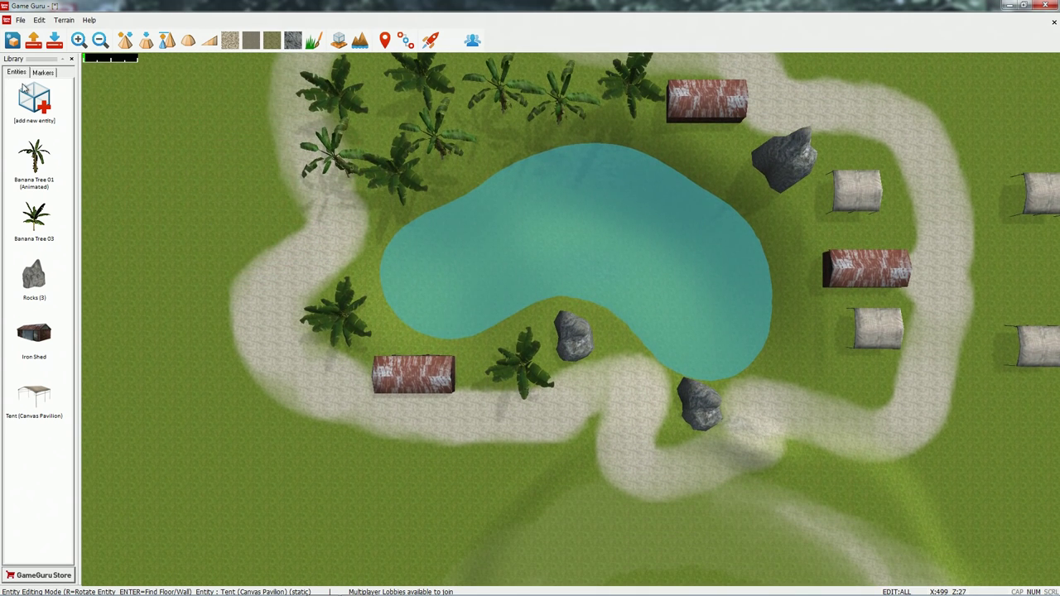
- Raise a narrow ridge in the open grass west of the paved path with the Shape terrain sculpting tool
click(125, 42)
key(a)
key(w)
key(s)
key(w)
scroll(291, 124, down, 2)
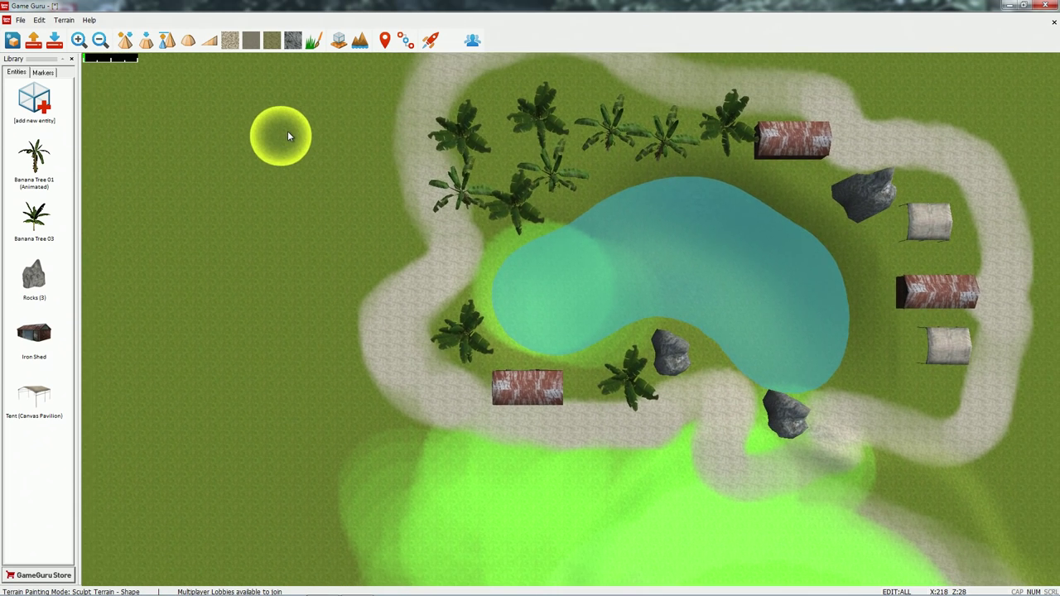
key(w)
scroll(331, 179, up, 1)
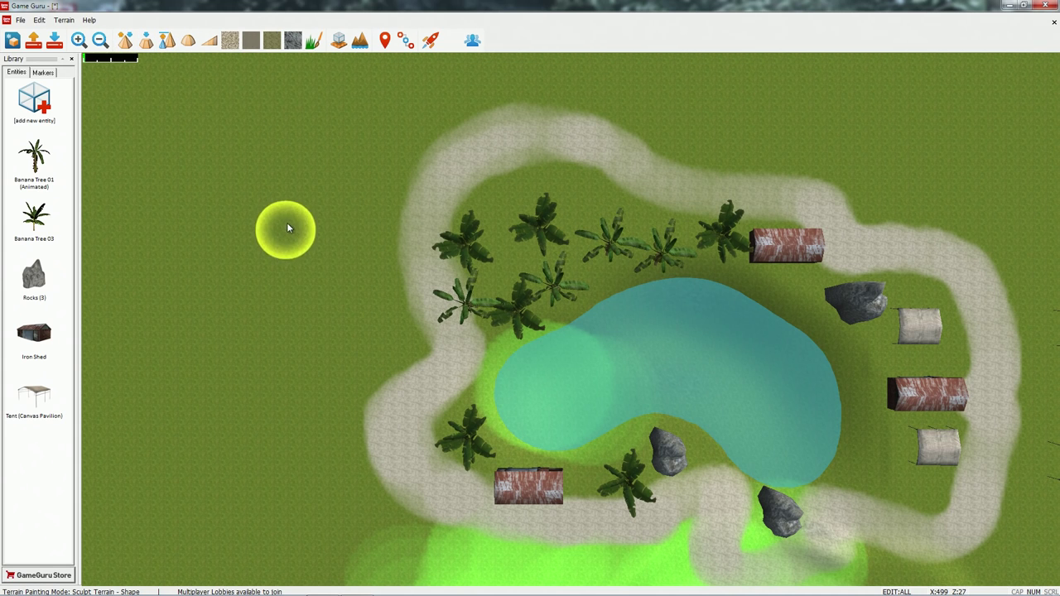
drag(227, 329, 237, 306)
key(plus)
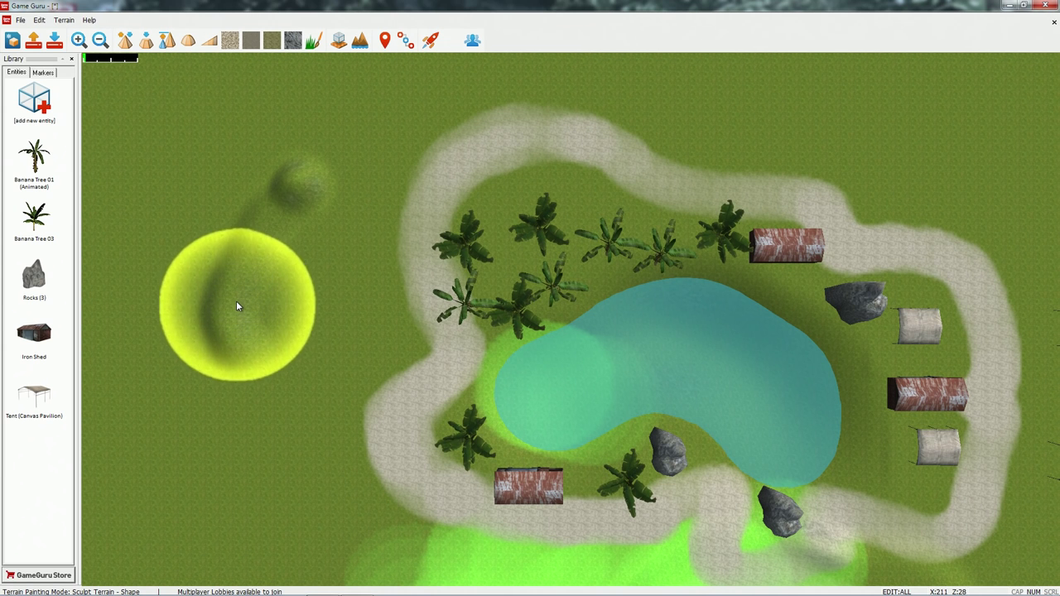
- Enlarge the sculpting brush and raise broad hills along the west and north sides of the paved path
key(plus)
key(Down)
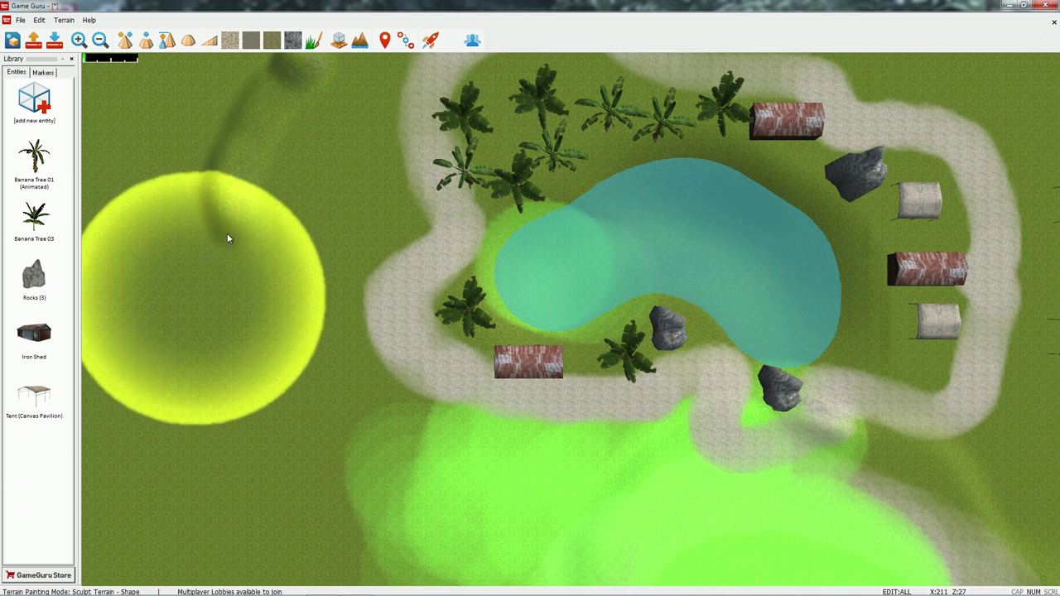
key(Up)
key(Left)
mouse_move(258, 121)
mouse_down()
mouse_move(260, 253)
mouse_move(308, 431)
mouse_move(297, 198)
mouse_up()
scroll(370, 166, down, 4)
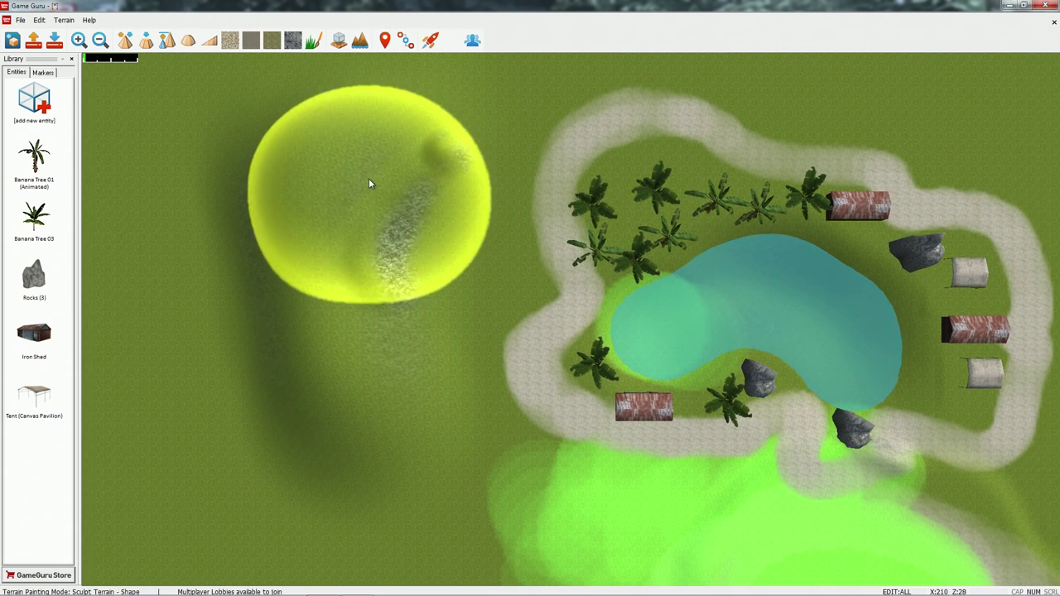
scroll(371, 204, down, 2)
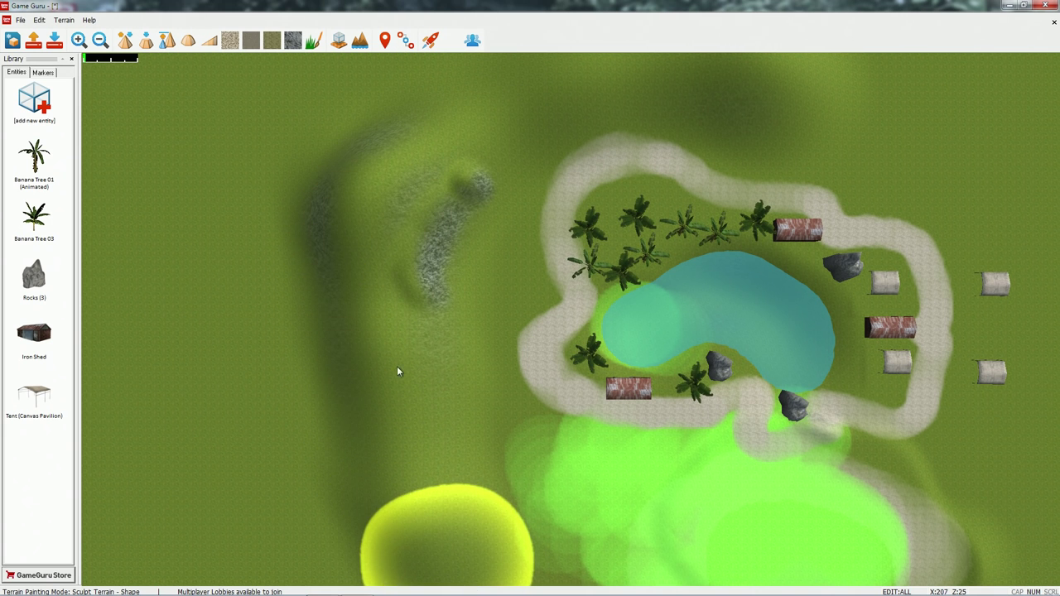
key(d)
key(w)
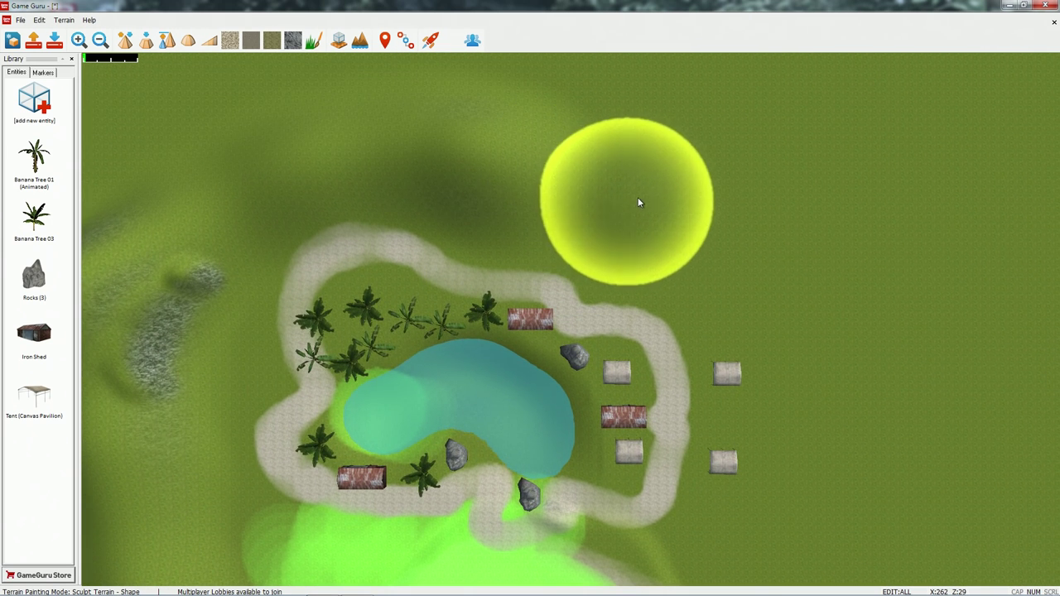
- Raise steep hills along the south and southeast edges of the level, beyond the circular mound
key(Down)
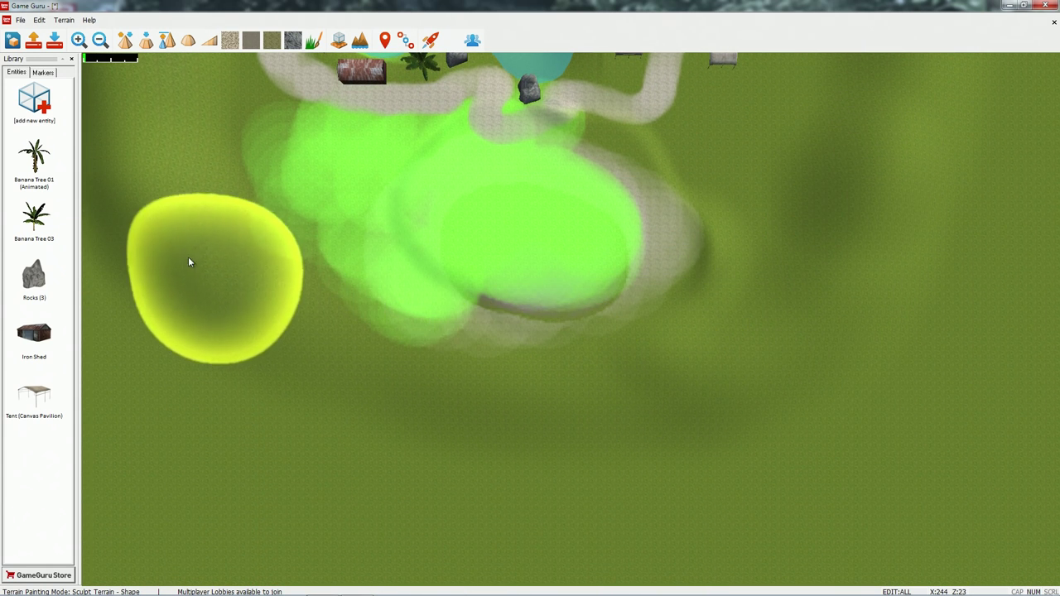
mouse_move(461, 422)
mouse_down()
mouse_move(277, 347)
mouse_move(546, 386)
mouse_move(449, 395)
mouse_move(287, 366)
mouse_move(372, 386)
mouse_move(610, 367)
mouse_move(598, 384)
mouse_move(771, 303)
mouse_move(683, 353)
mouse_up()
key(s)
key(w)
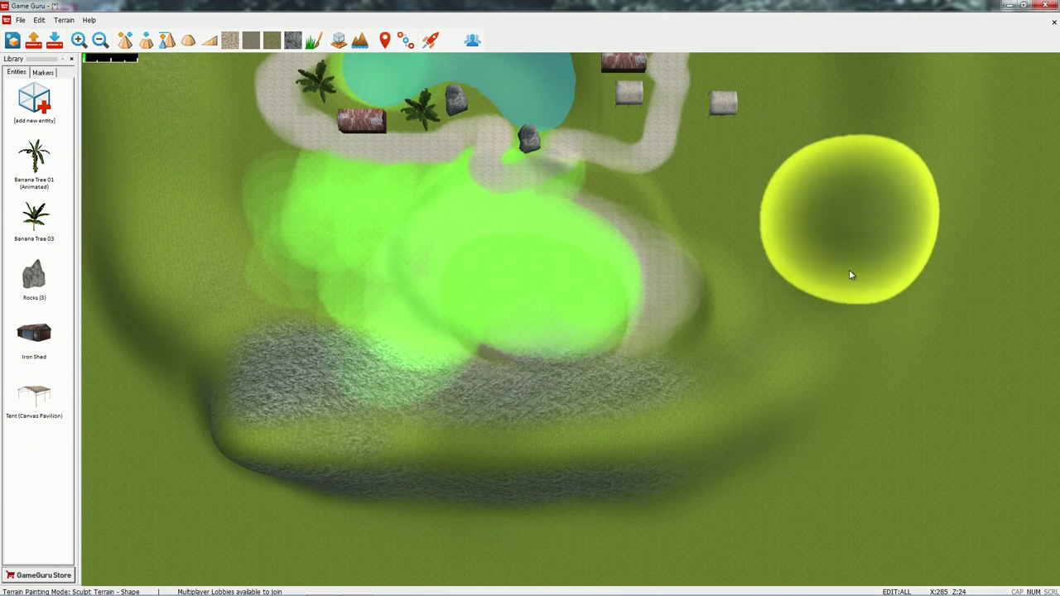
key(d)
mouse_move(741, 323)
mouse_down()
mouse_move(819, 199)
mouse_move(804, 262)
mouse_move(714, 389)
mouse_up()
right_drag(715, 390, 716, 209)
- Build up the hills north and northeast of the paved path so the ridge encloses the level
key(w)
scroll(679, 183, down, 1)
key(w)
key(a)
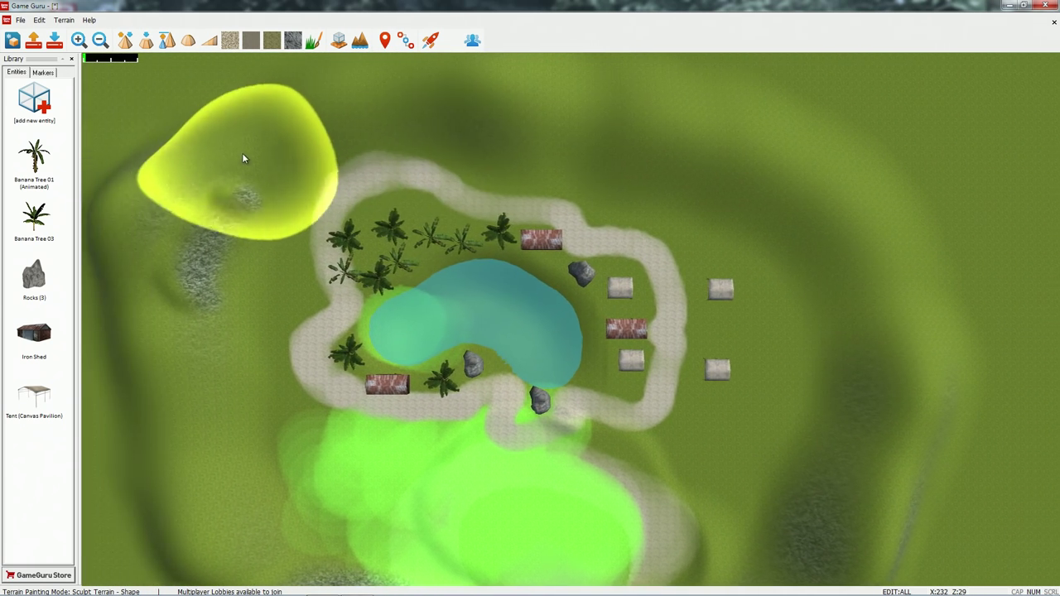
key(w)
key(d)
mouse_move(370, 258)
mouse_down()
mouse_move(570, 194)
mouse_move(861, 272)
mouse_up()
key(d)
key(s)
scroll(768, 351, down, 1)
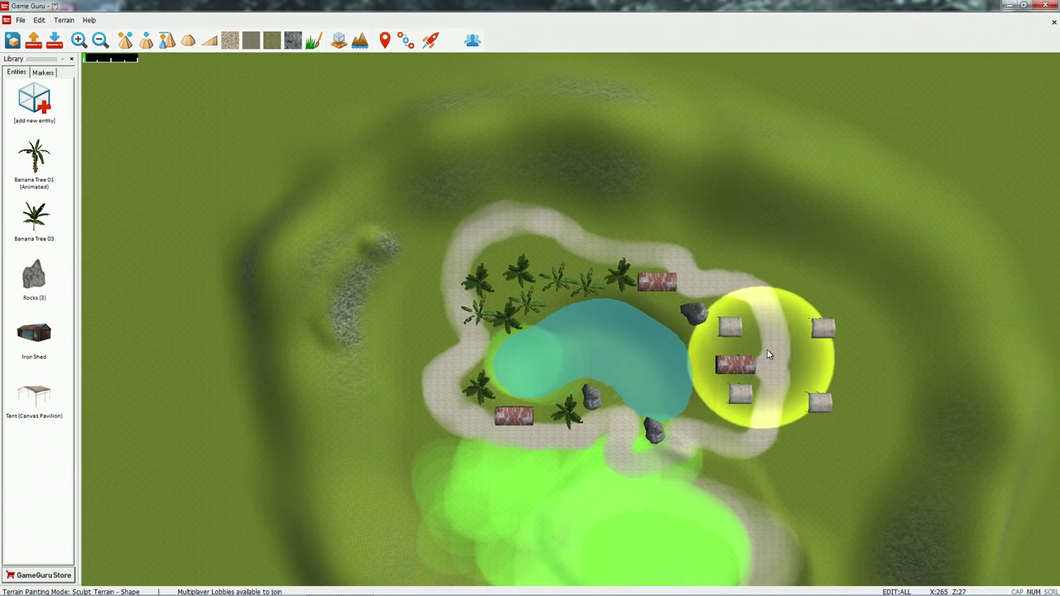
key(s)
key(d)
key(w)
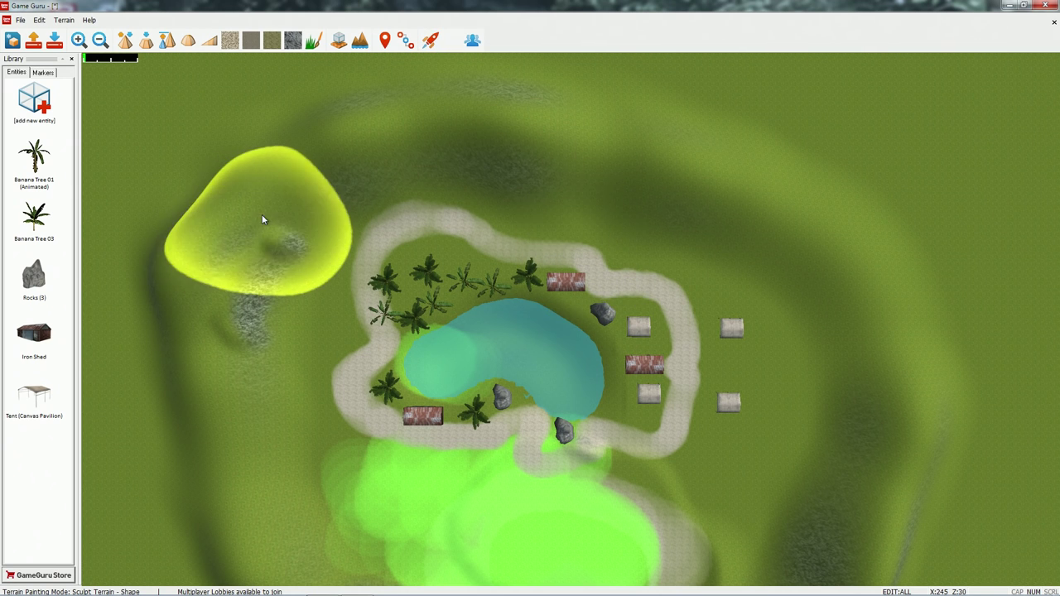
- Place a Player Start marker on the paved path southeast of the pond, beside the rock
click(43, 73)
click(34, 101)
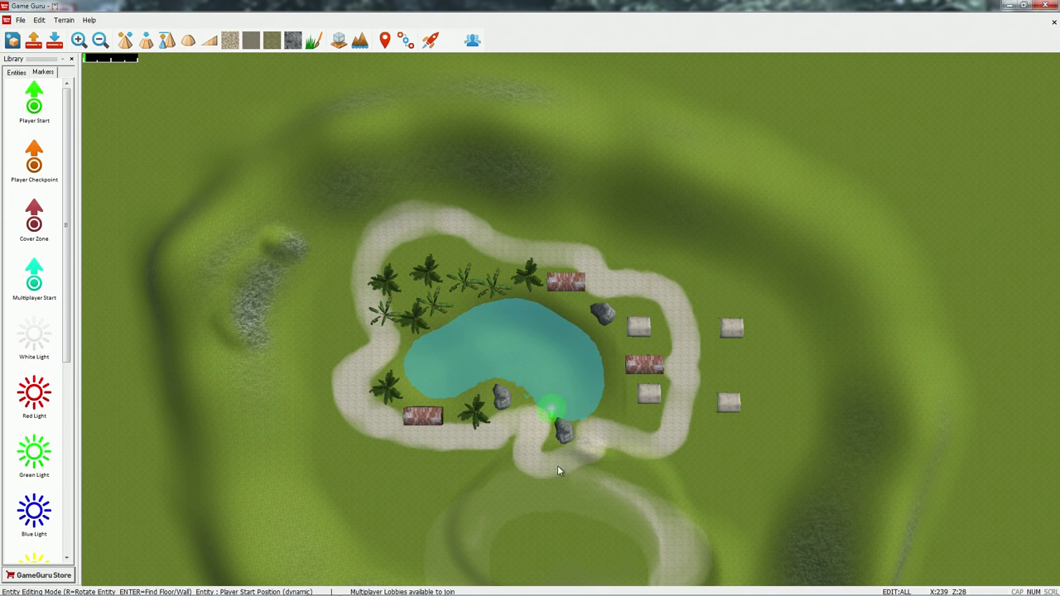
scroll(562, 485, up, 2)
key(d)
key(s)
key(a)
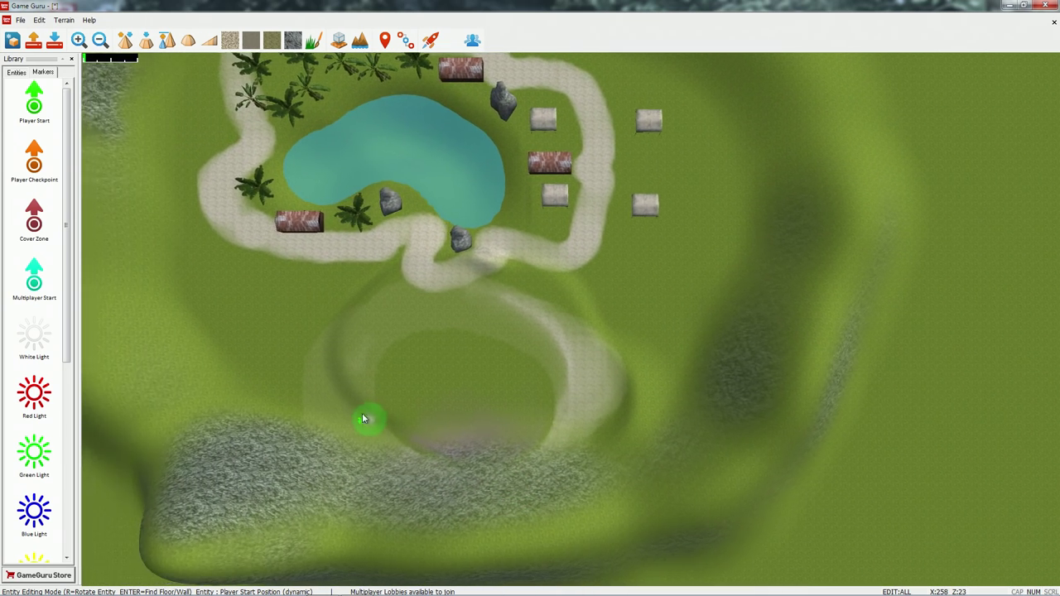
key(w)
scroll(426, 397, up, 2)
key(s)
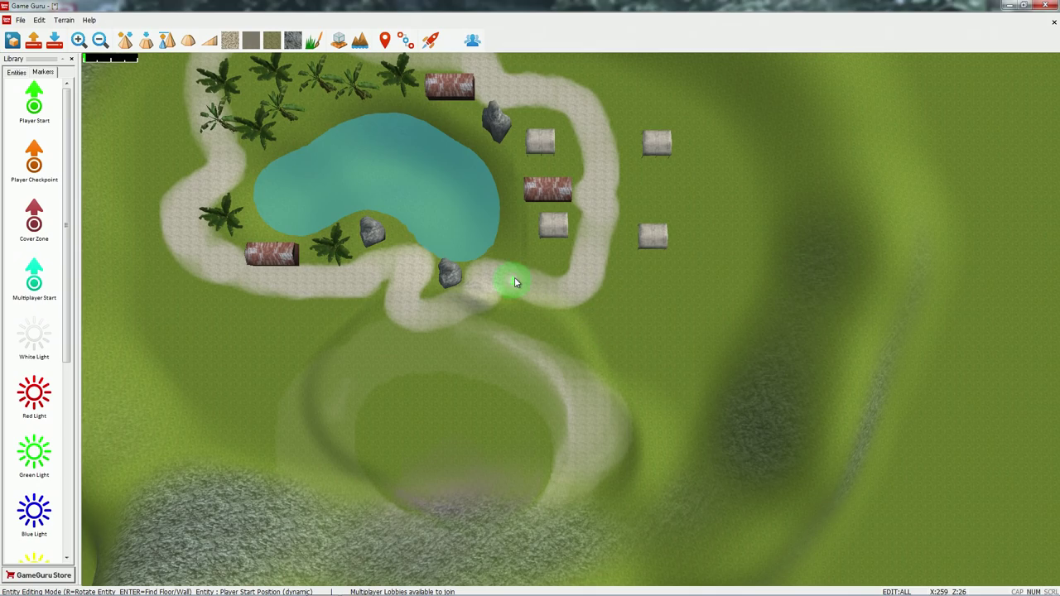
click(514, 282)
- Set the player start's weapon to modern\uzi and its ammo quantity to 1000, and apply the changes
click(559, 196)
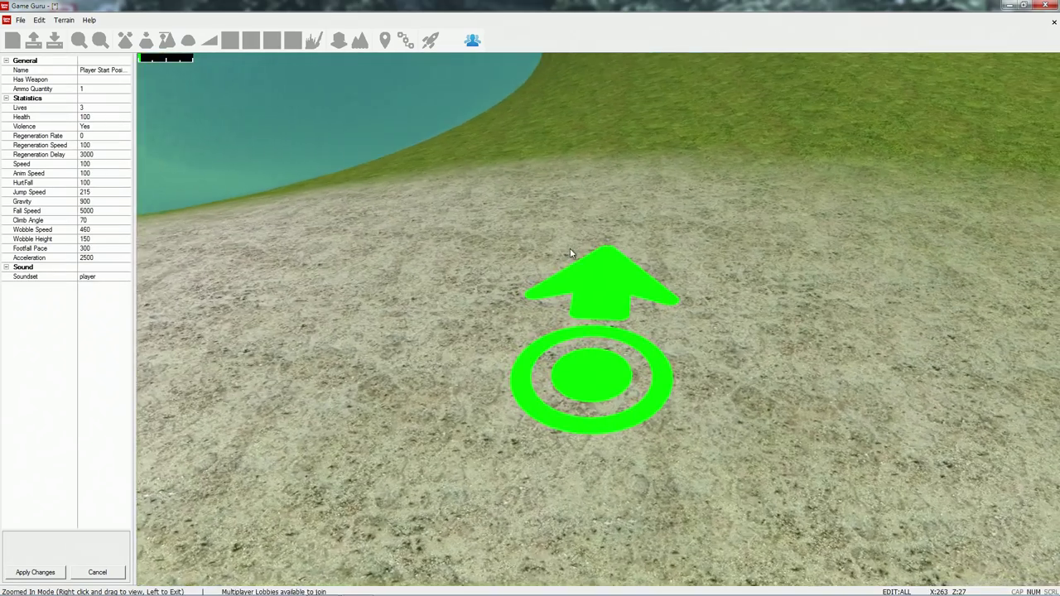
click(126, 80)
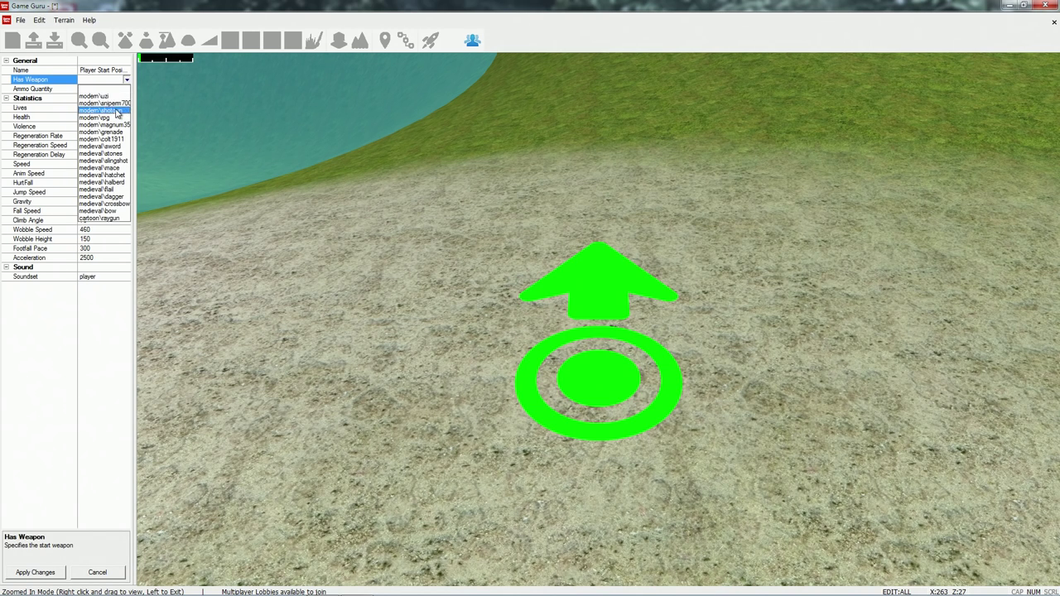
click(114, 97)
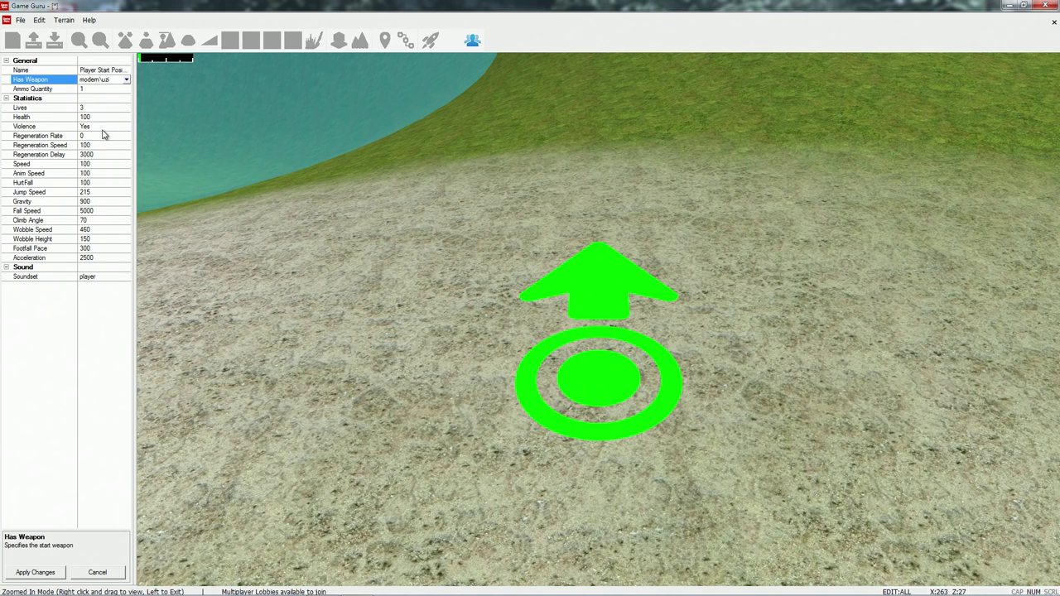
click(93, 88)
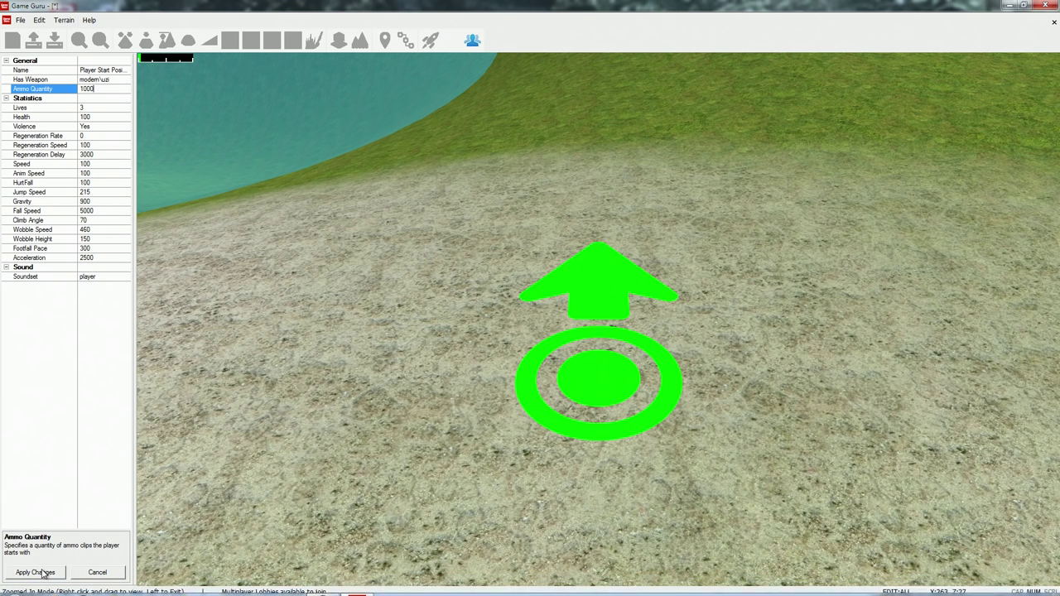
click(261, 465)
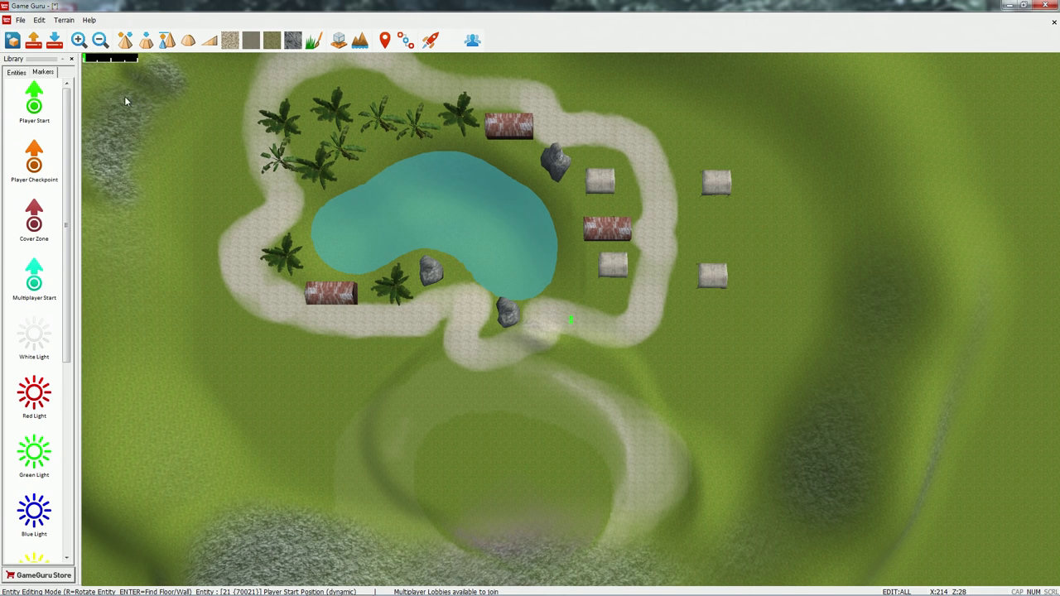
- Run the test game and walk around the level to examine the hills, grass and sheds
click(430, 42)
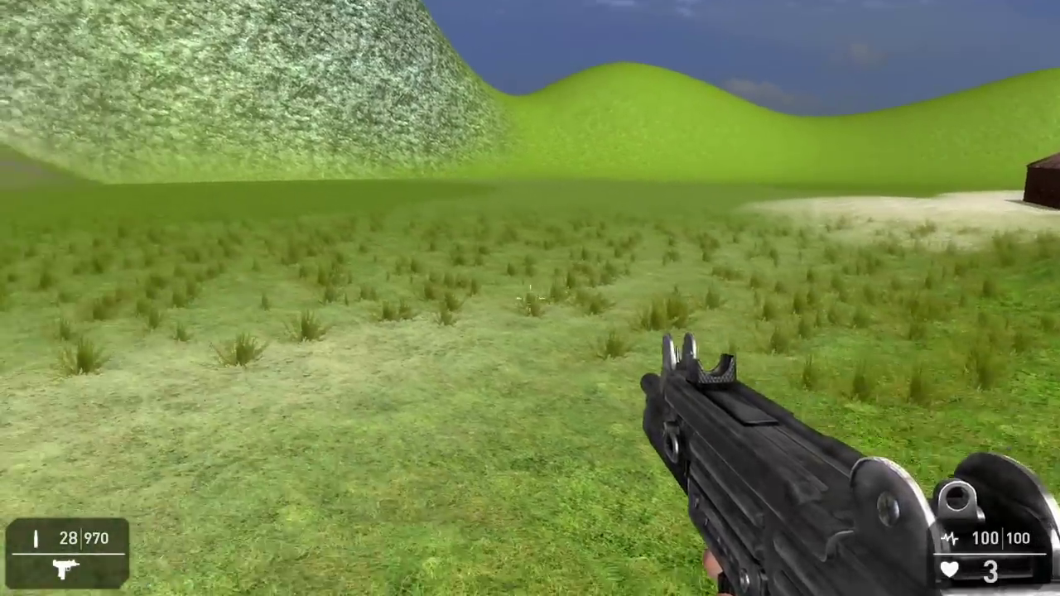
key(w)
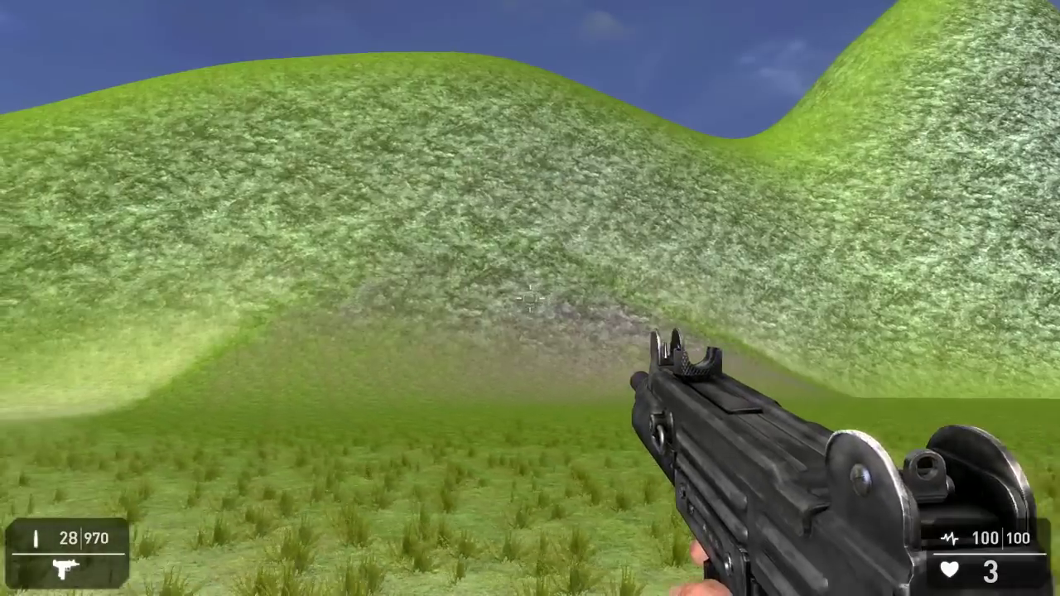
key(w)
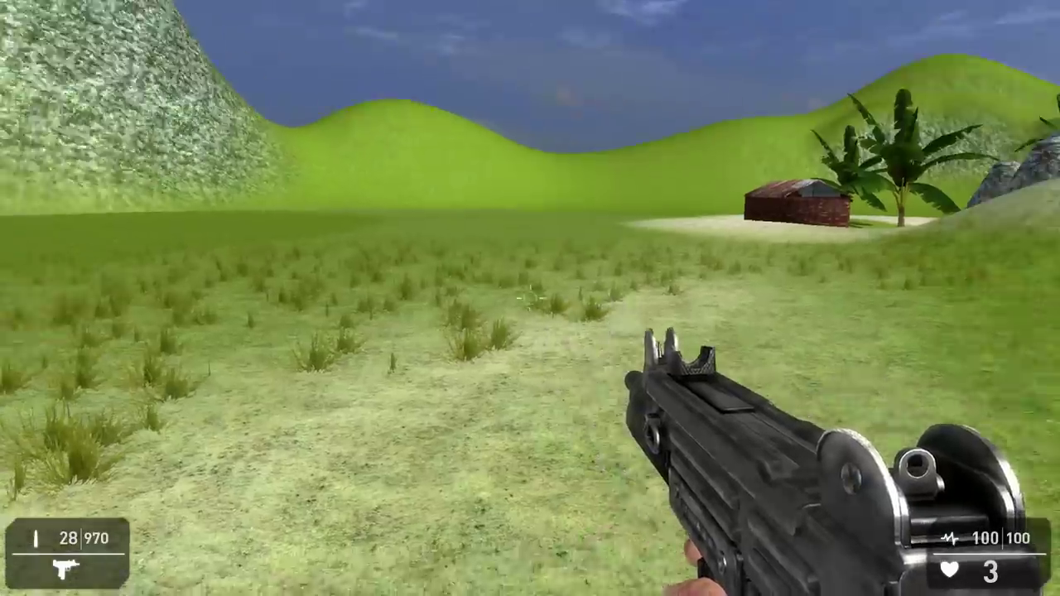
key(w)
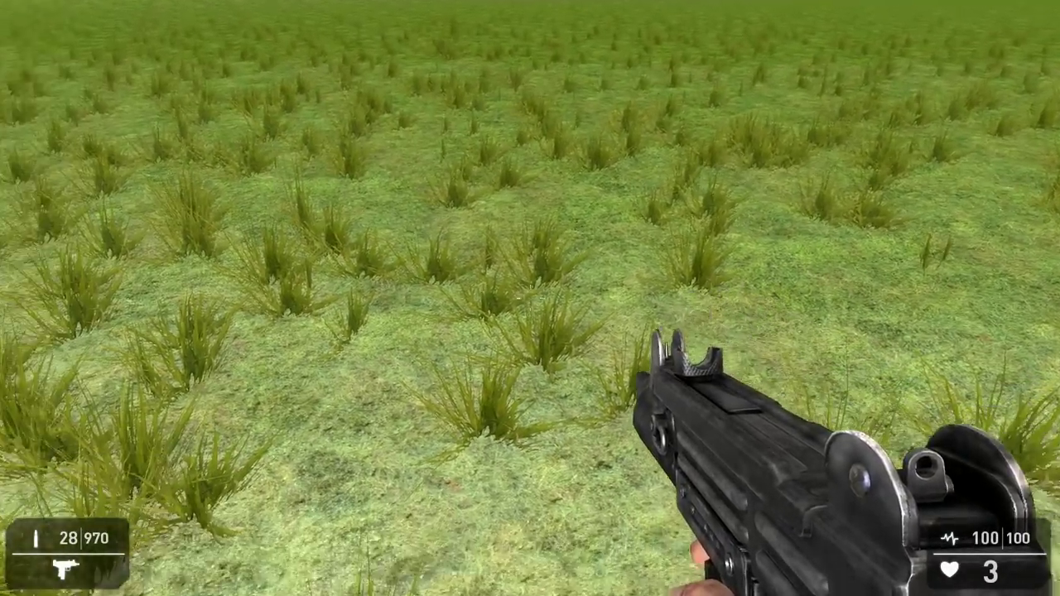
key(s)
key(a)
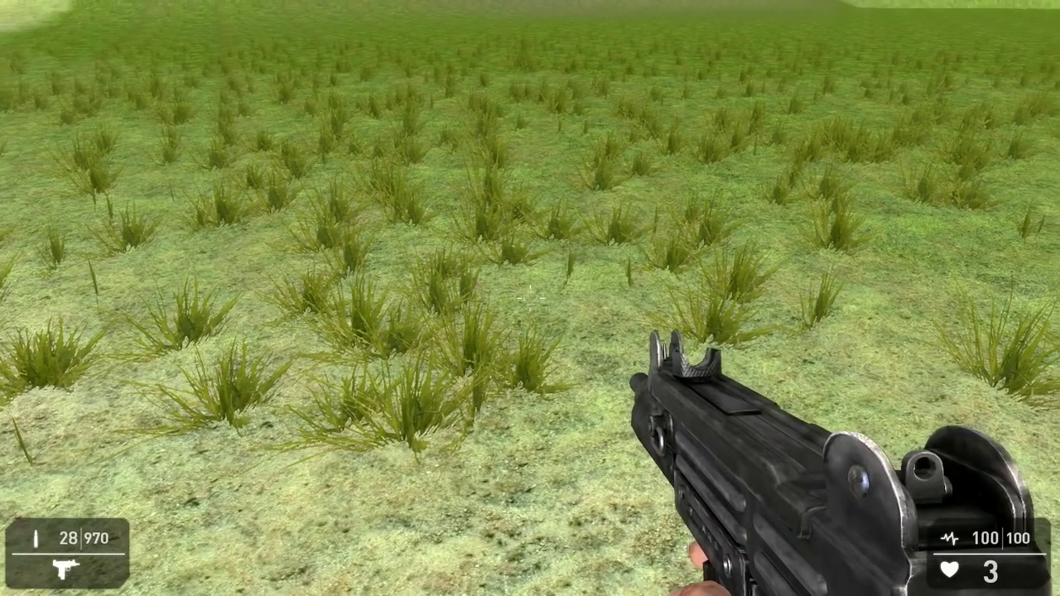
- Show the performance metrics and the world, quality, camera, visual, graphic and shader settings over the test game
key(Tab)
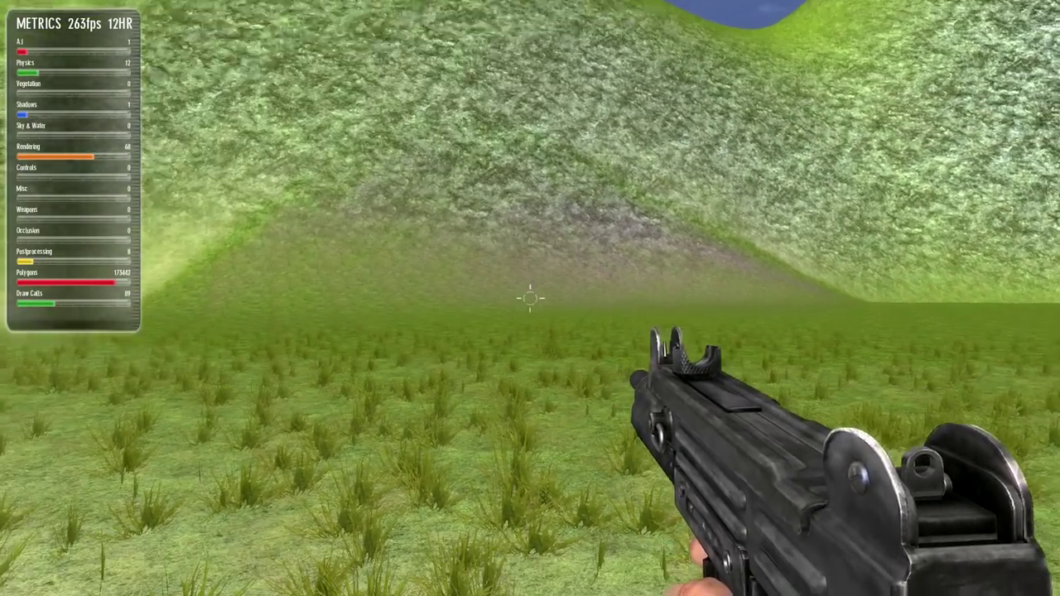
key(Tab)
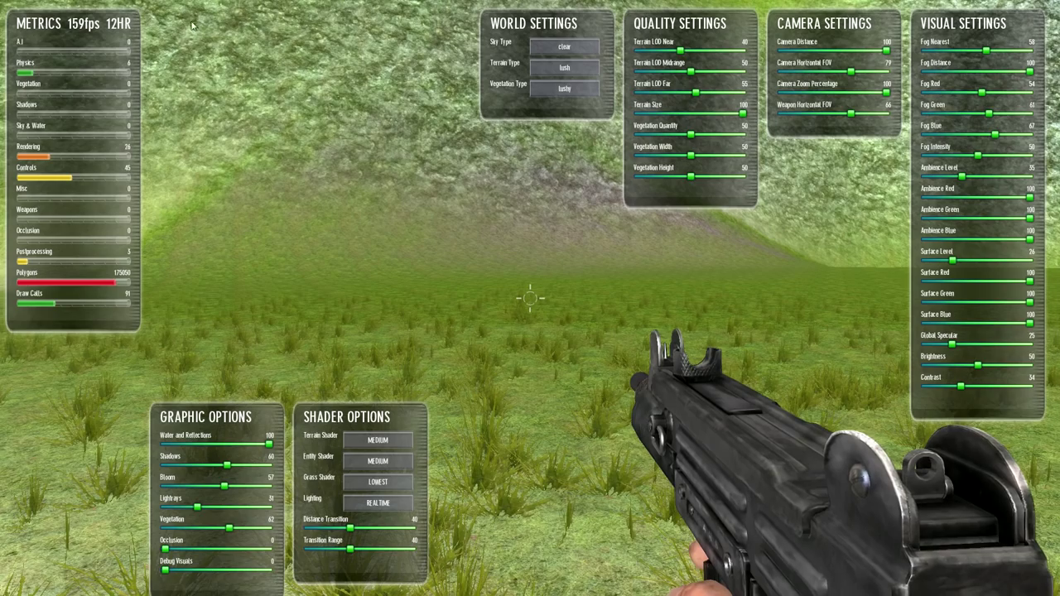
key(Tab)
key(w)
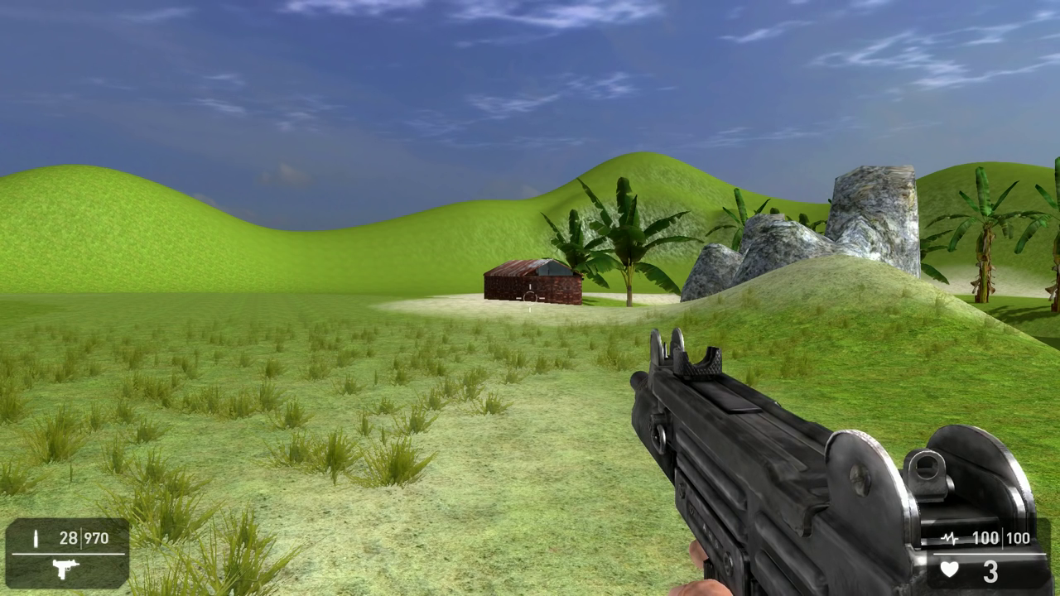
key(F3)
key(F4)
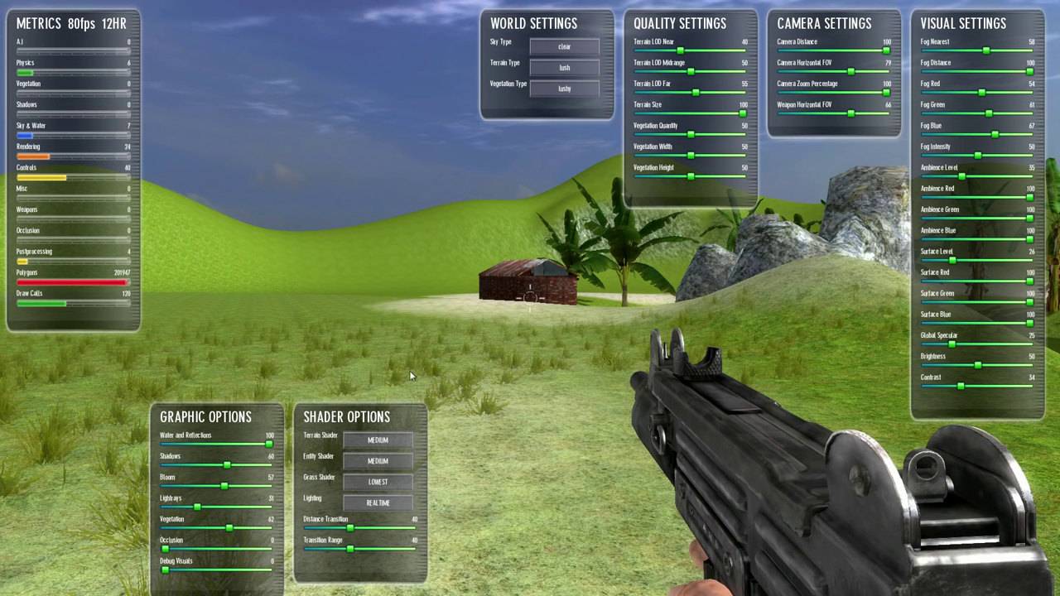
- Try the grass 01 and wasteland vegetation types in the world settings
click(568, 89)
click(571, 91)
click(571, 92)
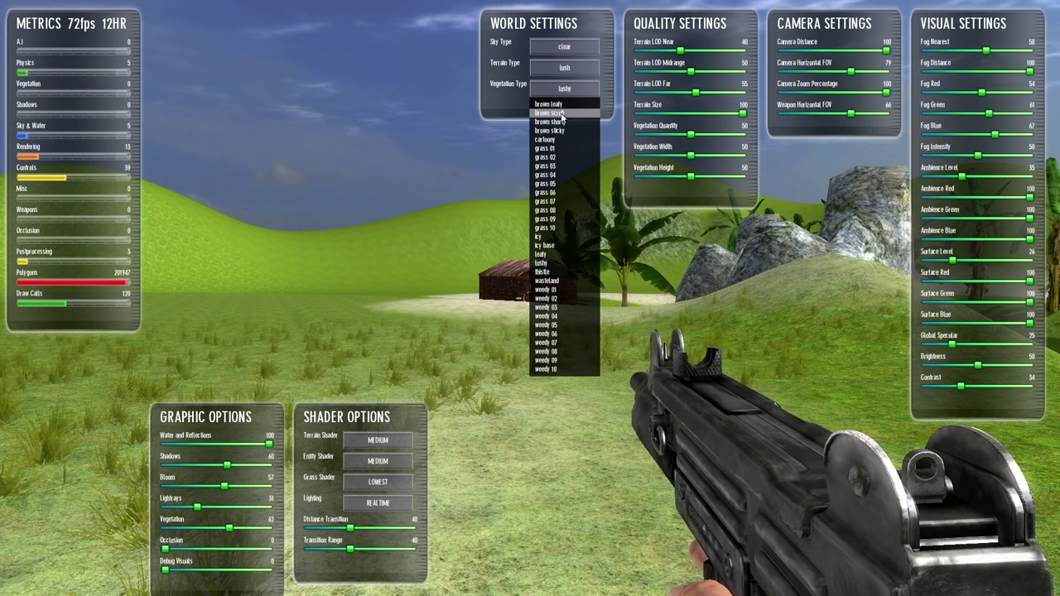
click(556, 150)
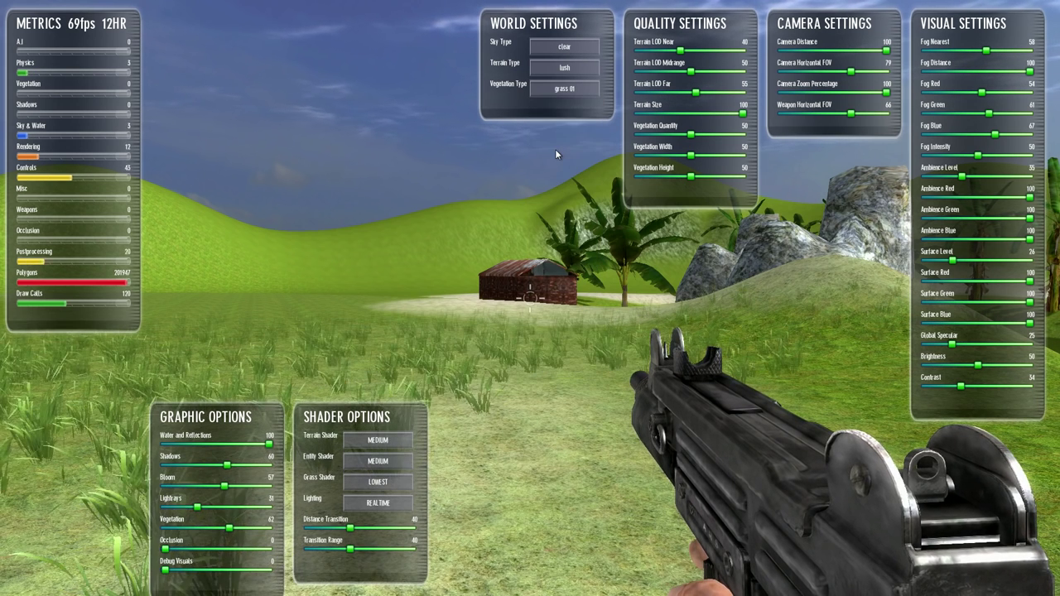
click(570, 92)
click(569, 96)
click(570, 96)
click(546, 278)
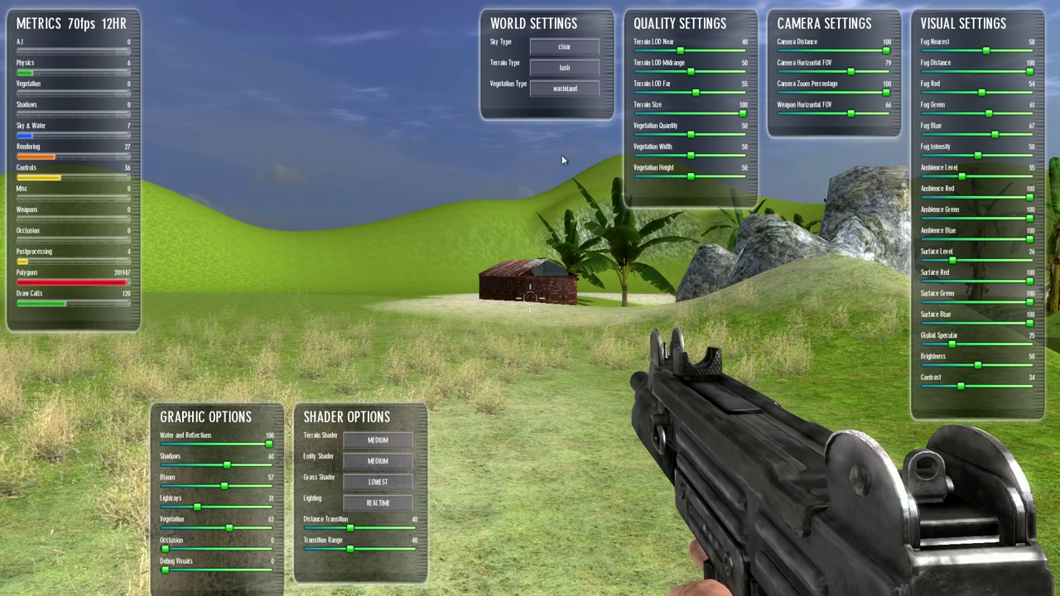
- Preview the weedy 02 and cartoony vegetation types, and set the vegetation type to grass 01
click(564, 88)
click(554, 302)
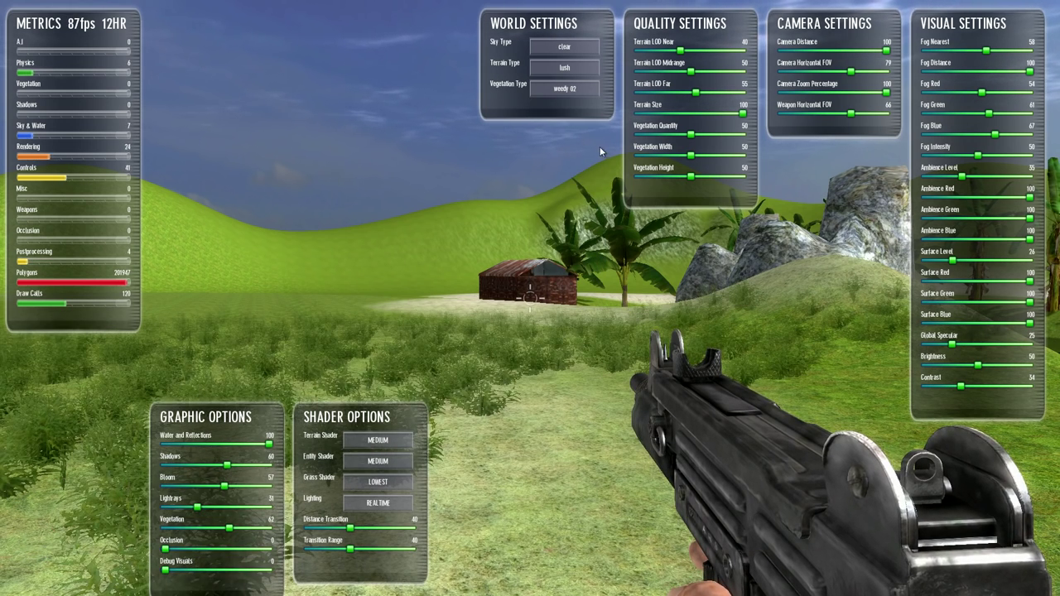
click(565, 88)
click(551, 144)
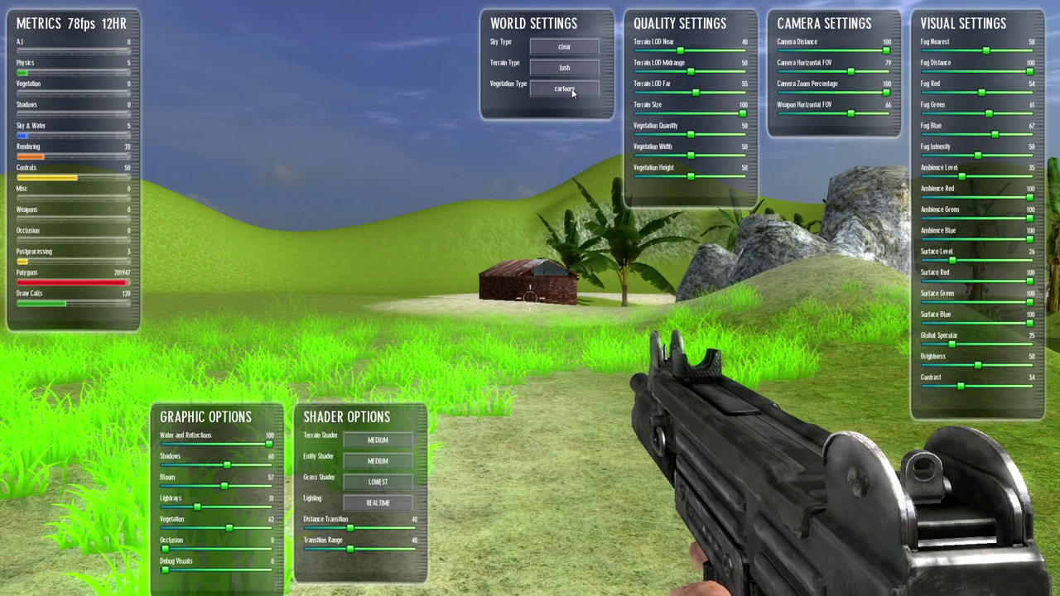
click(571, 89)
click(550, 150)
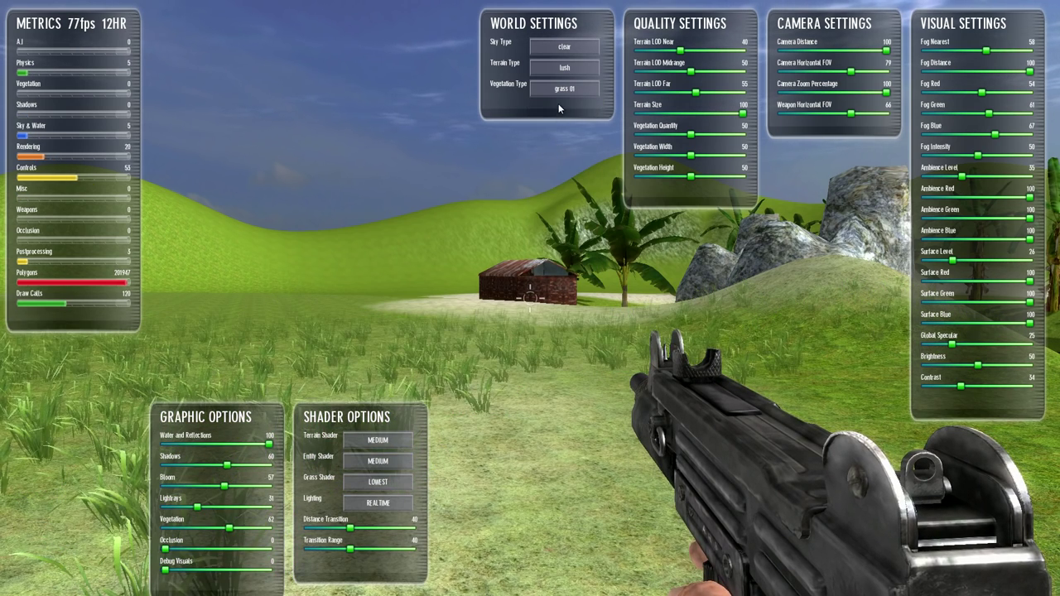
- Preview the icy and lushy vegetation types in the world settings
click(563, 89)
click(553, 112)
click(560, 89)
click(553, 245)
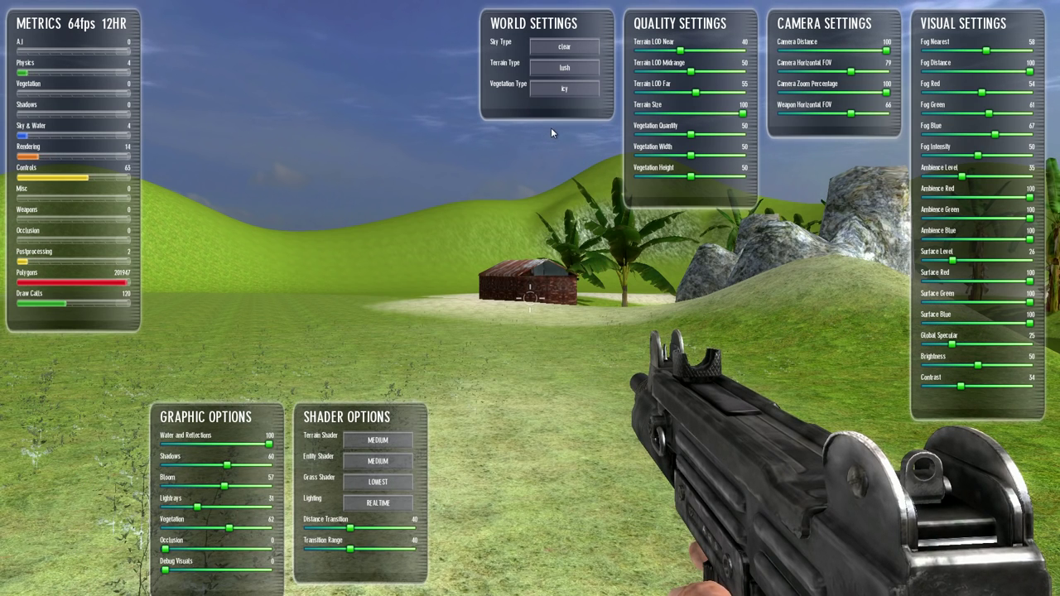
click(560, 89)
click(547, 261)
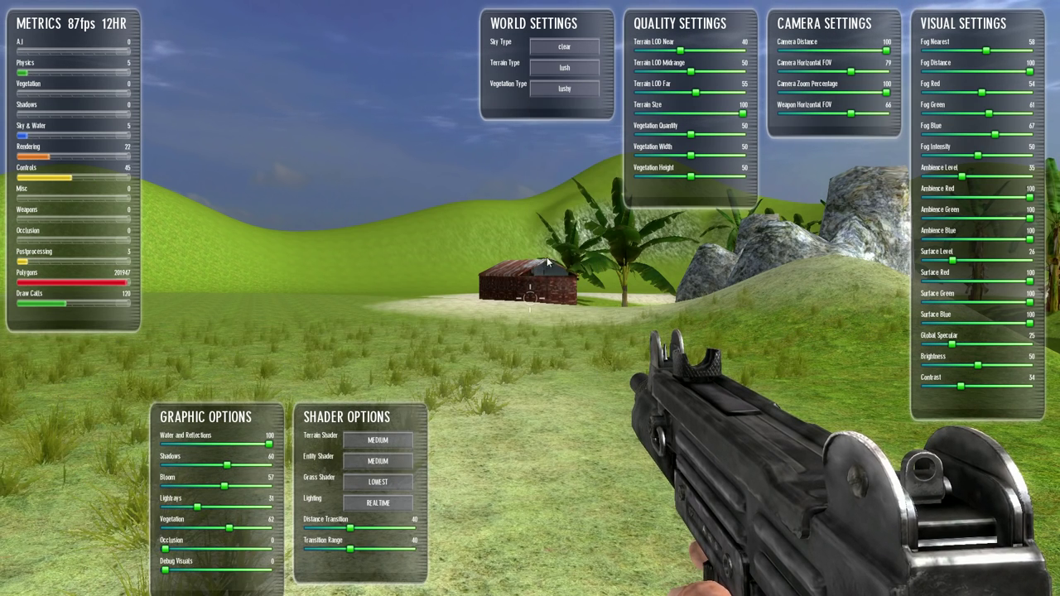
- Try the cartoony vegetation type, and set the vegetation type to grass 04
click(557, 88)
click(560, 112)
click(565, 90)
click(565, 91)
click(565, 91)
click(553, 140)
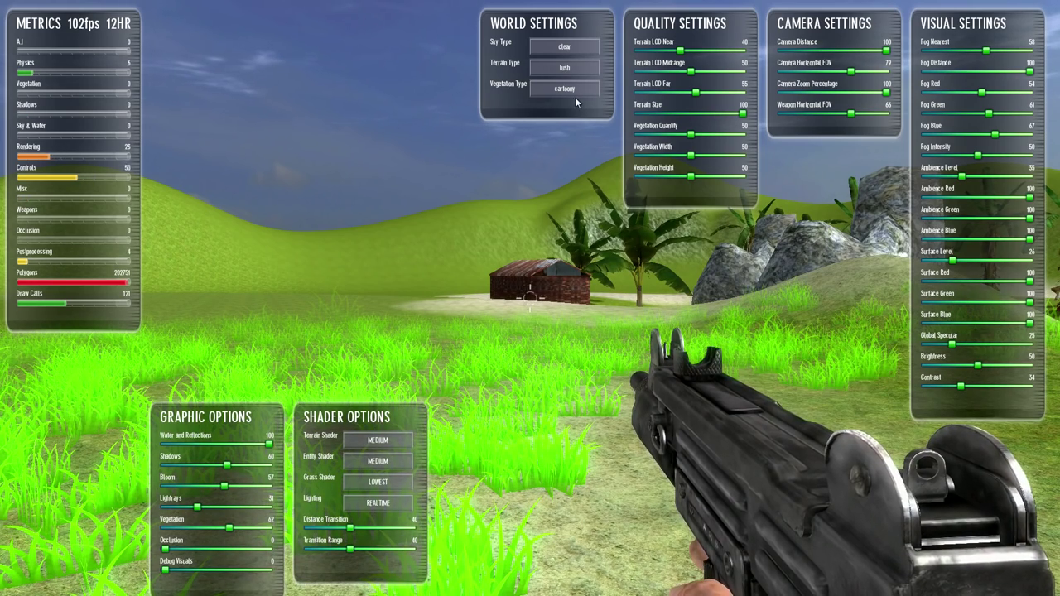
click(570, 89)
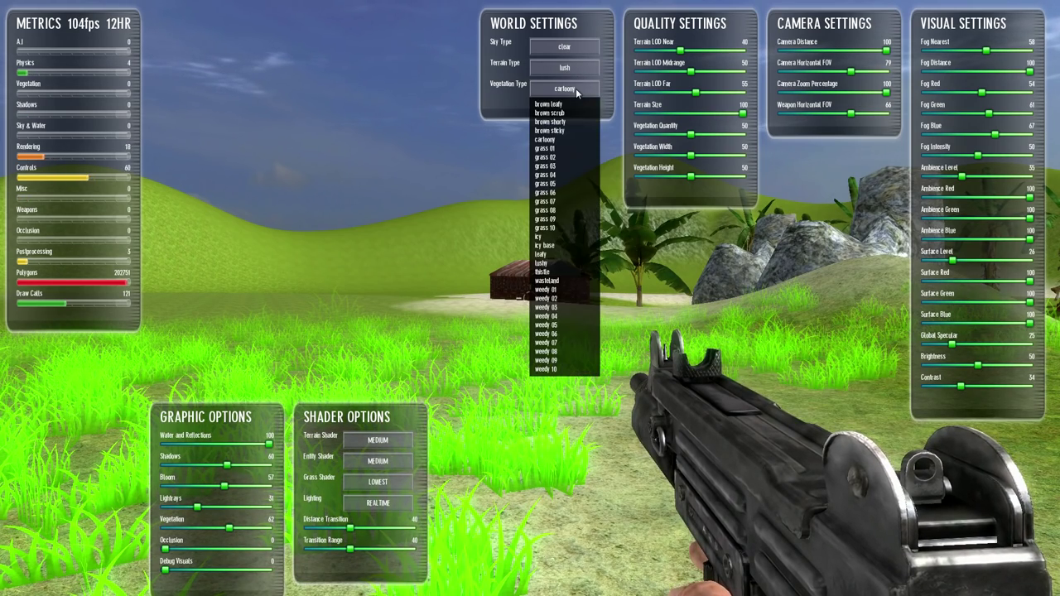
click(565, 173)
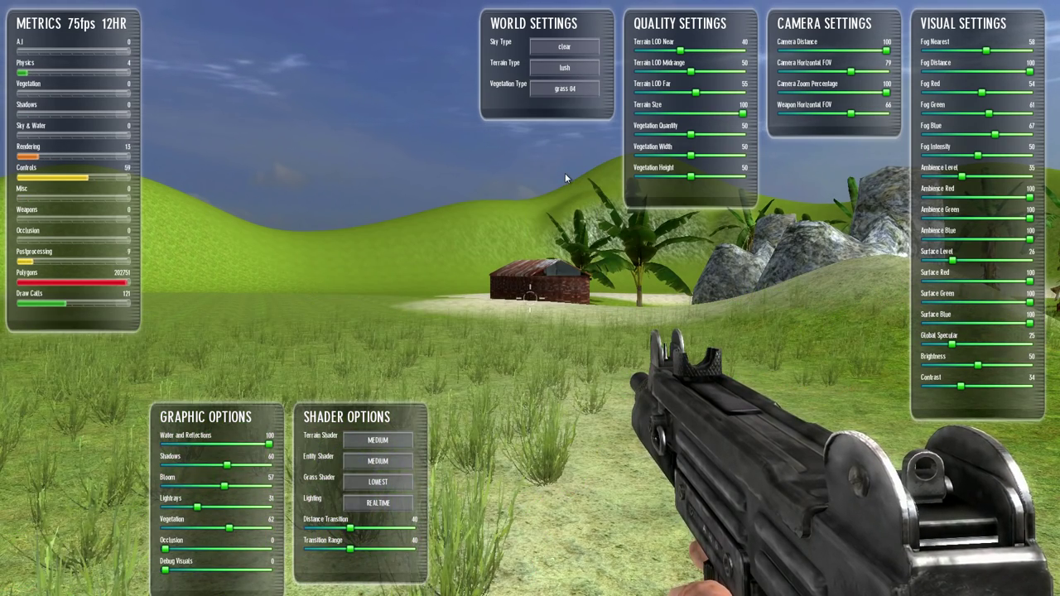
- Try the desert and ice2 terrain types, and lower the brightness to 39
click(574, 68)
click(568, 92)
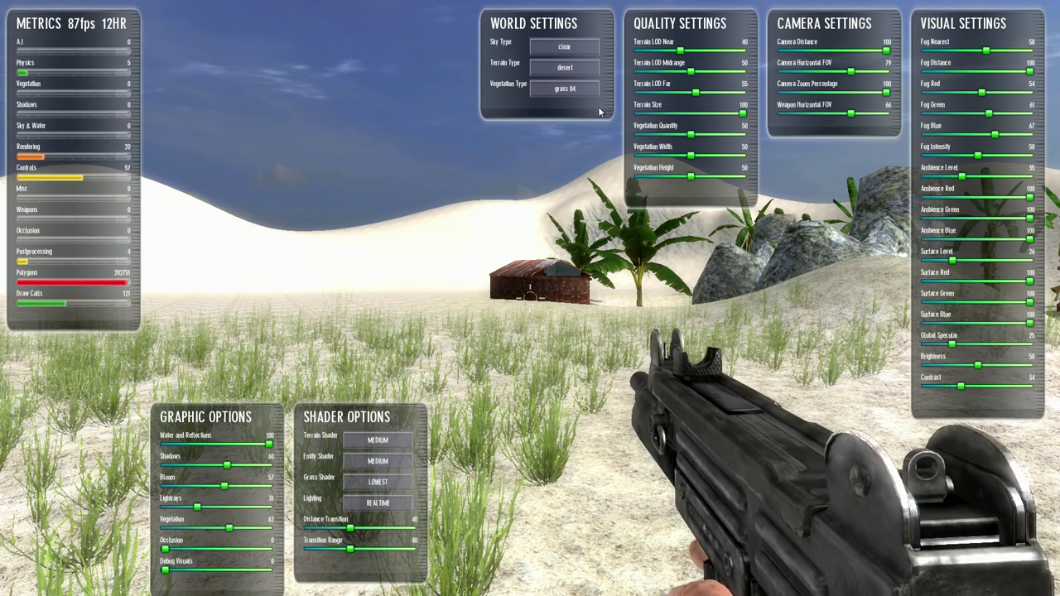
click(582, 75)
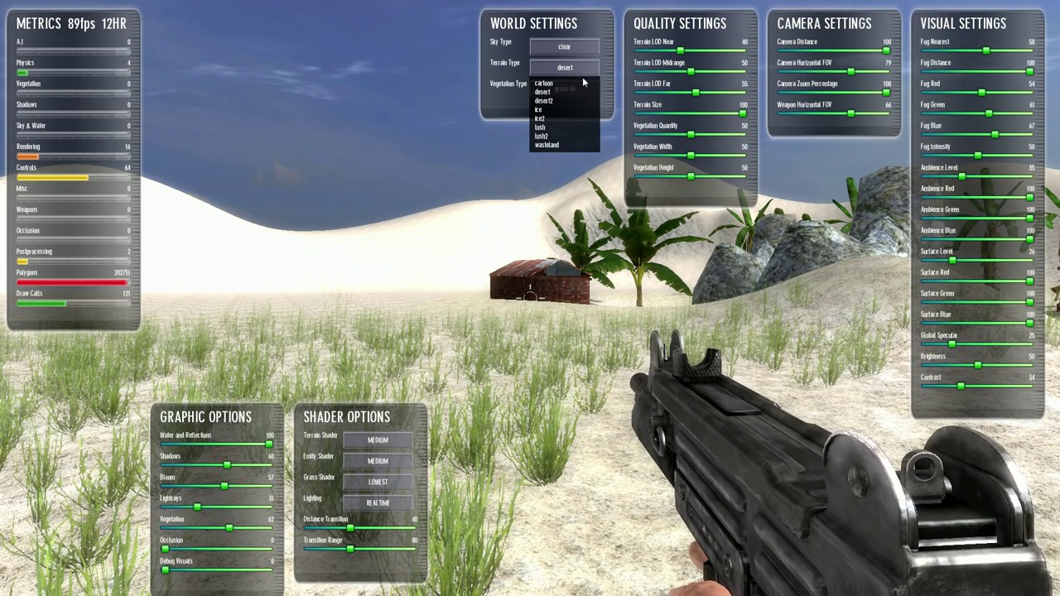
click(560, 119)
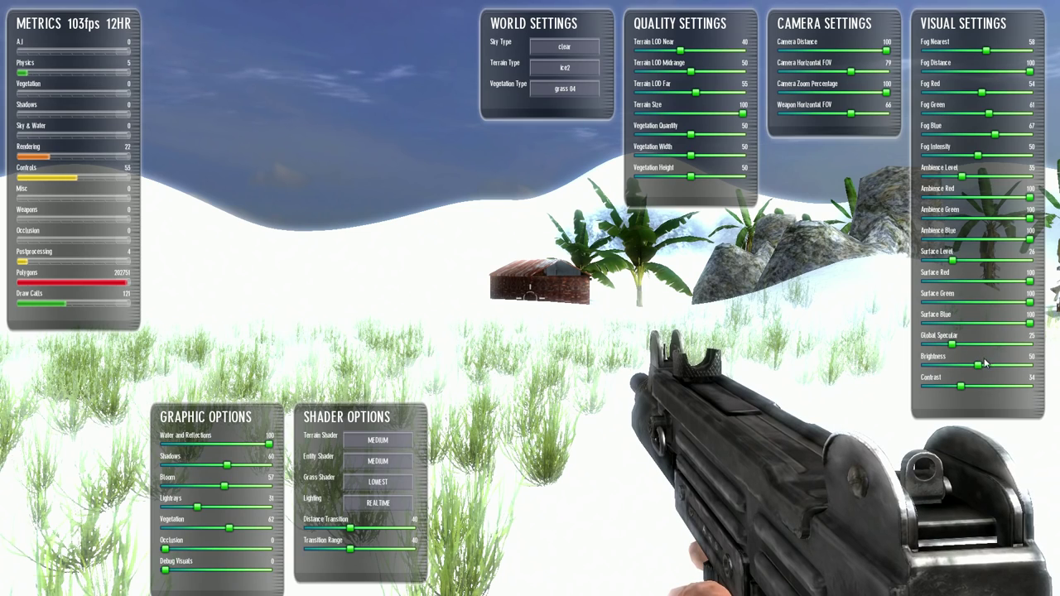
mouse_move(978, 365)
mouse_down()
mouse_move(944, 365)
mouse_move(966, 366)
mouse_up()
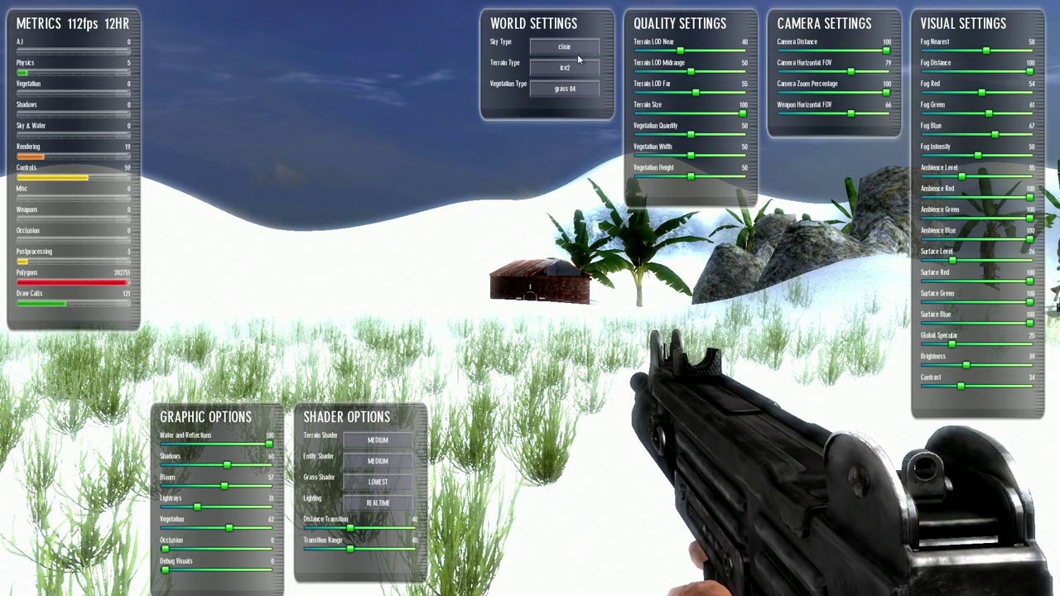
- Preview the cartoon and golden sky types, and set the sky type to night
click(571, 48)
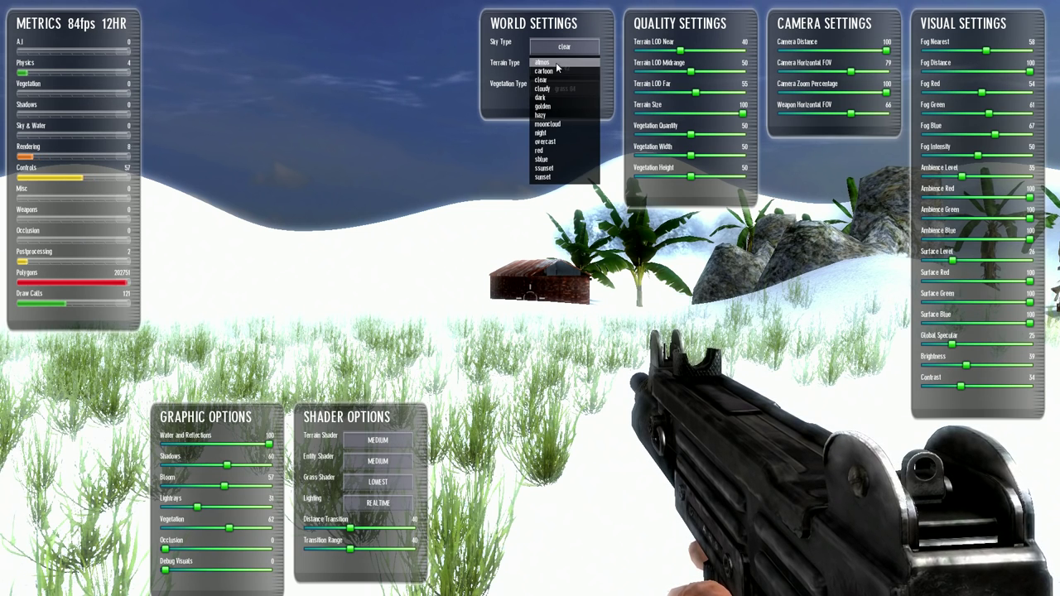
click(558, 72)
click(576, 51)
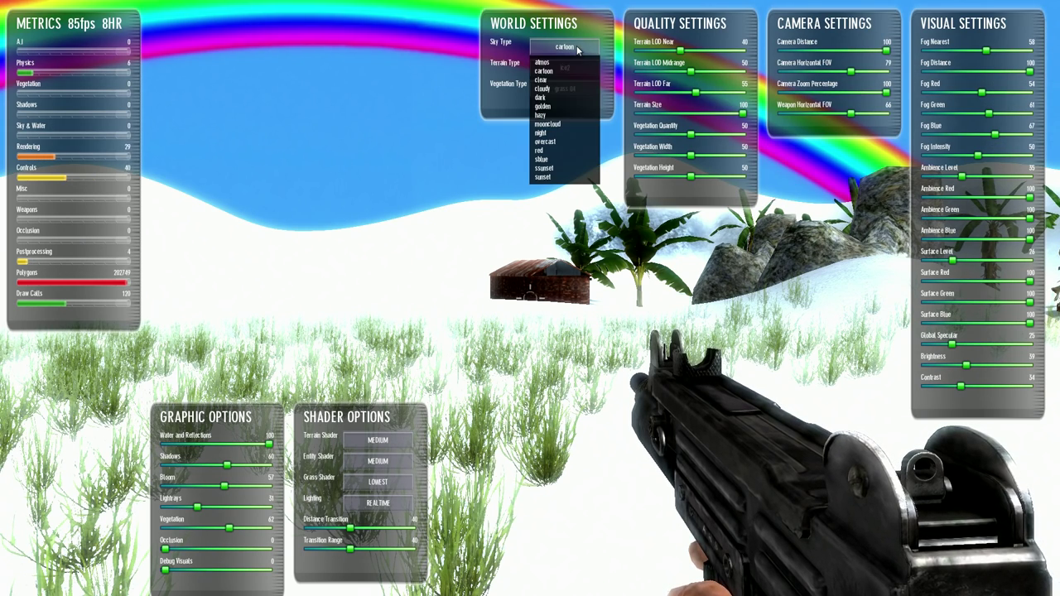
click(558, 111)
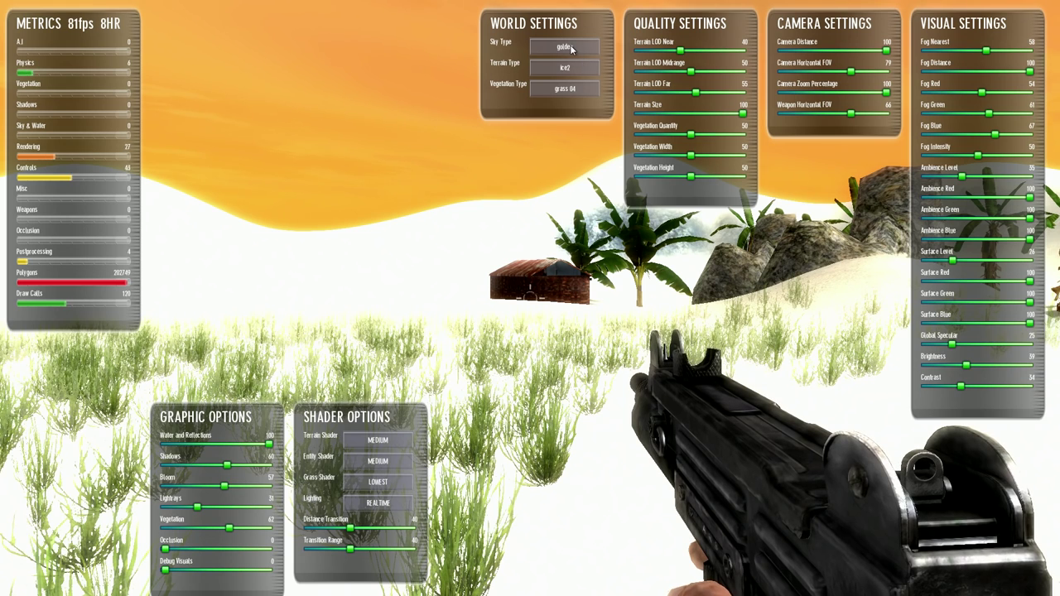
click(566, 47)
click(549, 134)
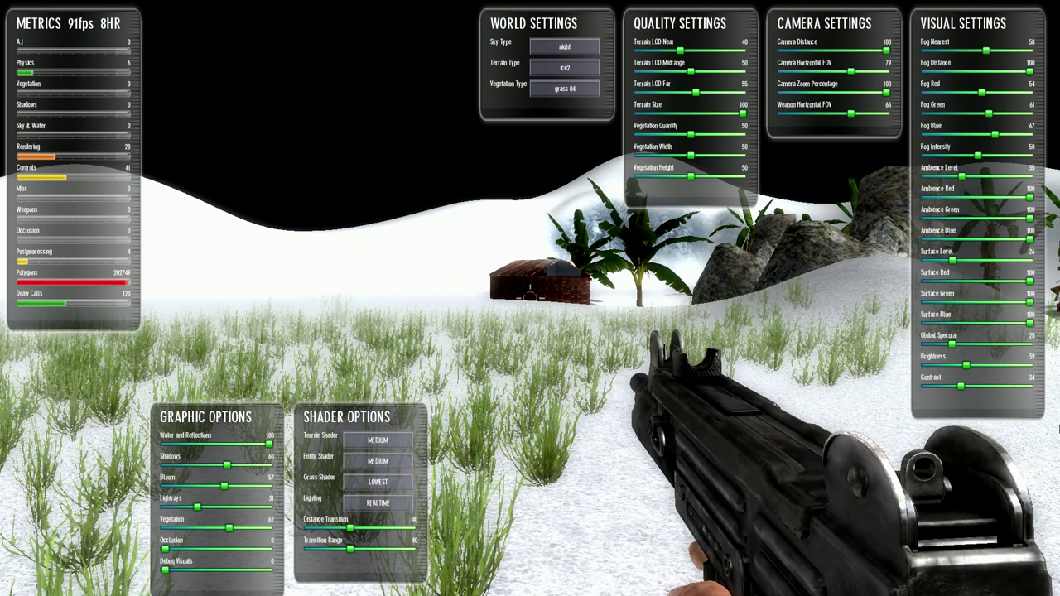
- Set the brightness to 55 and the terrain type to wasteland
mouse_move(967, 366)
mouse_down()
mouse_move(981, 368)
mouse_move(971, 375)
mouse_up()
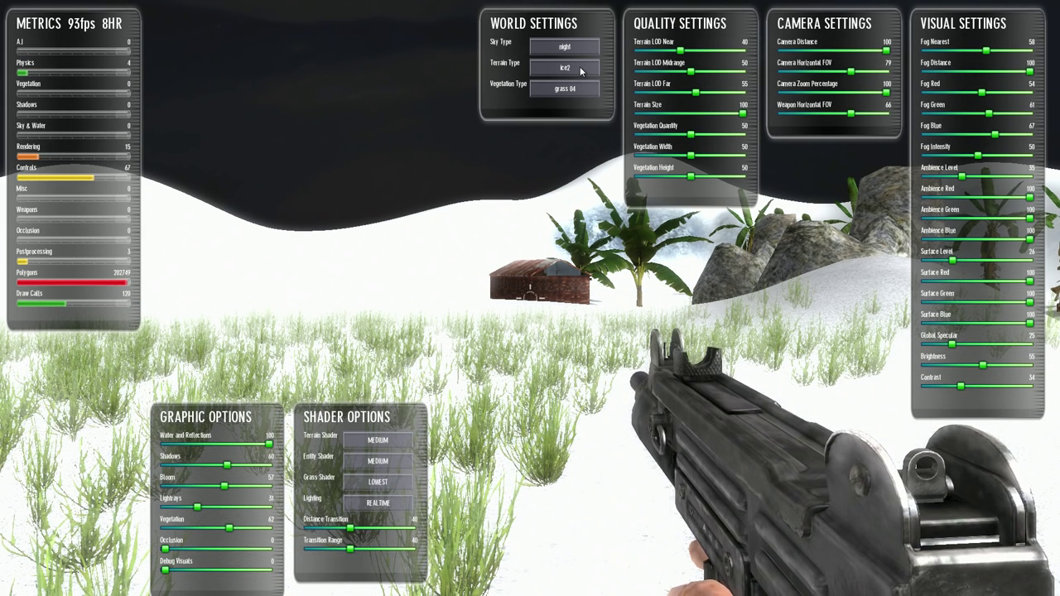
click(566, 87)
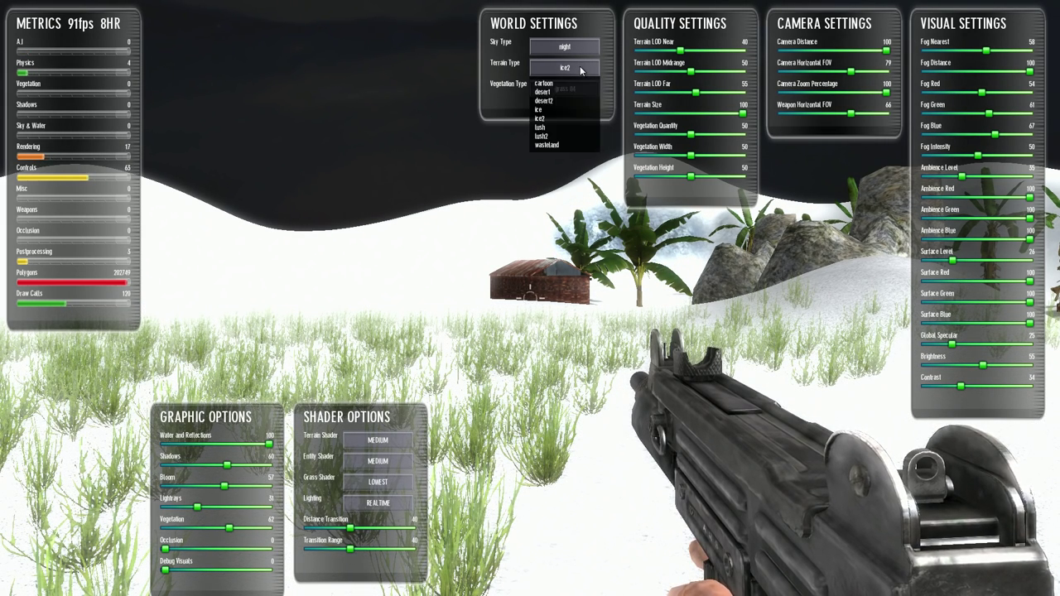
click(556, 147)
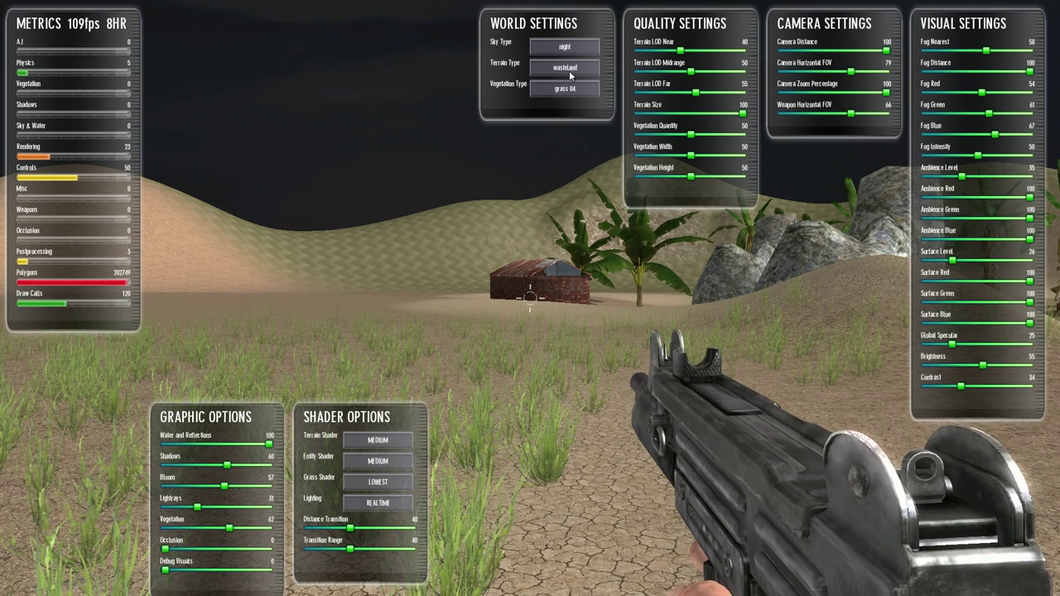
- Try the mooncloud sky, set the vegetation type to brown scrub and the sky type to red
click(577, 46)
click(553, 123)
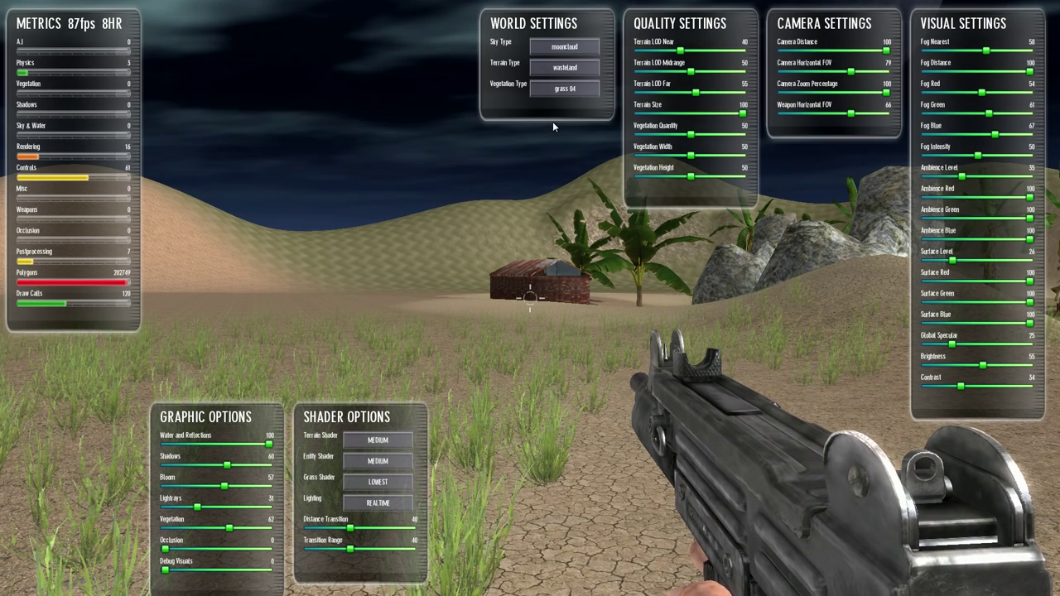
click(564, 88)
click(569, 111)
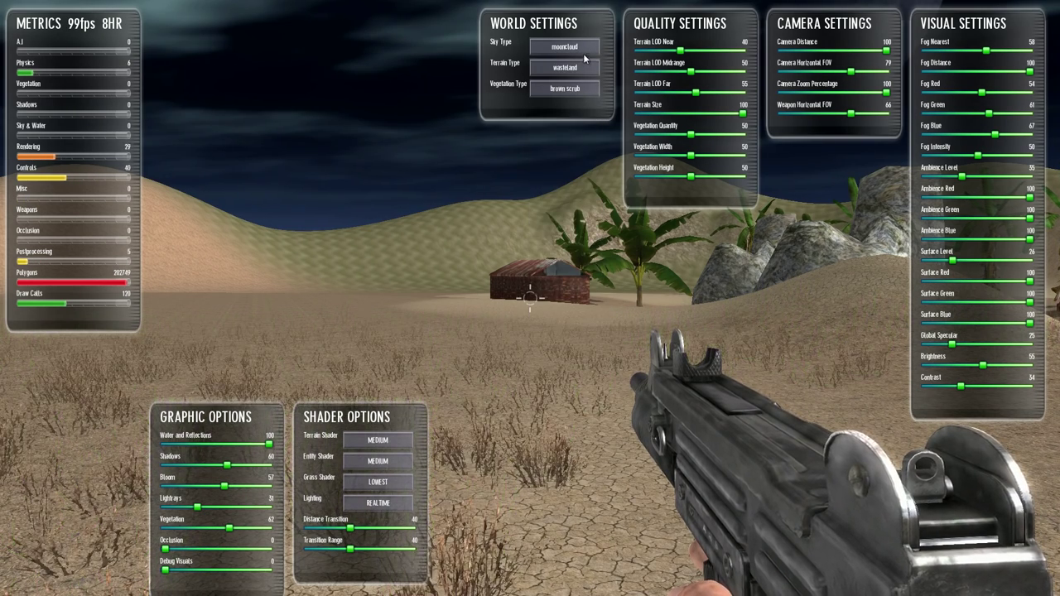
click(587, 46)
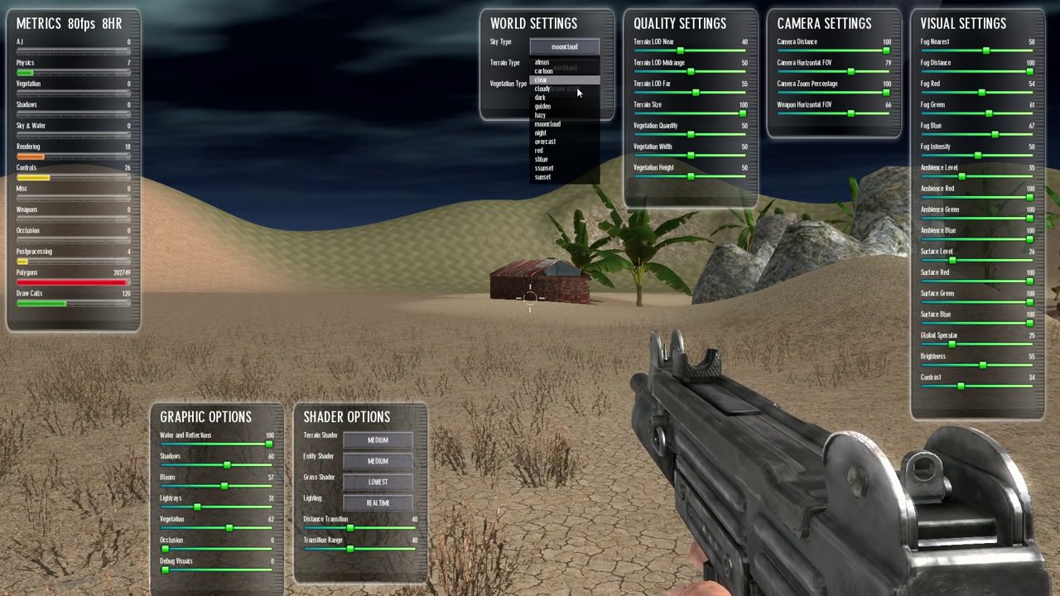
click(558, 150)
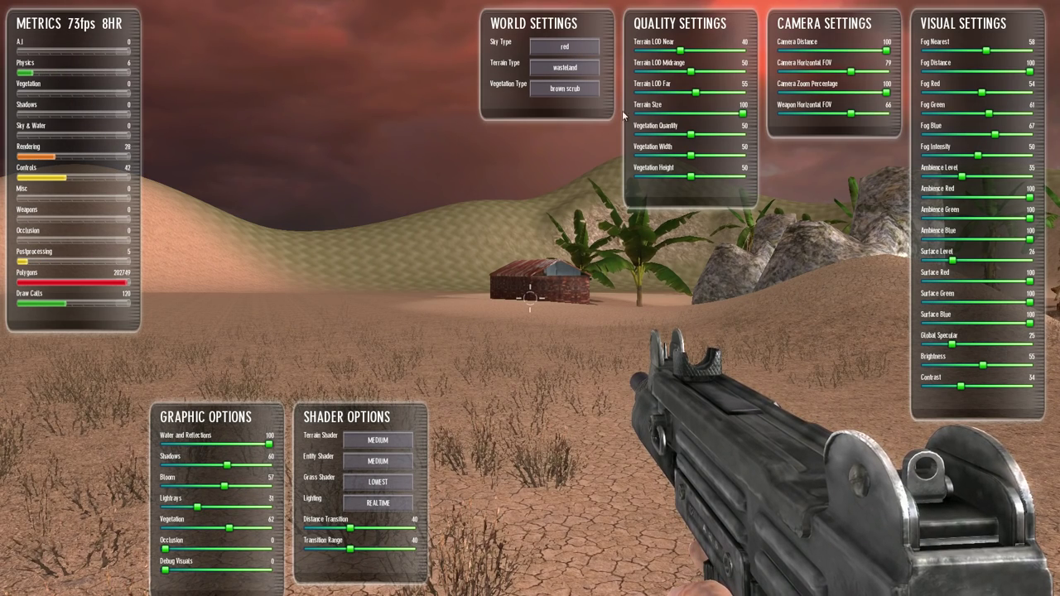
- Hide the settings overlay and walk around the test level to examine the pond, rocks, sheds and tents
key(d)
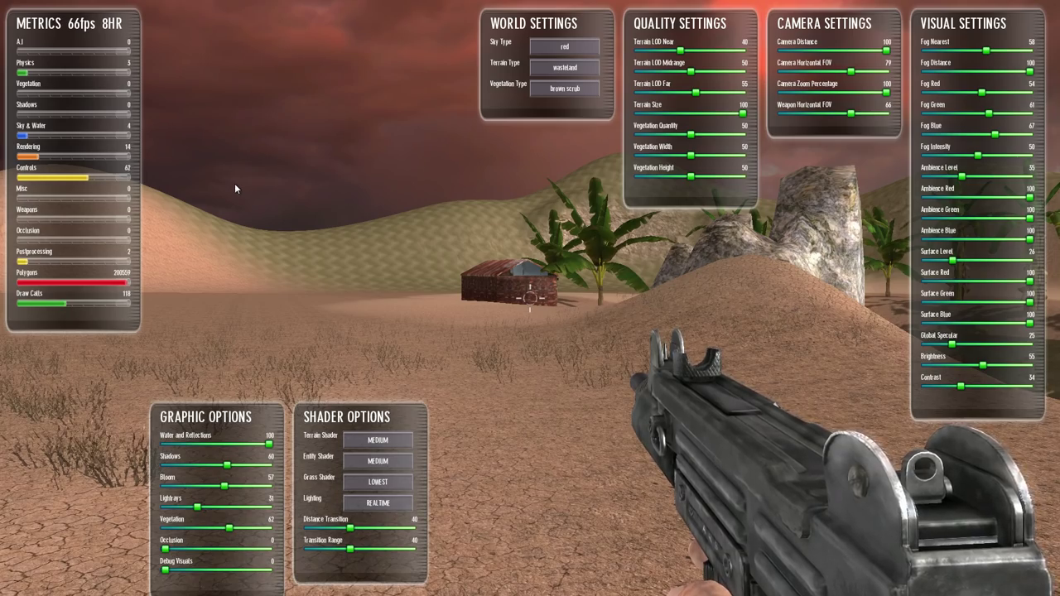
key(Tab)
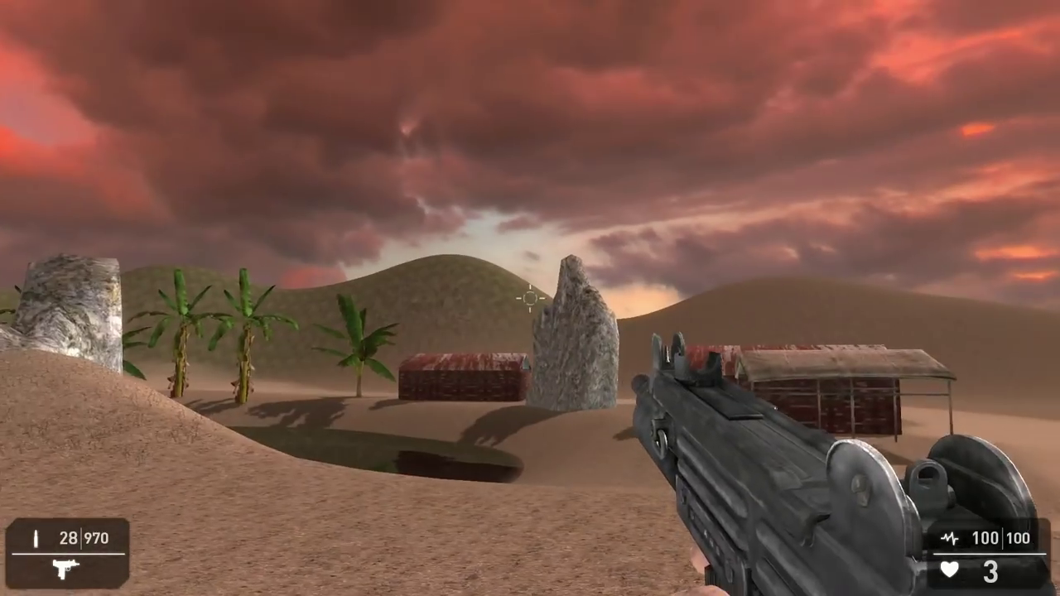
key(w)
key(w)
key(w)
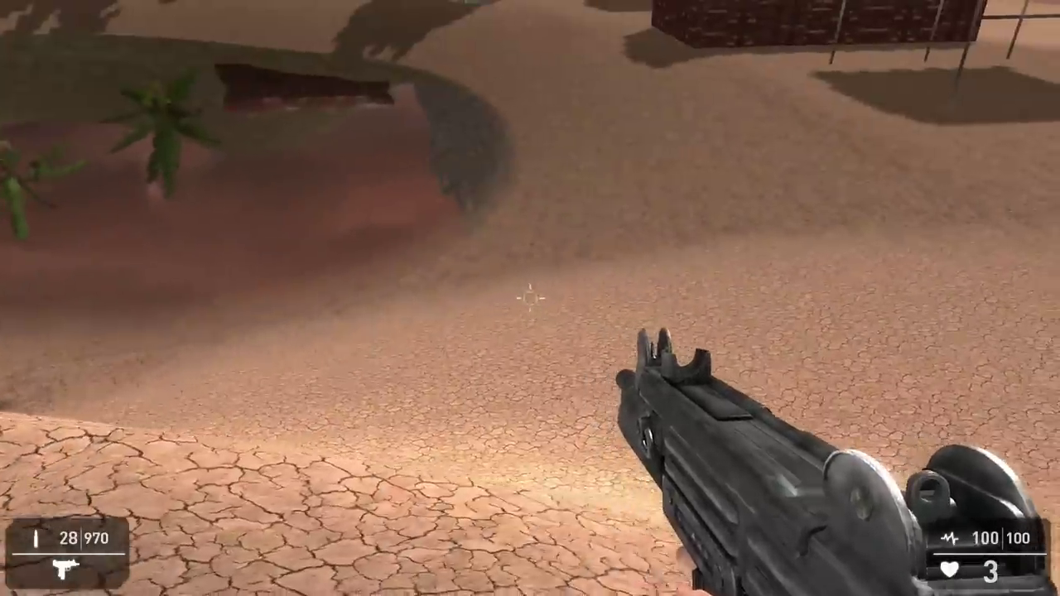
key(w)
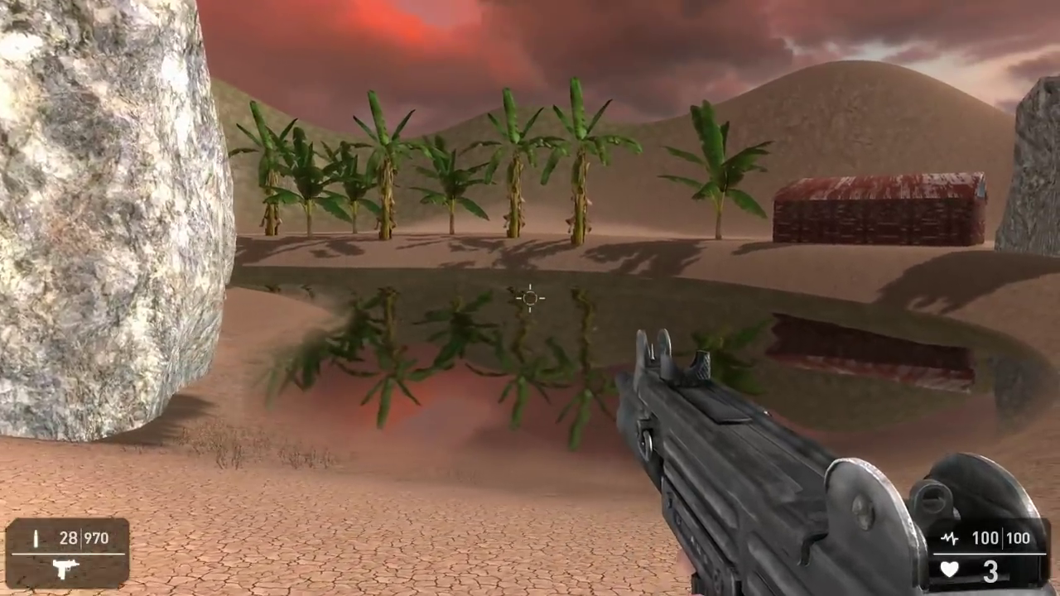
key(w)
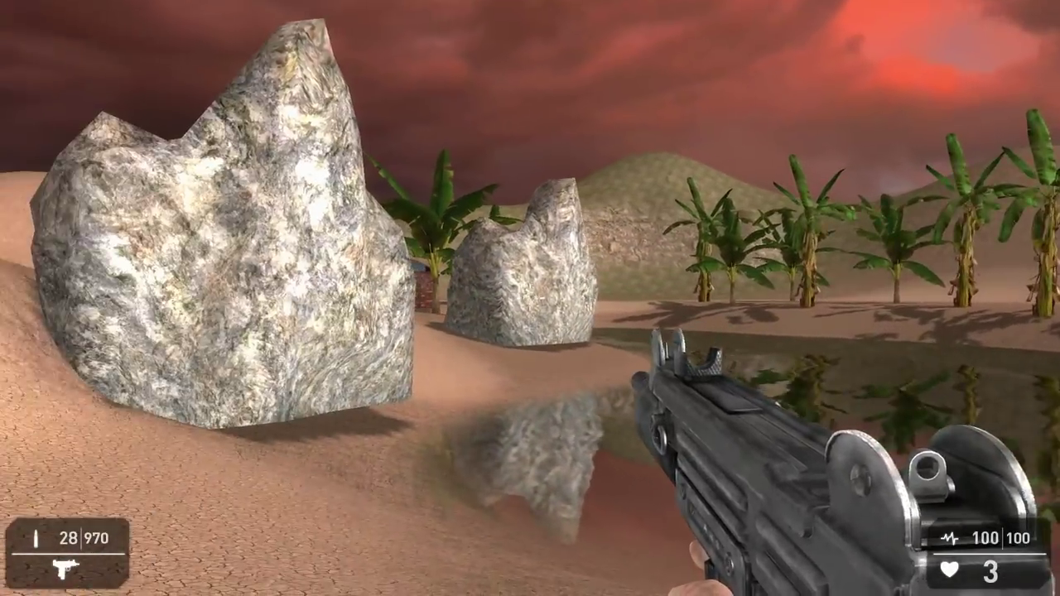
key(w)
key(w)
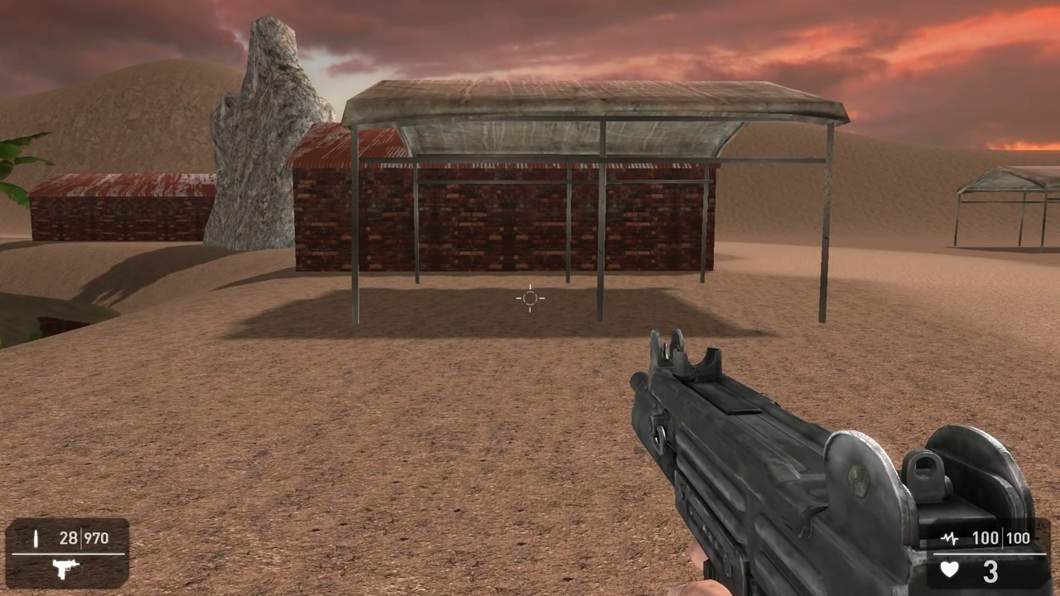
- Exit the test game and add the Uzi Guard (Defender) from the Characters category to the level's entity library
key(Escape)
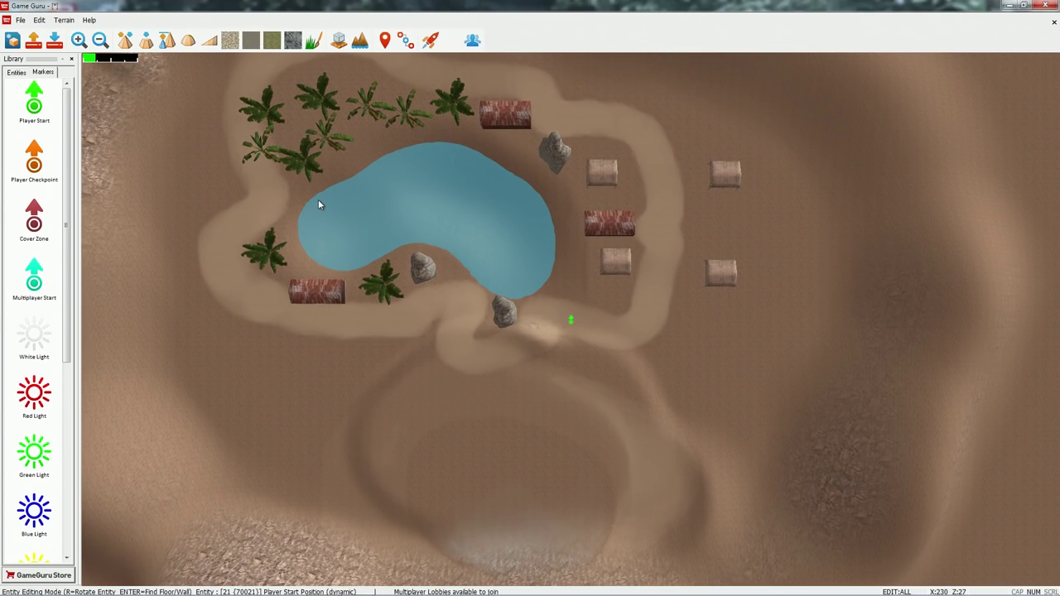
scroll(320, 199, up, 2)
key(a)
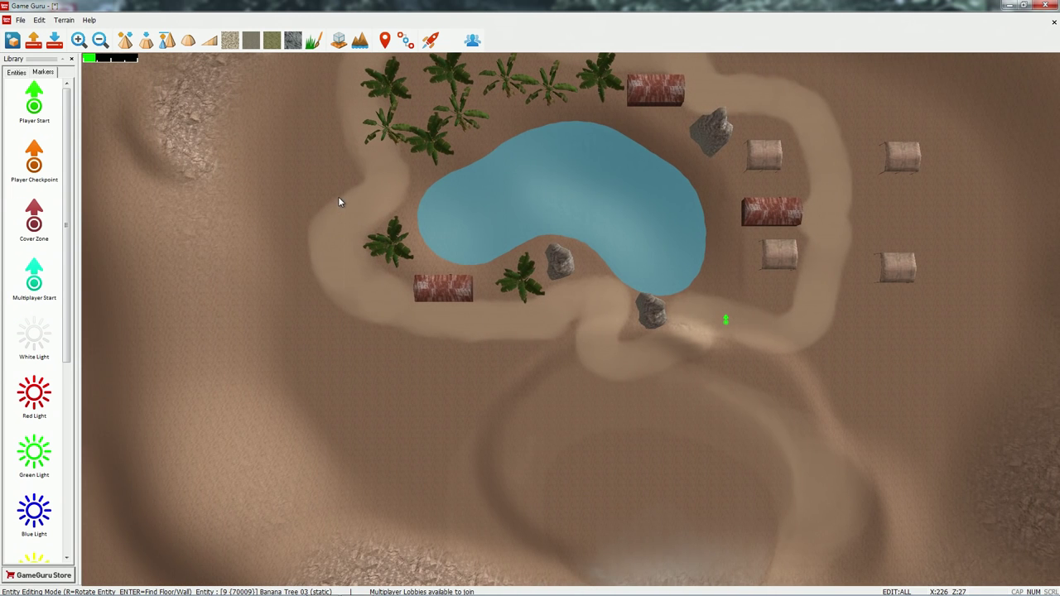
scroll(323, 207, down, 3)
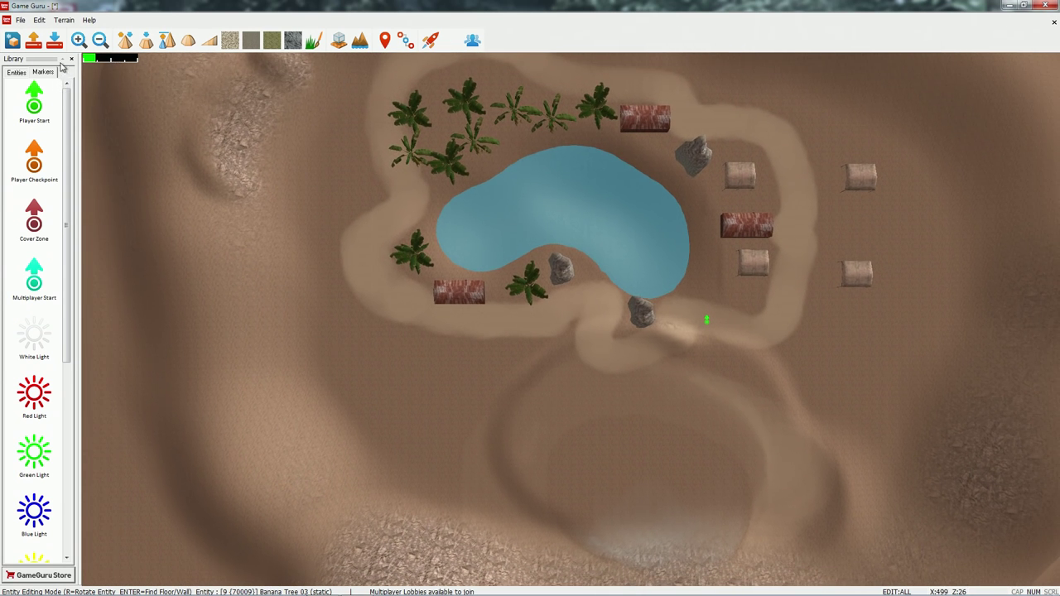
click(15, 73)
click(36, 103)
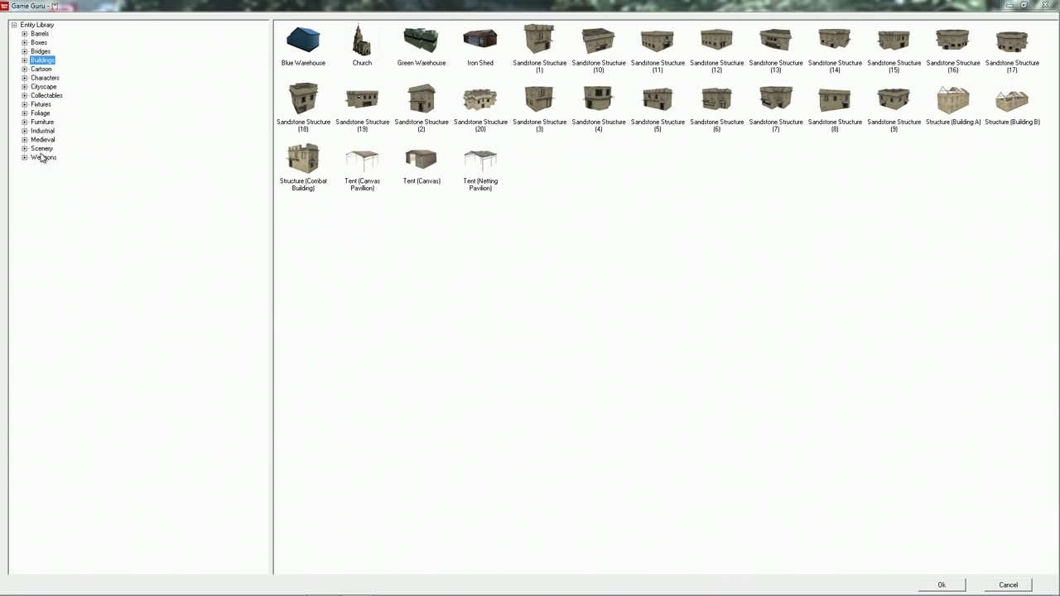
click(43, 78)
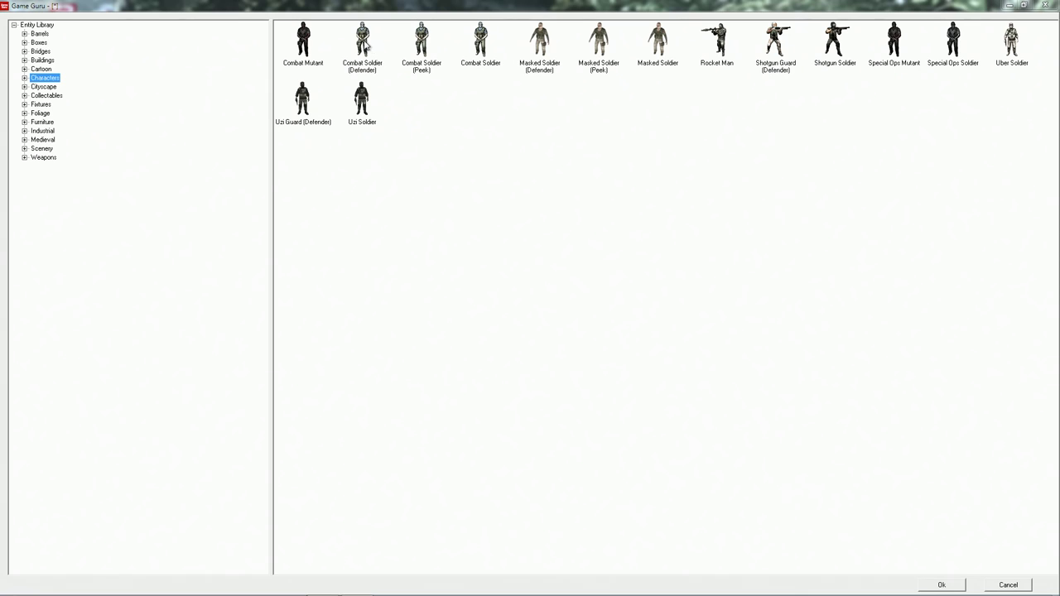
click(307, 98)
double_click(313, 103)
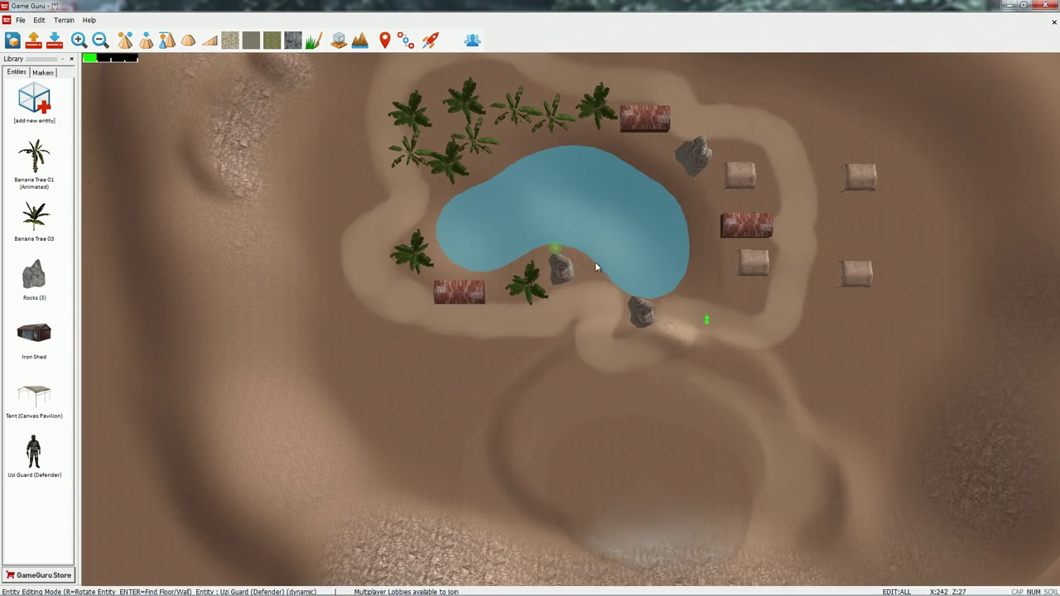
- Place Uzi Guard (Defender) characters around the pond, near the sheds and rocks
scroll(737, 202, up, 1)
key(w)
key(d)
scroll(600, 260, up, 2)
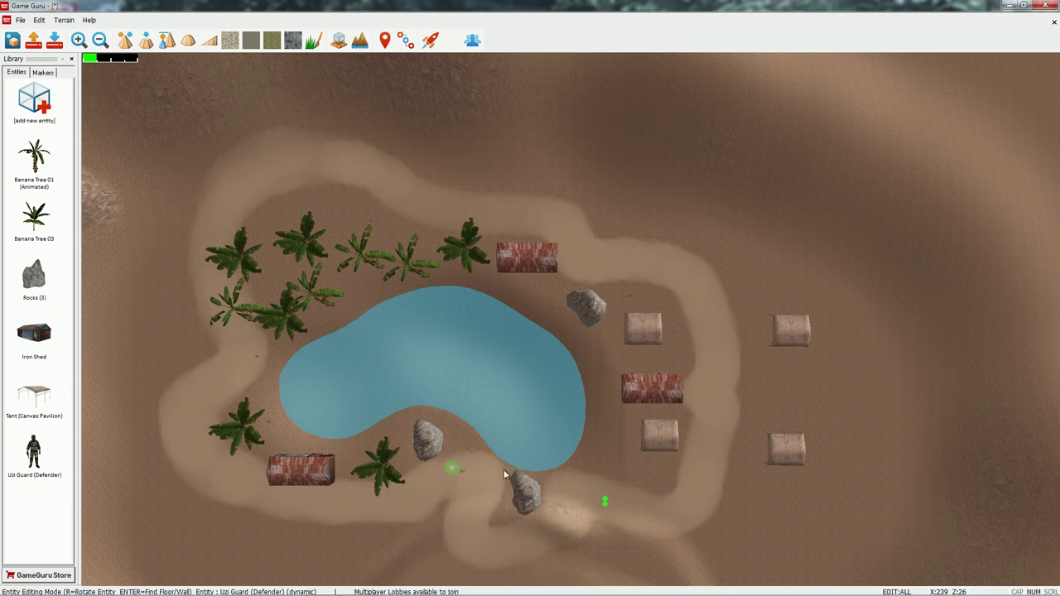
- Add the Combat Mutant from the Characters category to the entity library and place copies around the pond, palms and sheds
click(40, 103)
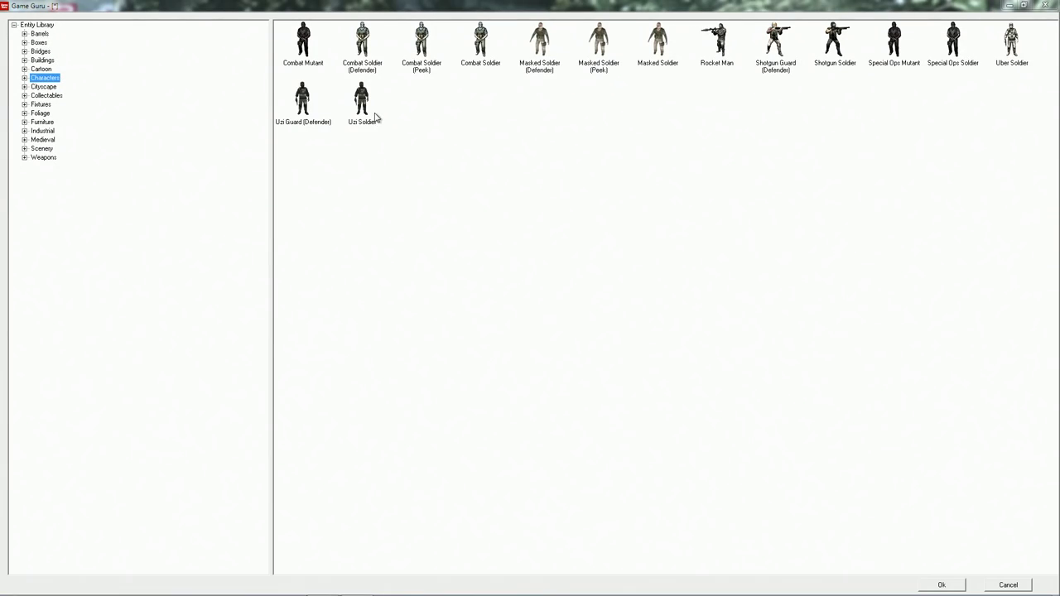
click(299, 48)
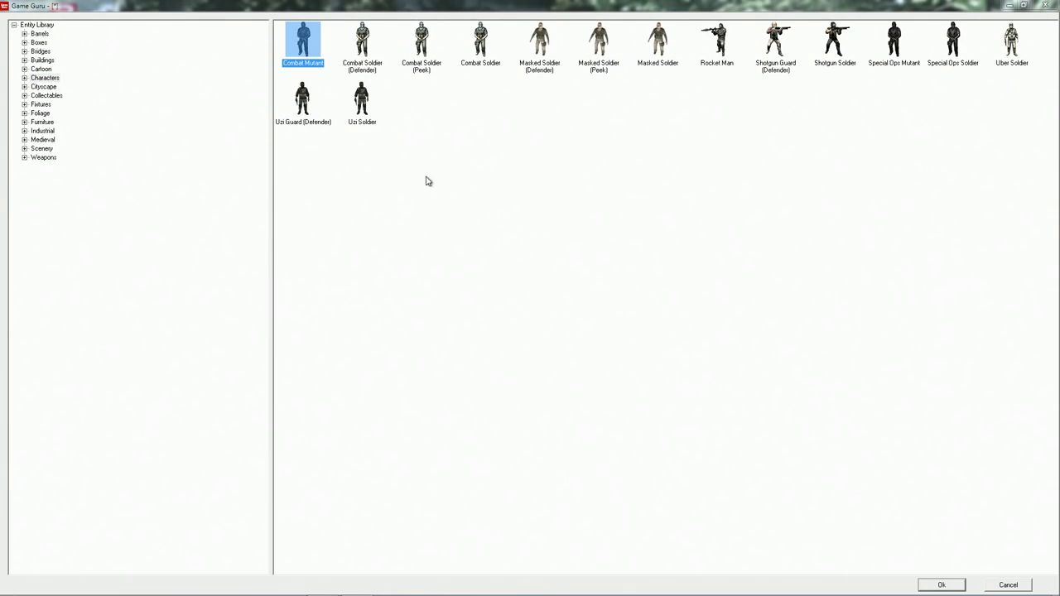
double_click(320, 51)
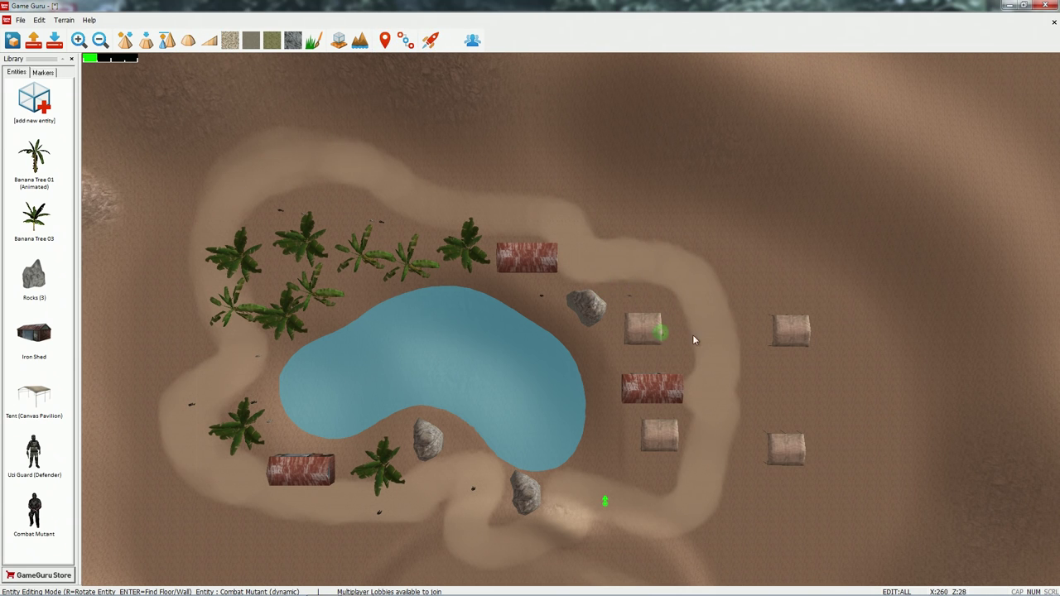
key(Right)
click(514, 514)
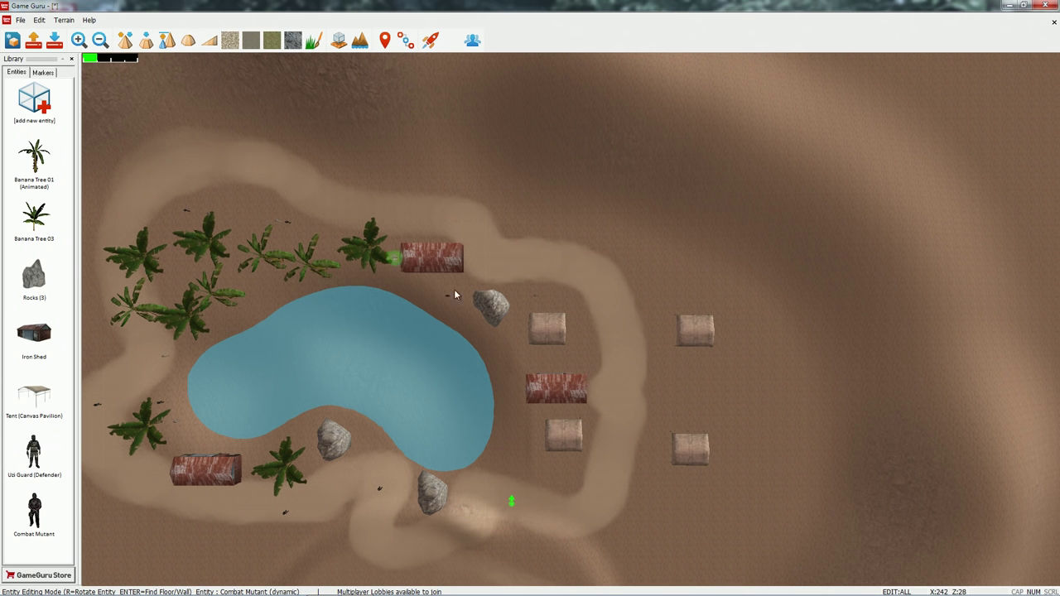
scroll(473, 306, up, 5)
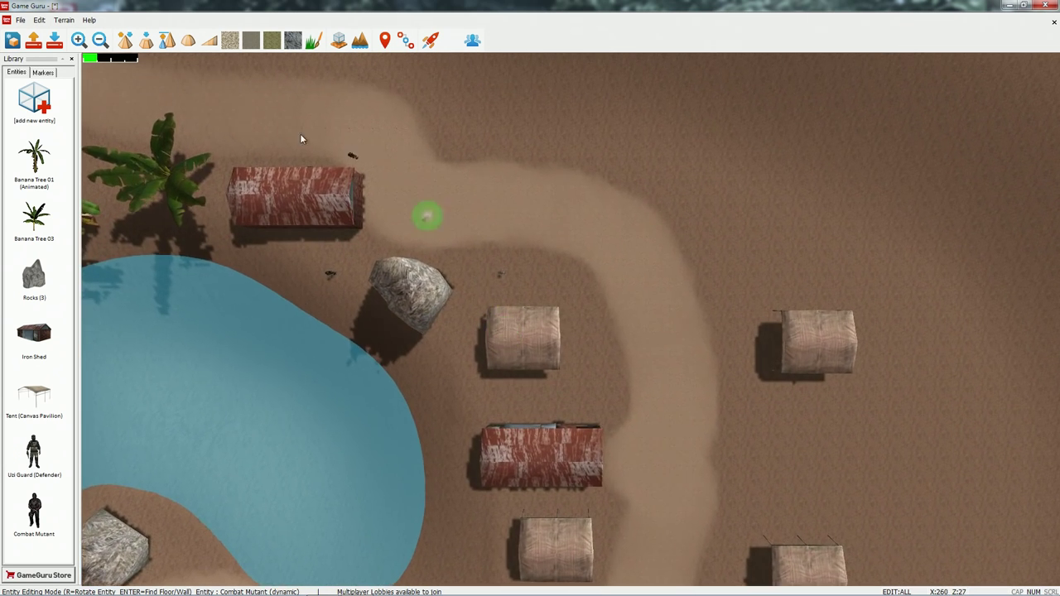
- Add the Uber Soldier from the Characters category to the entity library and place one on the path beyond the northern shed
click(34, 101)
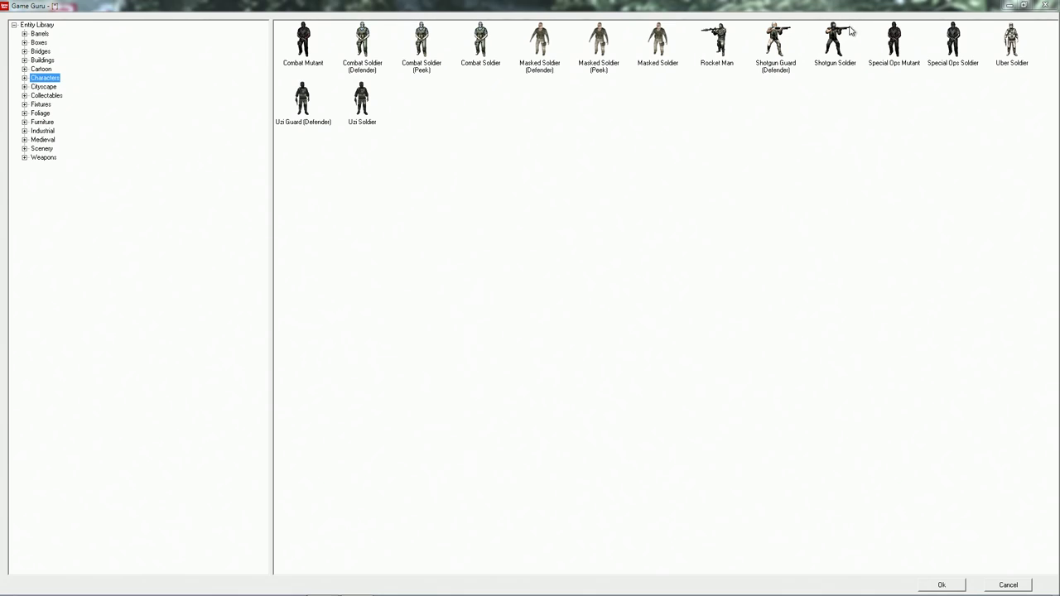
click(776, 43)
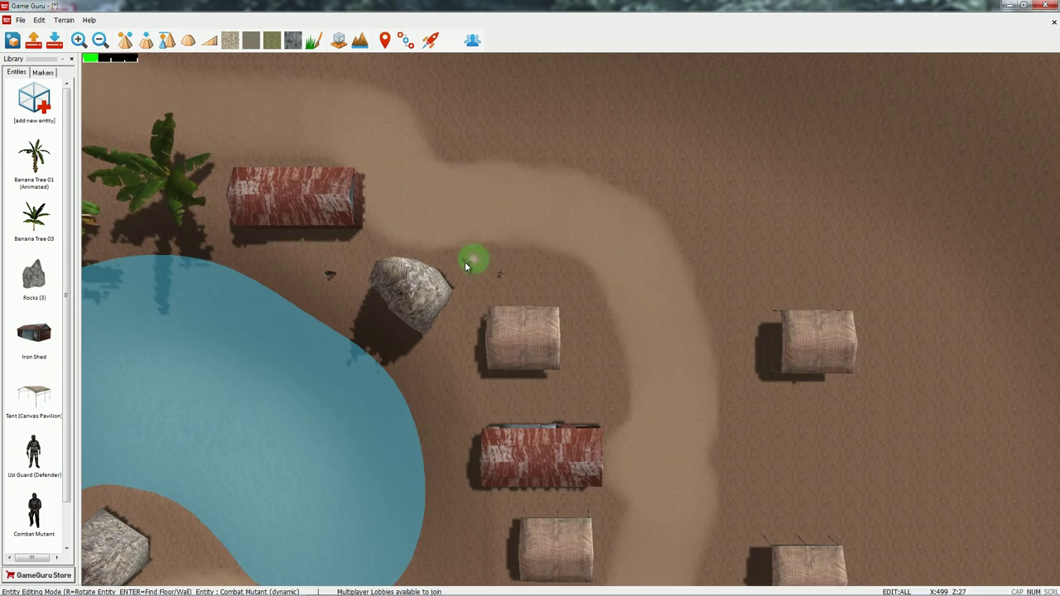
scroll(538, 229, up, 1)
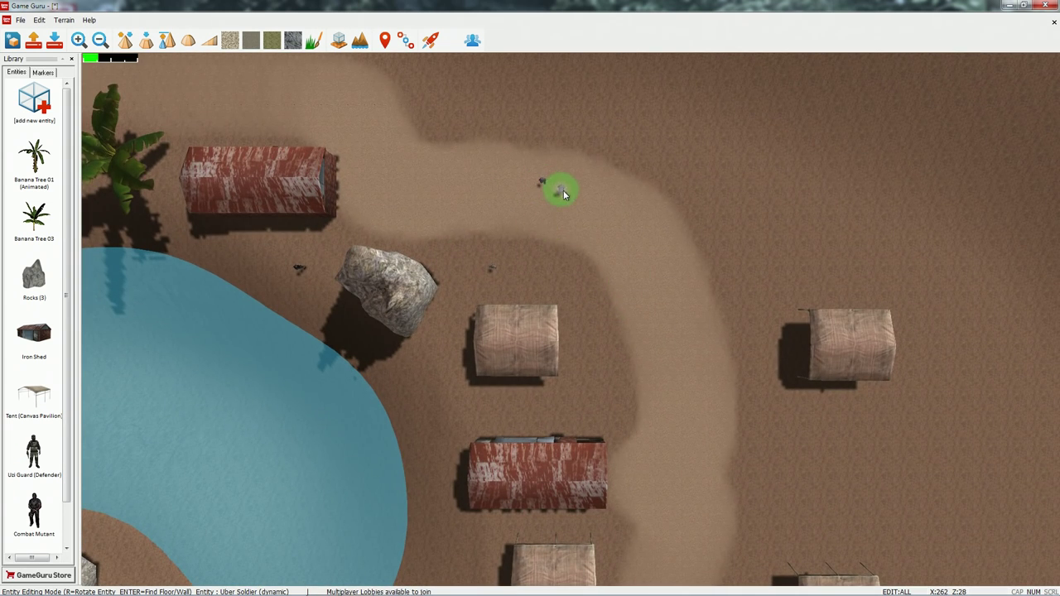
- Assign ai_cover.lua from the scriptbank as the Uber Soldier's main AI script and leave its properties
click(542, 182)
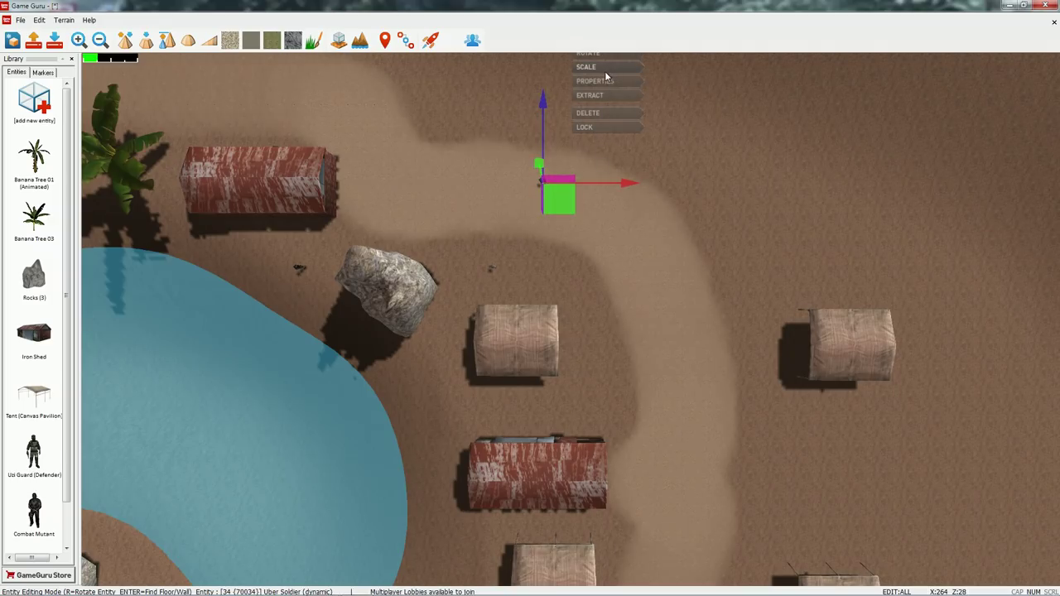
click(594, 81)
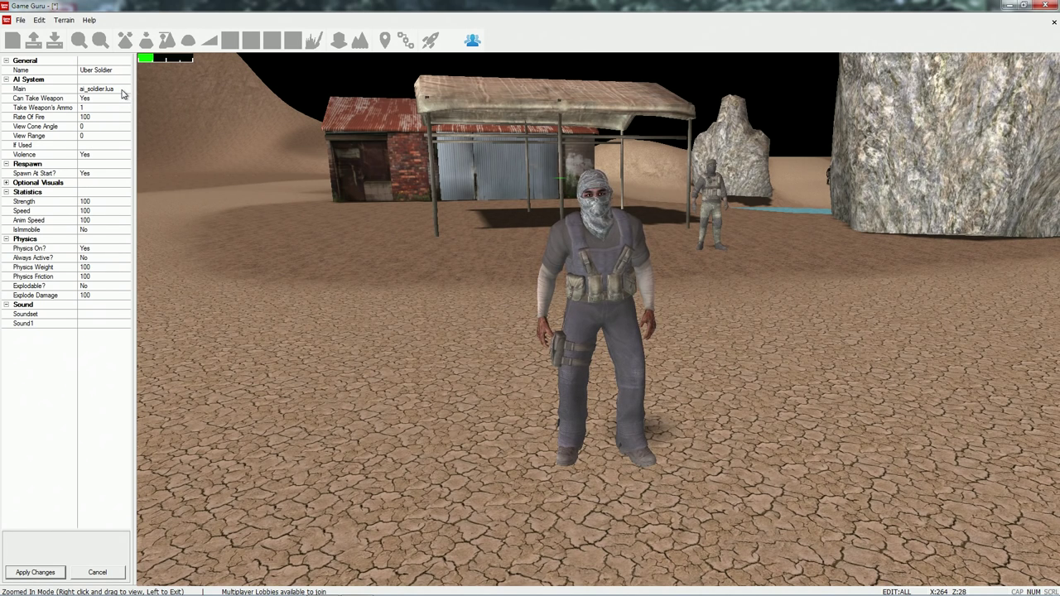
click(128, 90)
click(127, 91)
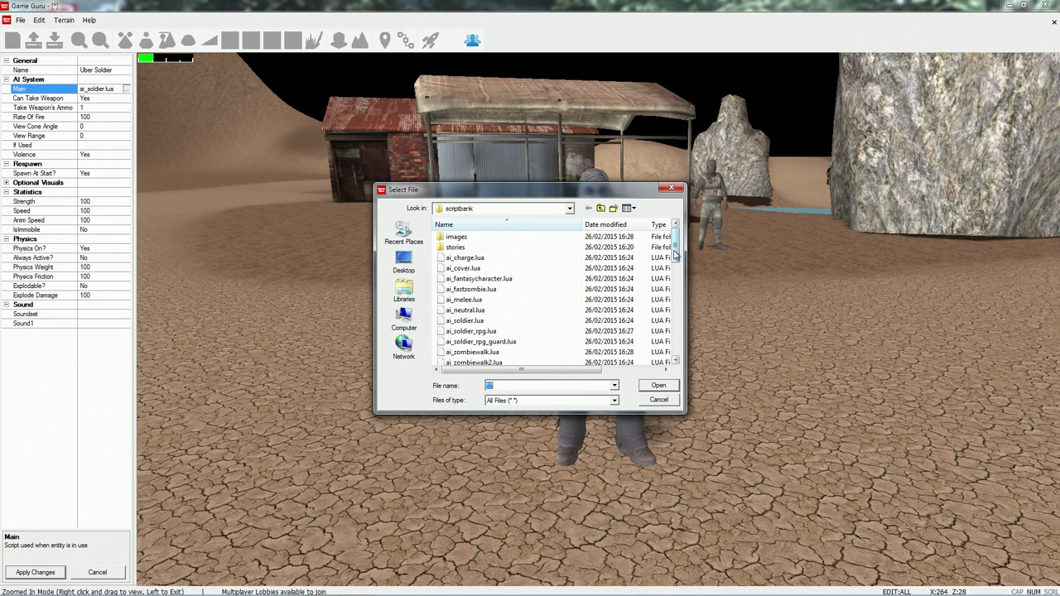
mouse_move(676, 252)
mouse_down()
mouse_move(679, 273)
mouse_move(678, 252)
mouse_up()
click(463, 268)
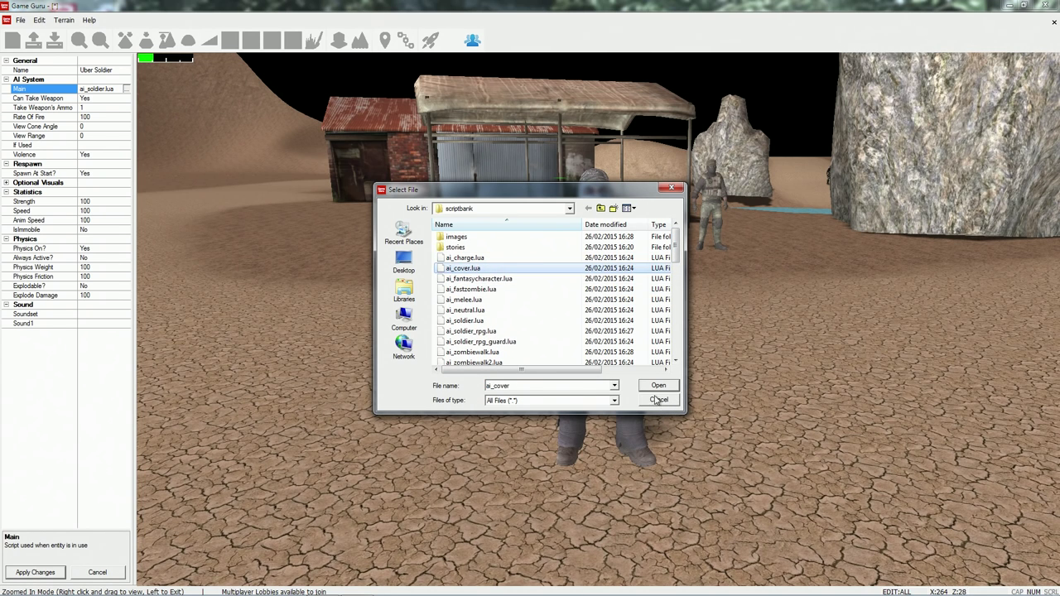
click(658, 387)
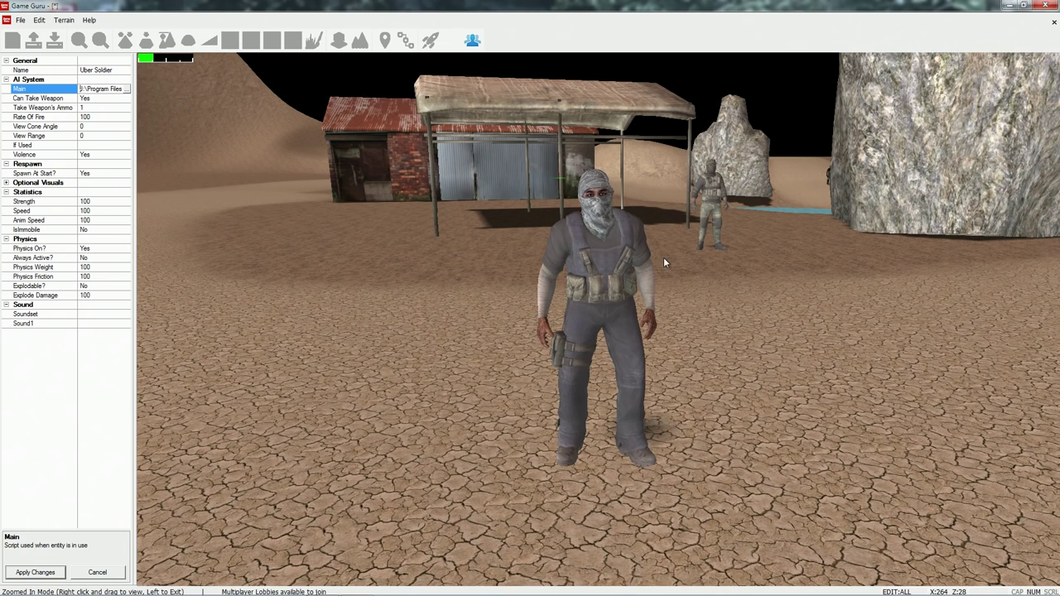
click(464, 337)
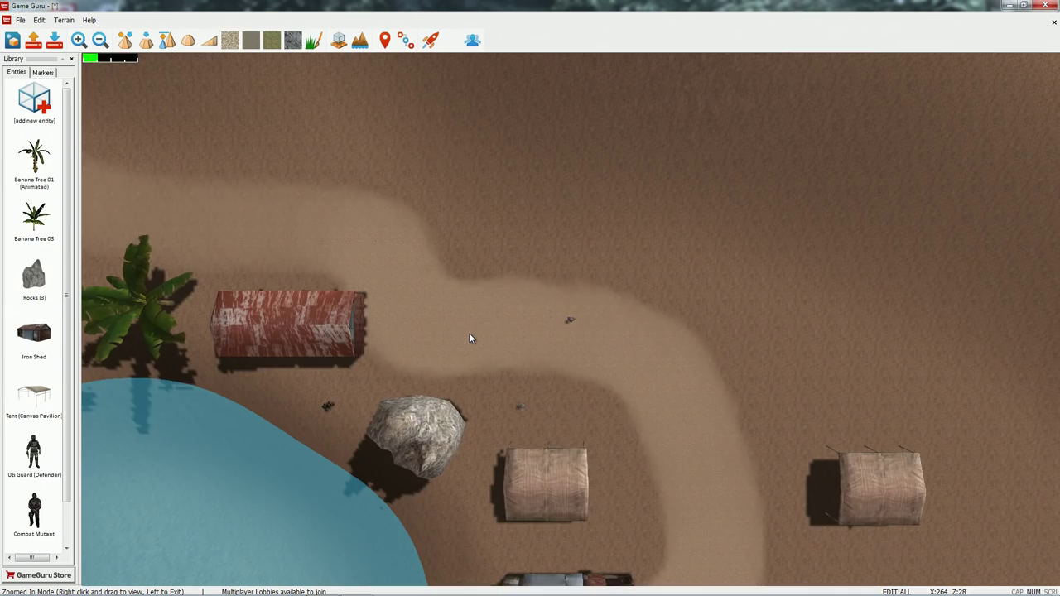
- Survey the level map from the tents and sheds, past the pond, to the player start marker
key(d)
key(s)
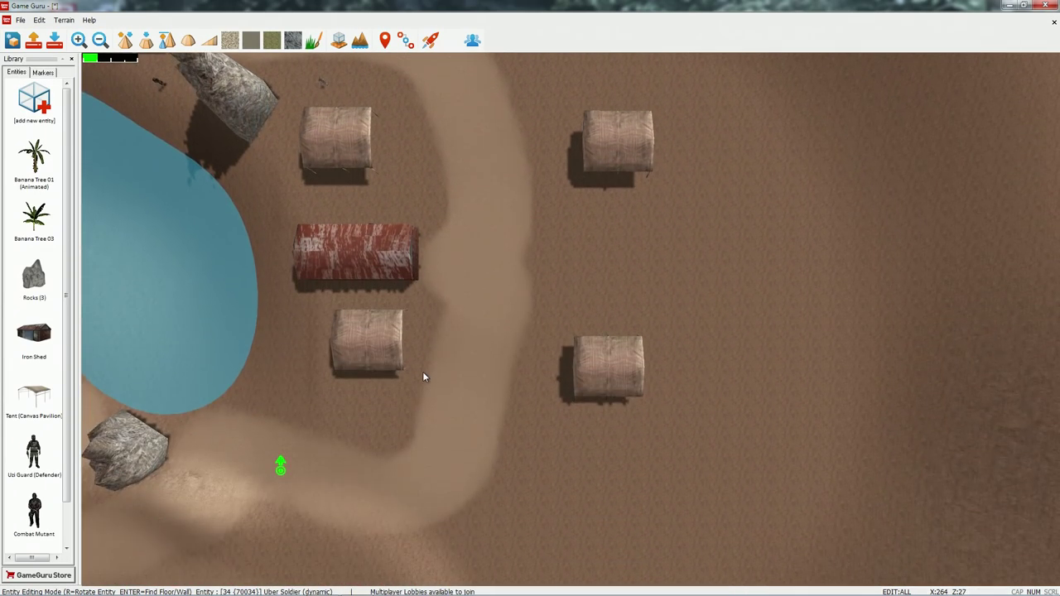
key(a)
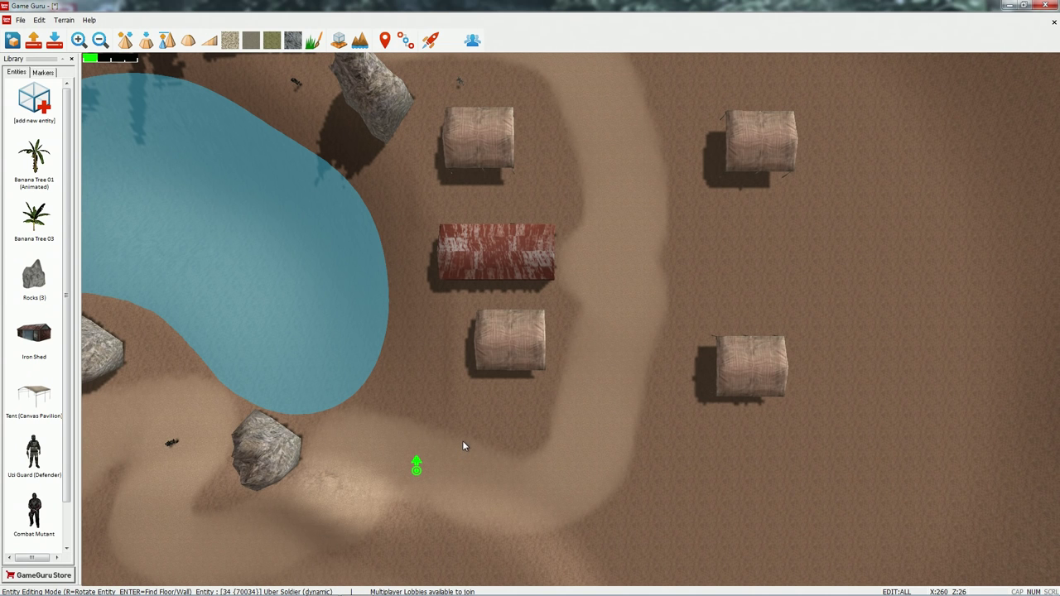
scroll(323, 355, down, 2)
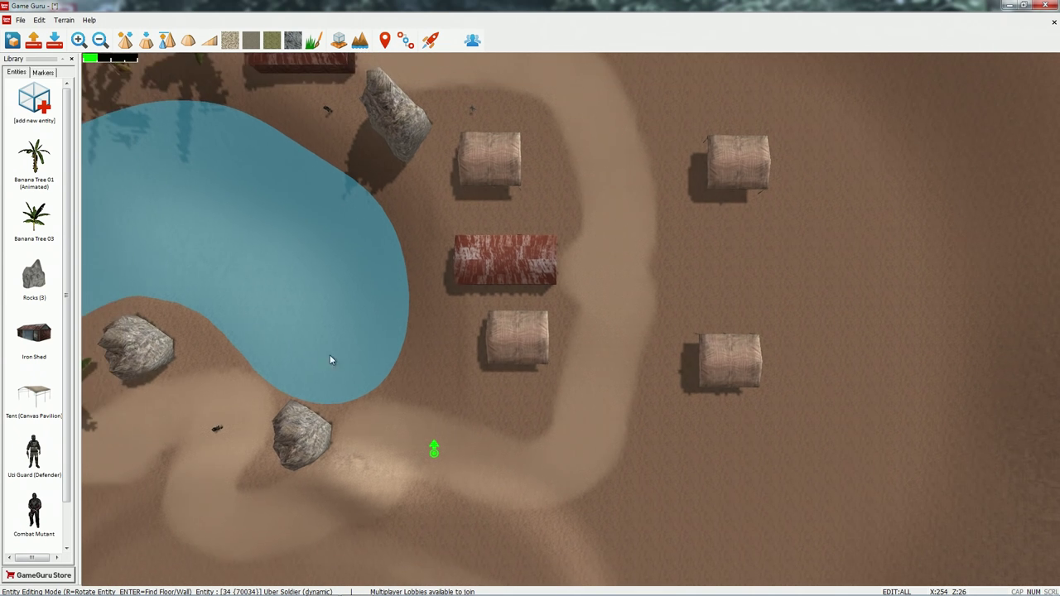
key(a)
key(d)
key(a)
key(w)
key(s)
key(d)
key(s)
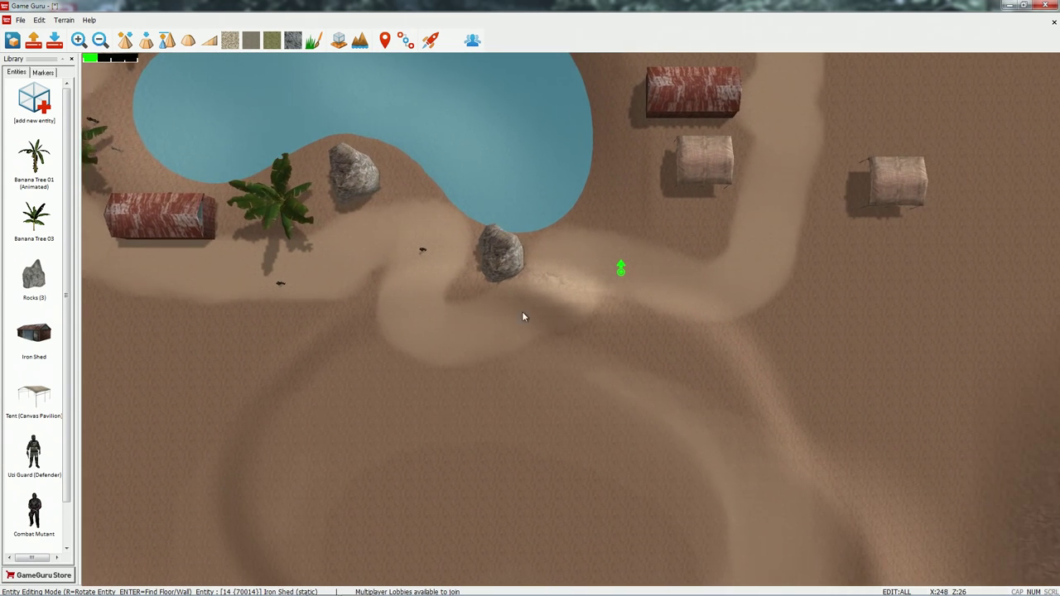
key(w)
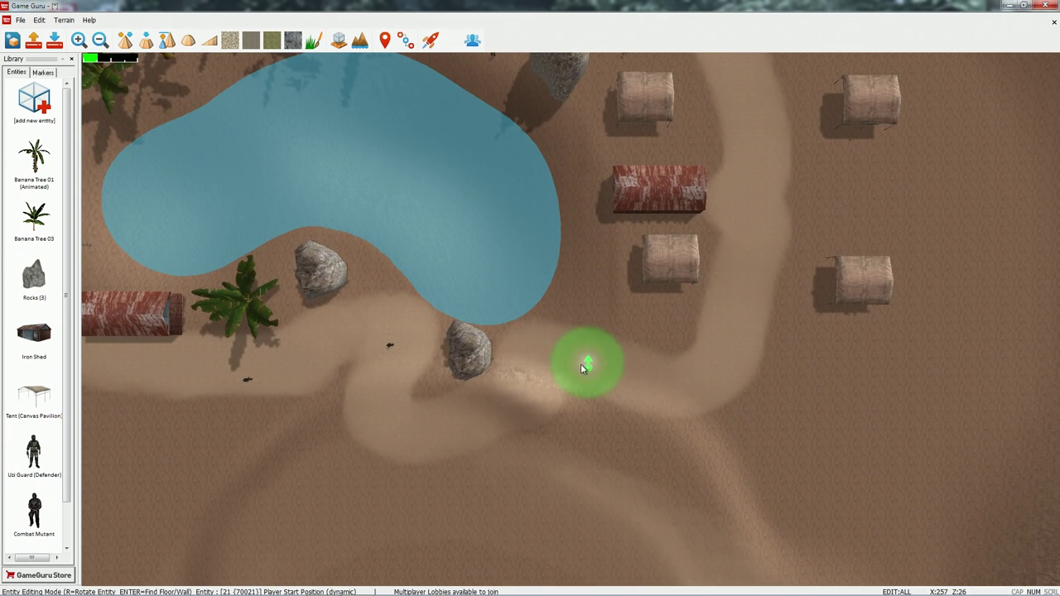
key(Right)
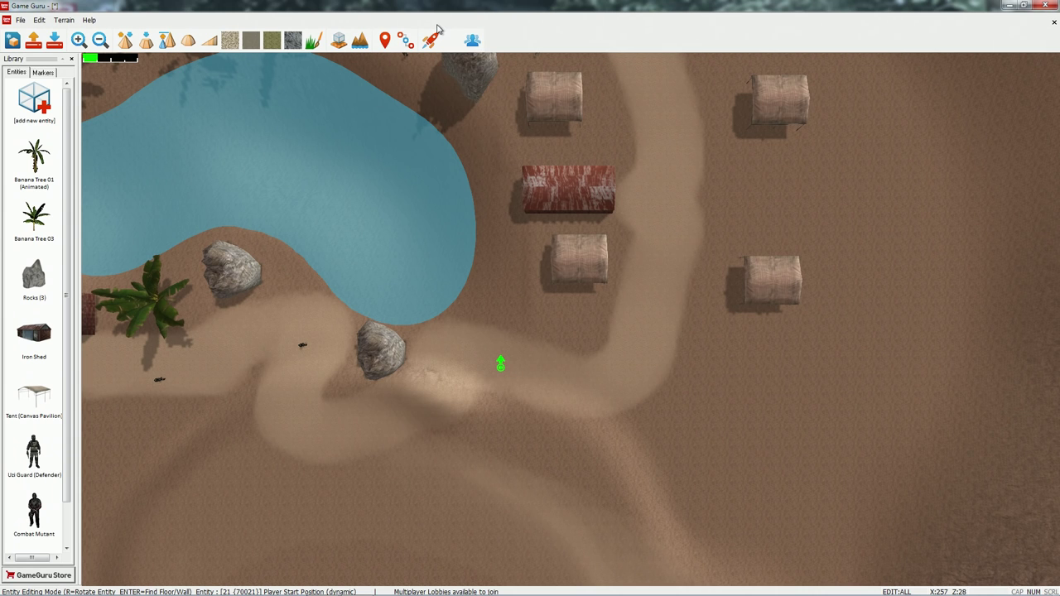
- Launch the test game, advance along the pond and fire at the enemy near the far shed
click(431, 39)
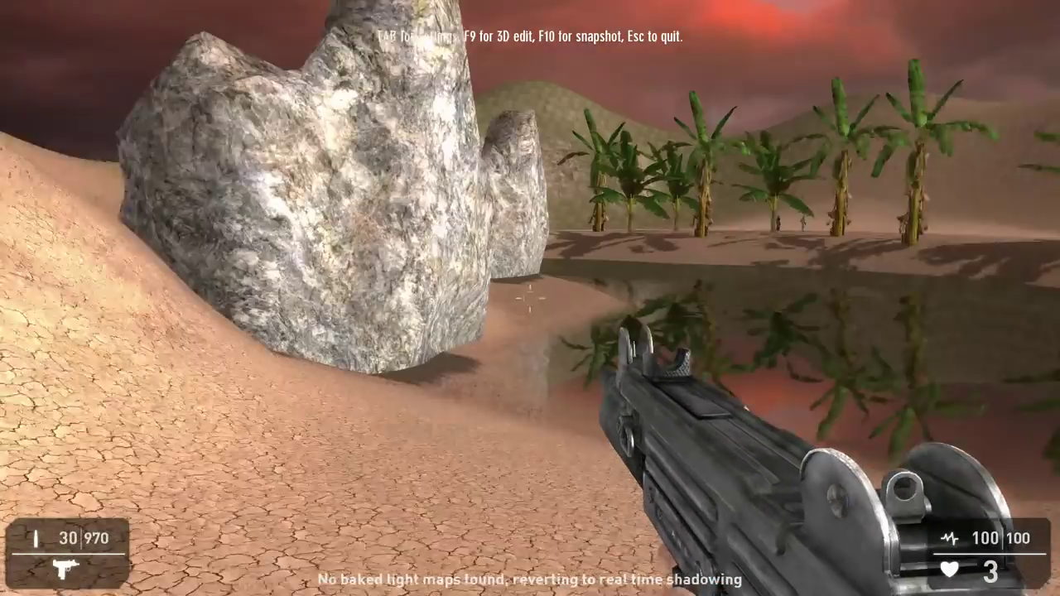
key(w)
key(w)
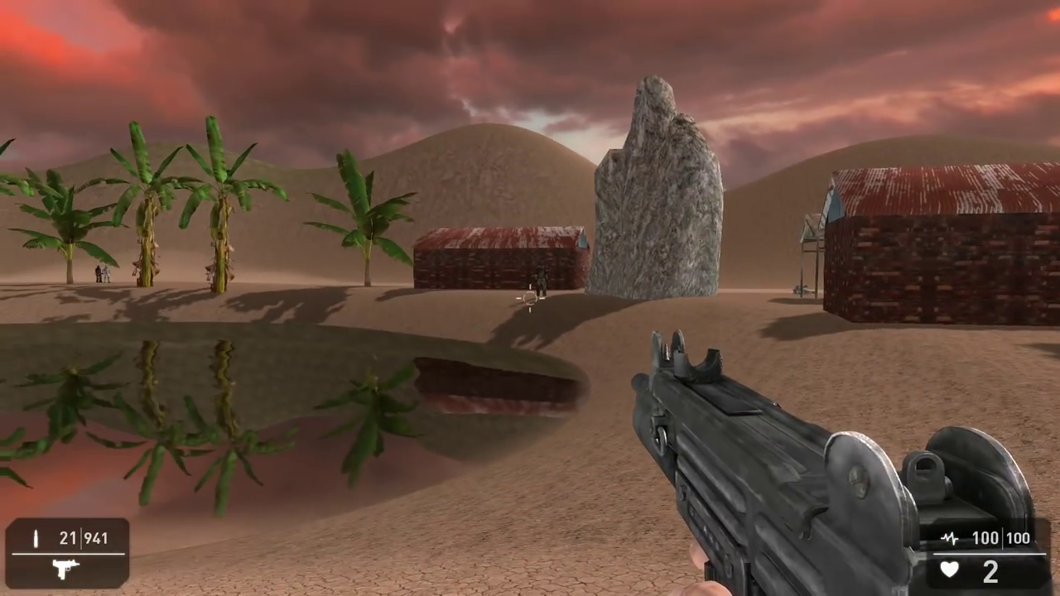
right_click(530, 298)
right_click(530, 298)
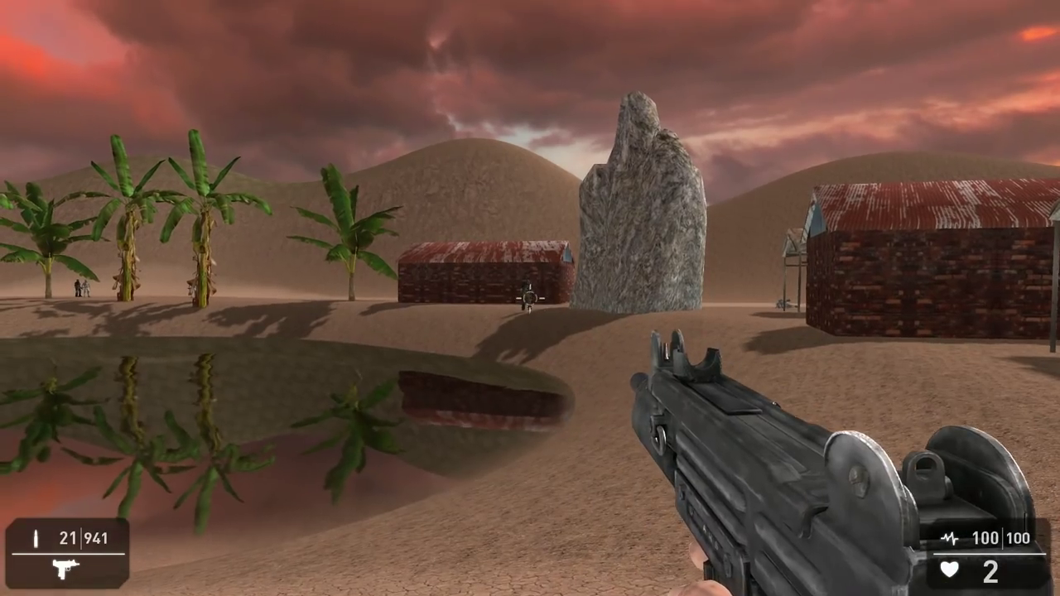
click(530, 298)
click(529, 298)
click(530, 298)
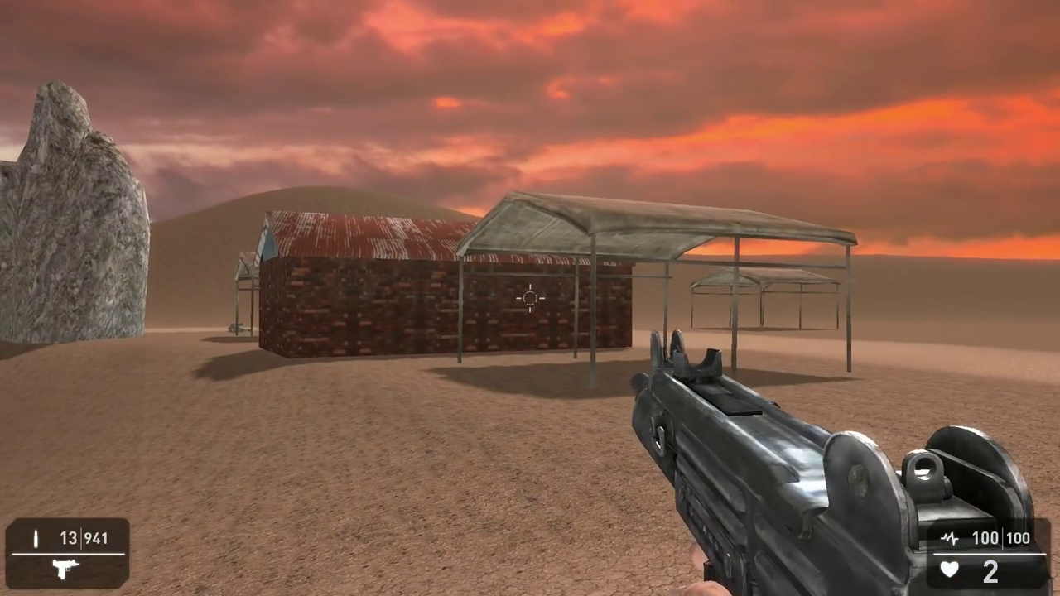
- Walk past the tents and around the brick shed in the test game, and quit back to the editor
key(w)
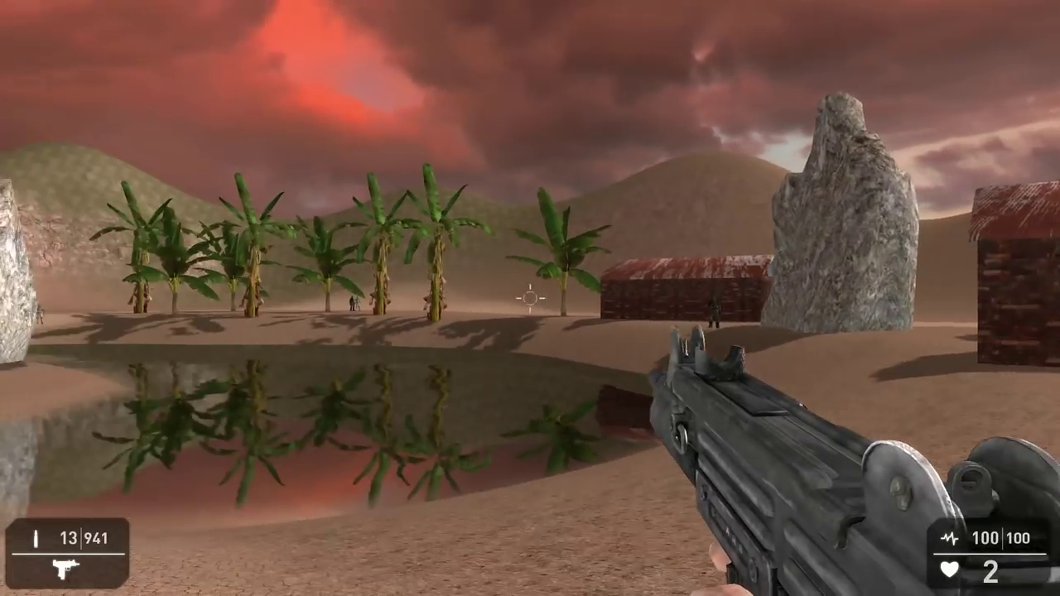
key(d)
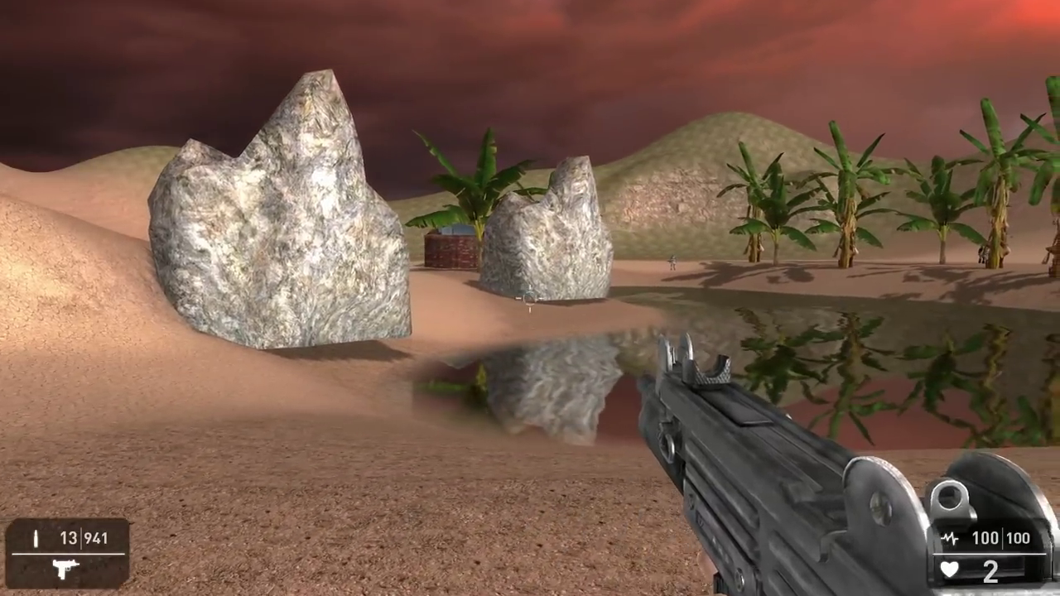
key(w)
key(w)
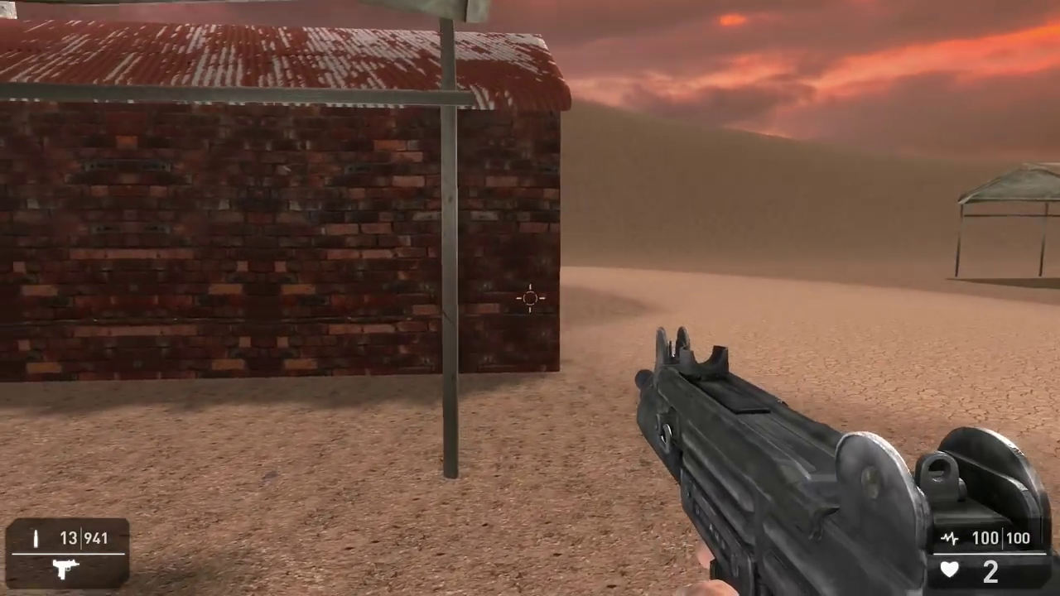
key(w)
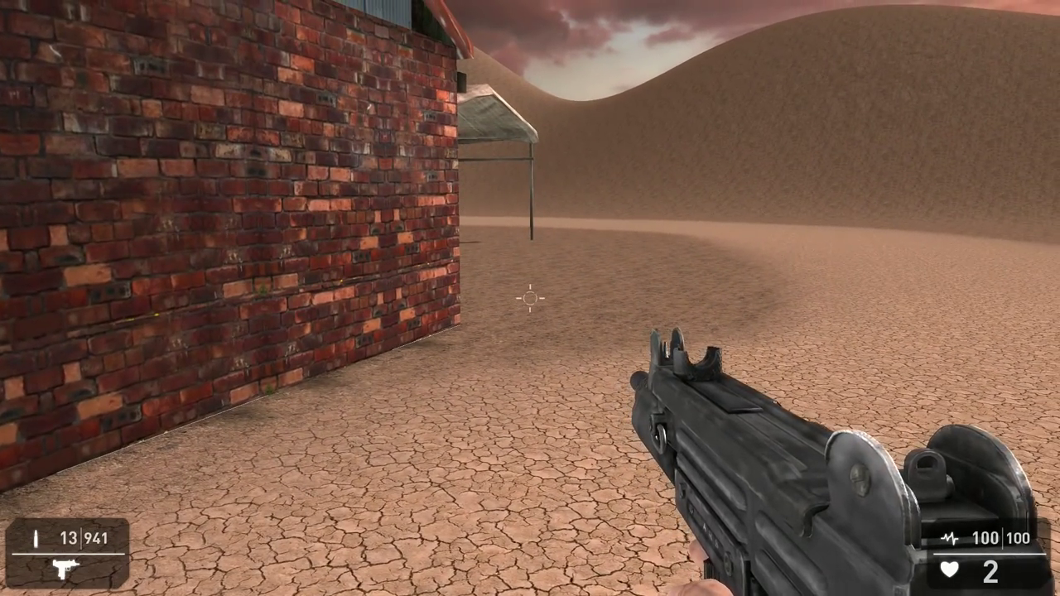
key(Escape)
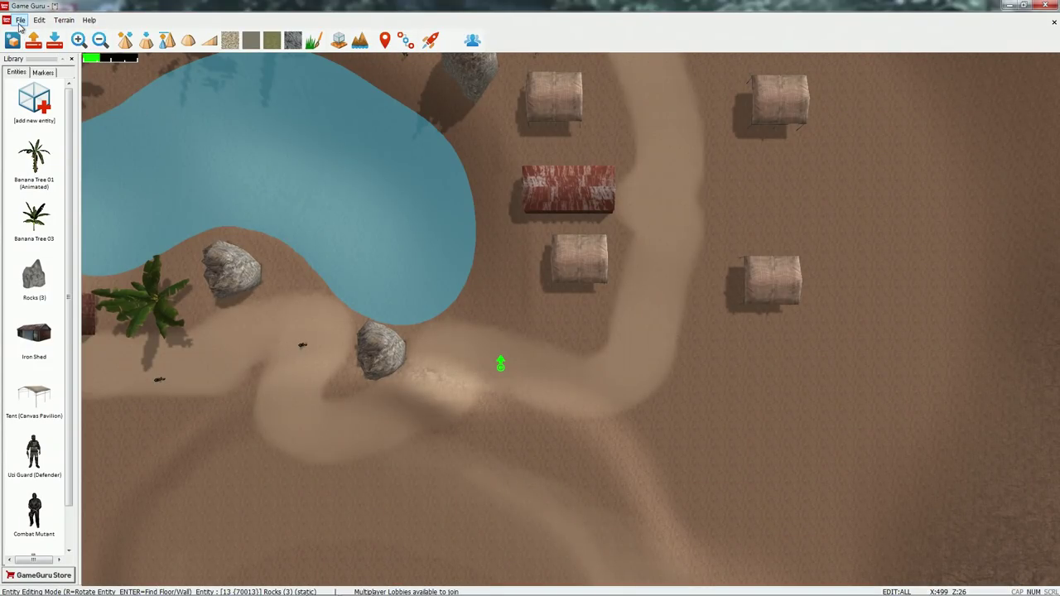
- Open the recent level my village.fpm
click(39, 20)
mouse_move(20, 20)
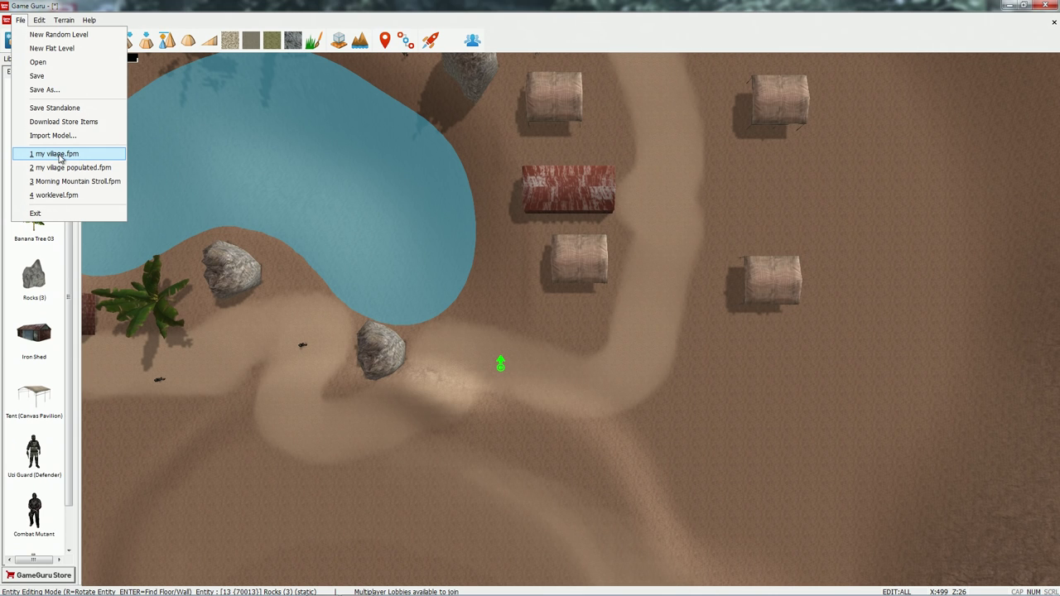
click(59, 158)
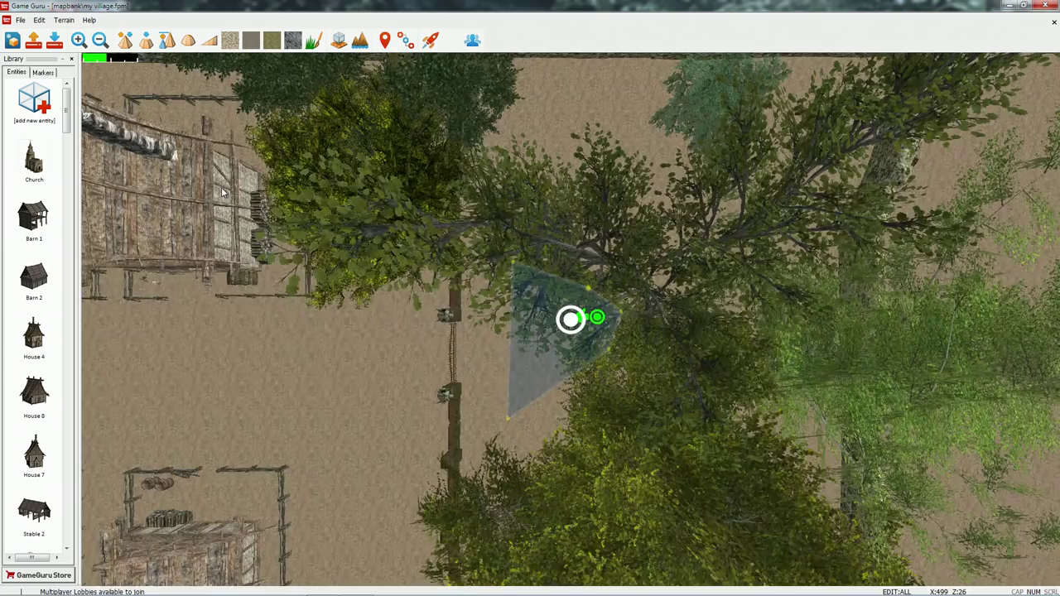
- Examine the village map from the entrance gate to the church grounds, market stalls, house rows and walled crypt
key(Down)
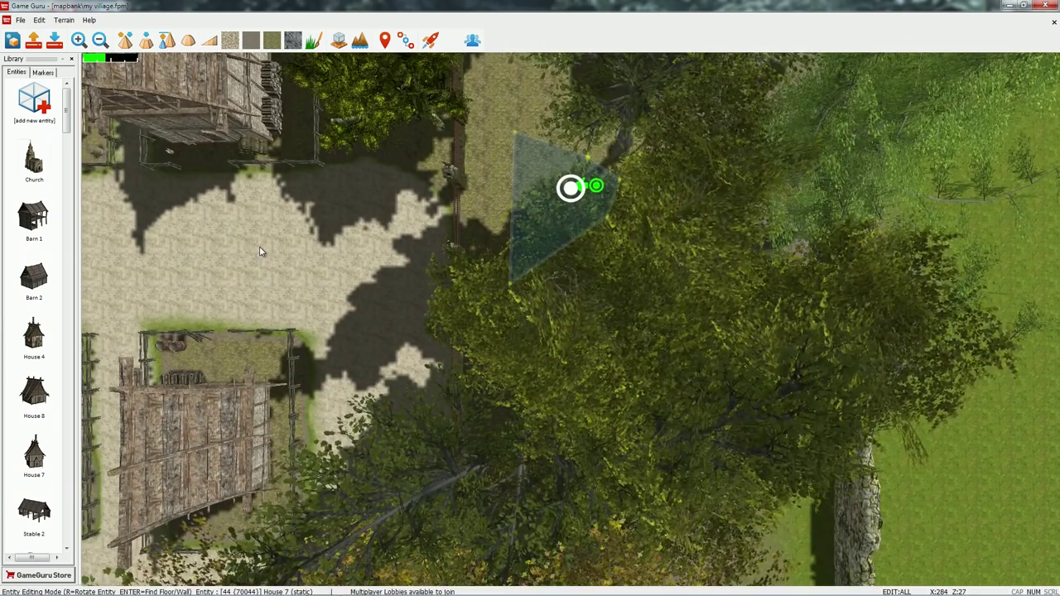
key(Left)
scroll(248, 234, down, 5)
key(Left)
key(Left)
key(Up)
key(Left)
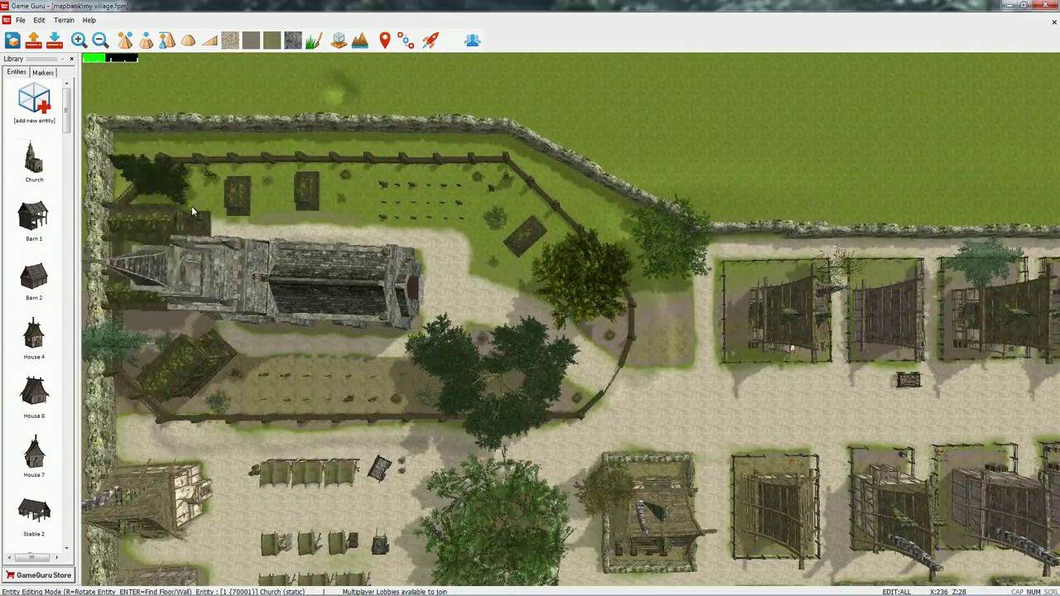
key(Down)
key(Up)
key(Down)
key(Right)
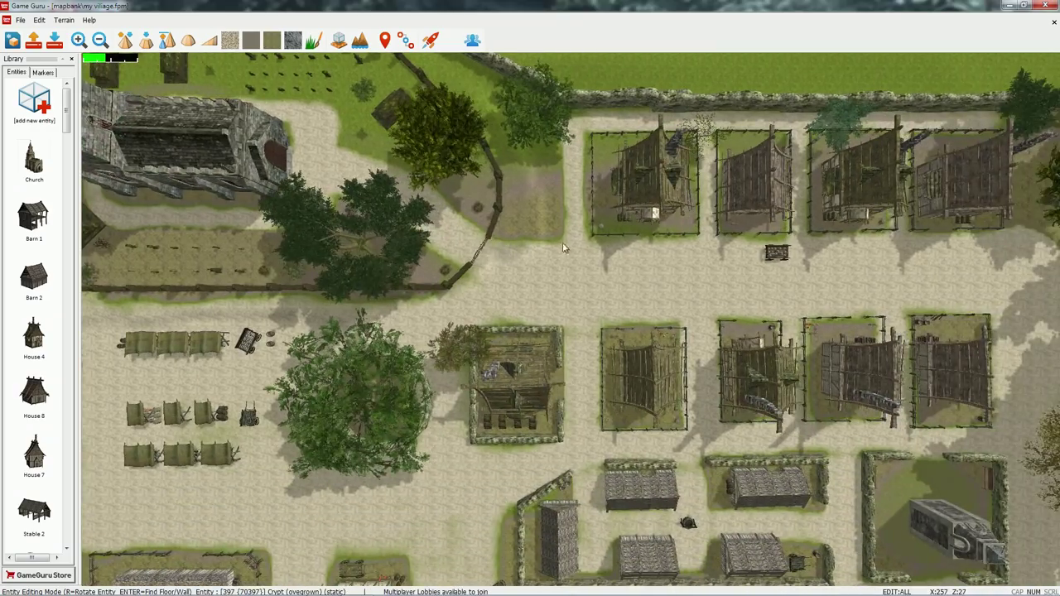
key(Right)
key(Down)
key(Right)
key(Down)
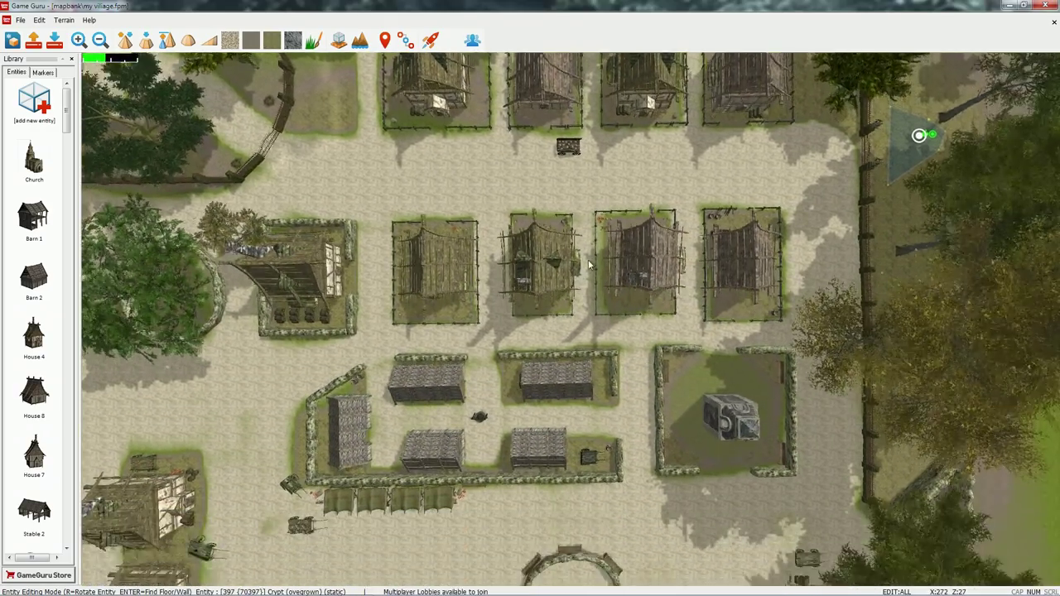
- Examine the village map around the circular walled statue, the southern house row and the fenced barns
key(Down)
key(Right)
key(Left)
scroll(536, 253, up, 4)
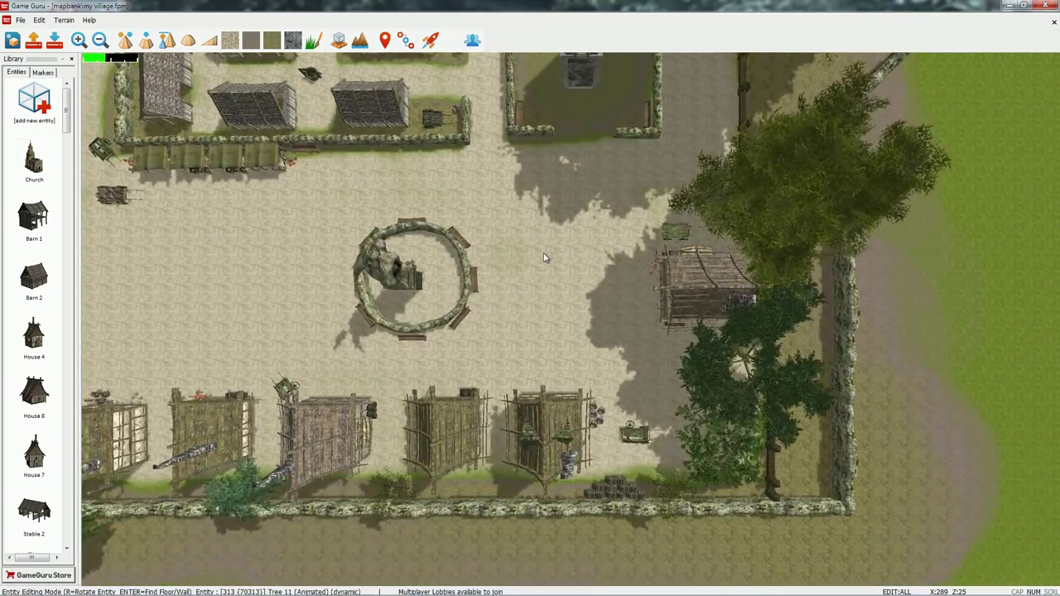
key(Left)
key(Left)
key(Up)
key(Down)
key(Left)
key(Up)
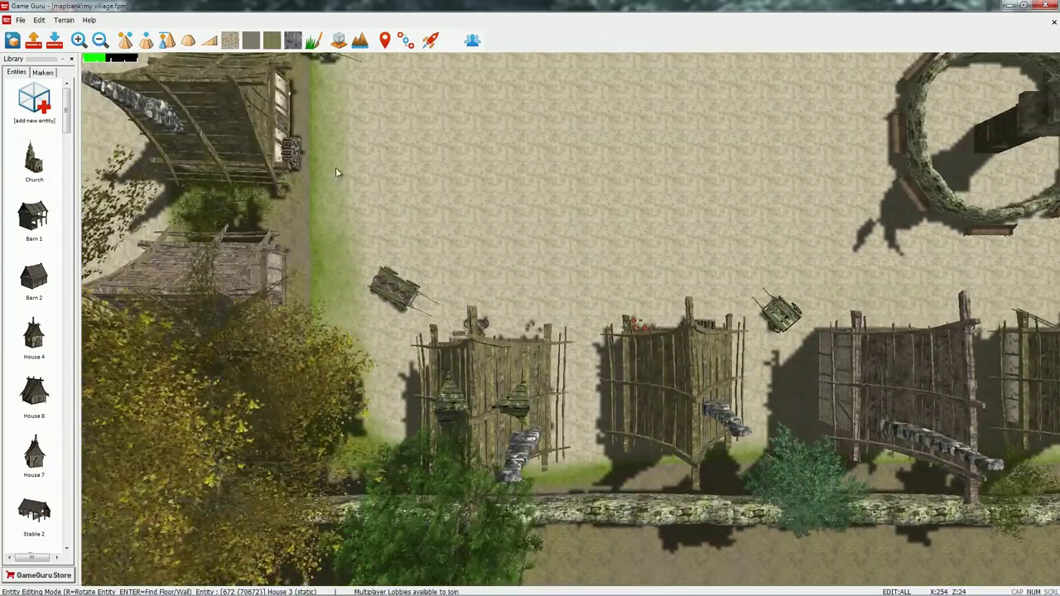
key(Left)
key(Up)
key(Left)
key(Down)
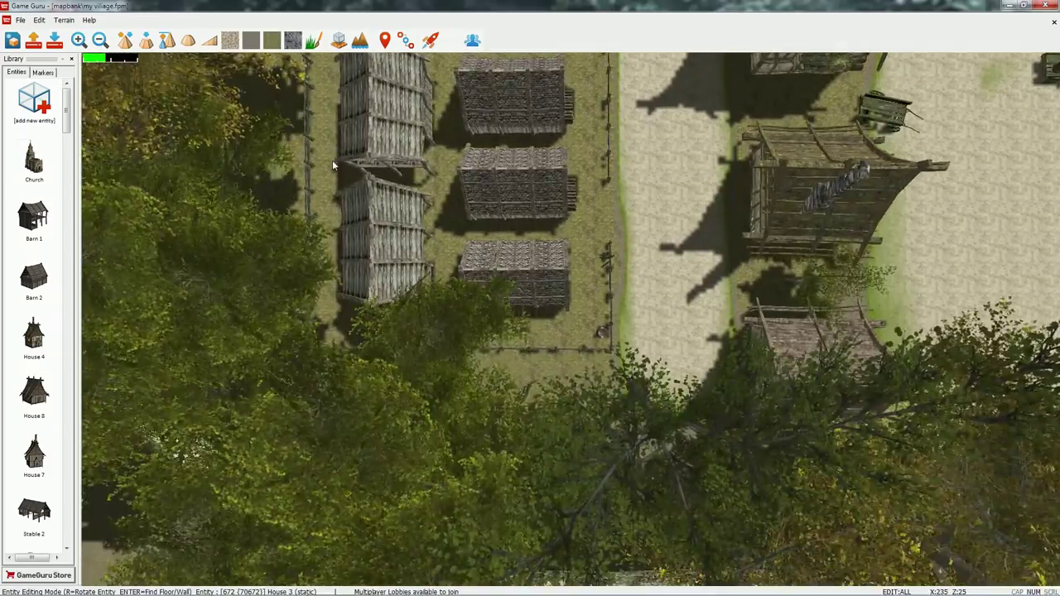
key(Up)
scroll(332, 166, down, 1)
key(Left)
key(Up)
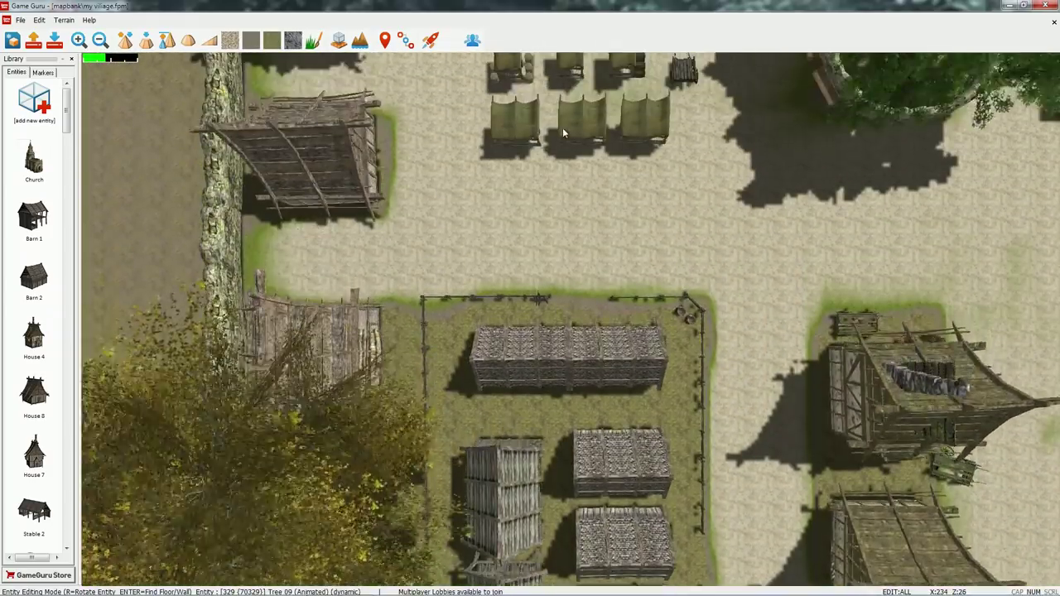
- Inspect the market stalls up close, including the carts, barrels and goods placed around them
key(Up)
scroll(572, 286, up, 4)
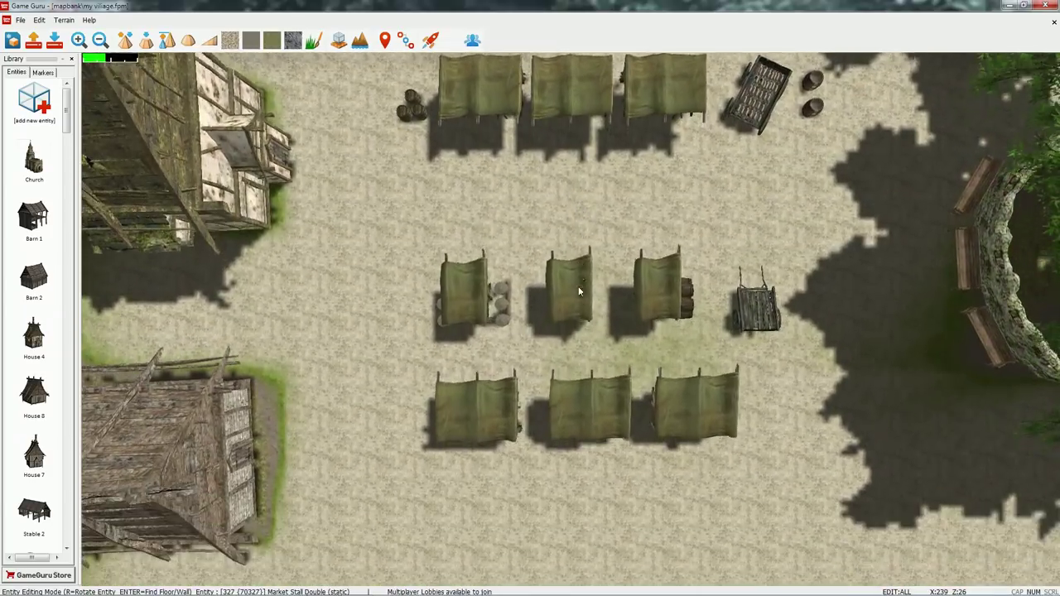
key(Right)
scroll(542, 143, up, 5)
key(Up)
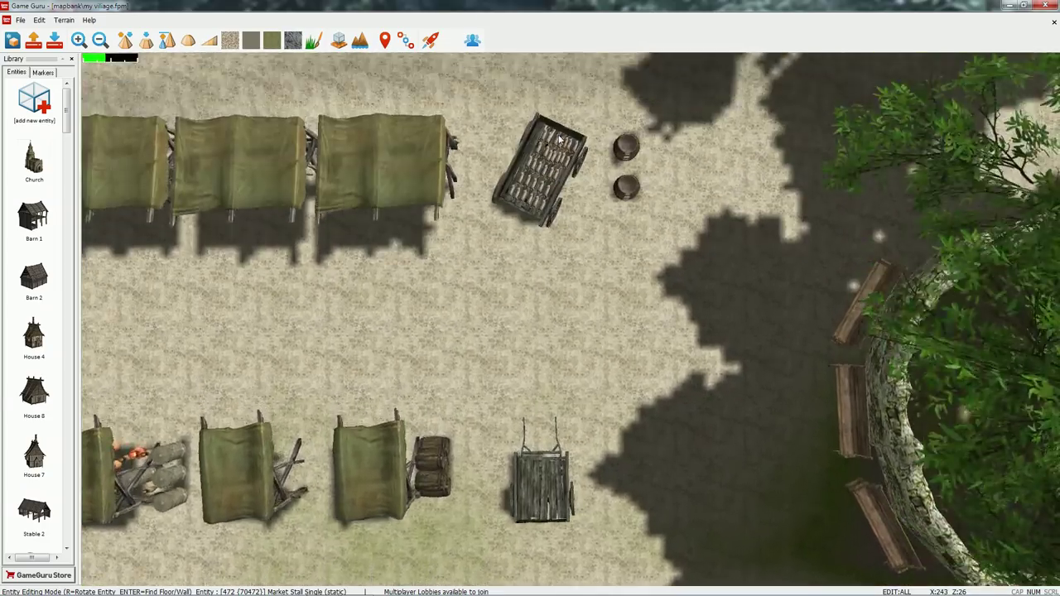
scroll(515, 205, up, 4)
scroll(508, 217, down, 4)
key(Left)
key(Down)
key(Down)
key(Left)
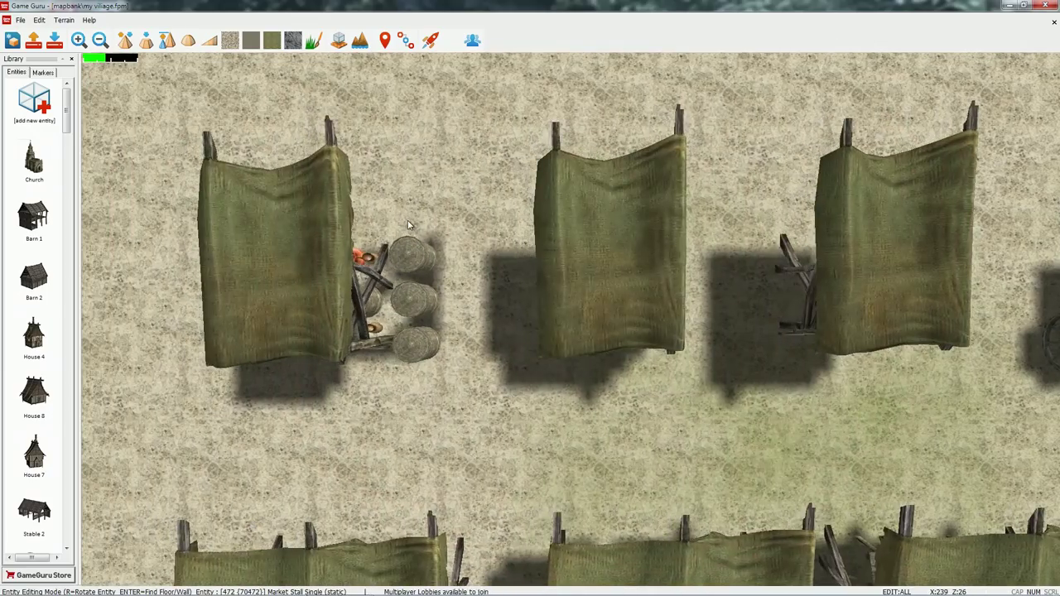
key(Down)
key(Right)
scroll(440, 166, down, 4)
key(Up)
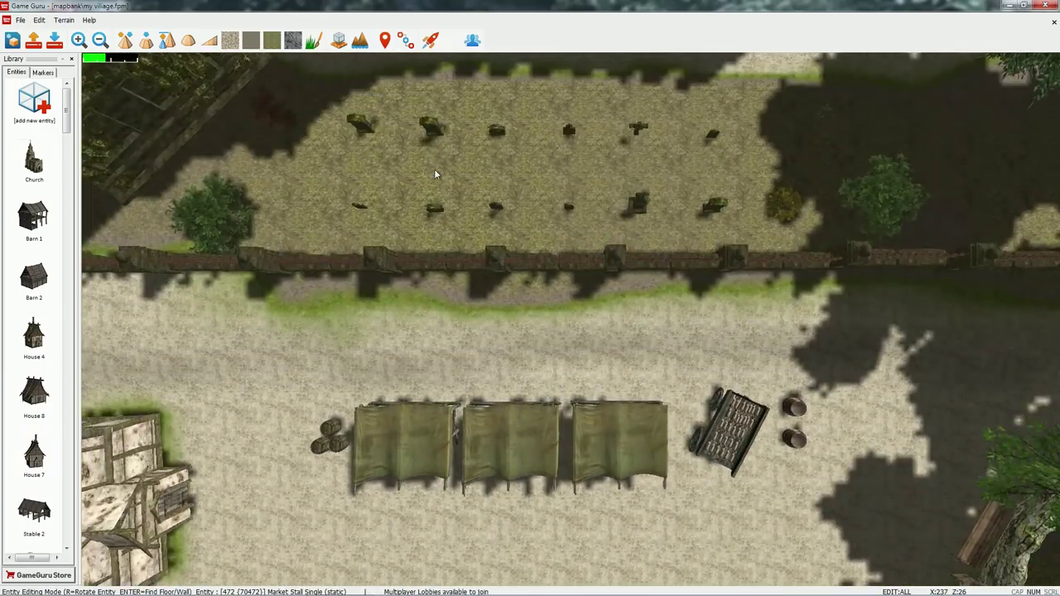
- Examine the church, its fenced graveyard, the northern house rows and the player start marker outside the eastern gate
scroll(435, 177, down, 2)
key(Up)
scroll(289, 198, up, 2)
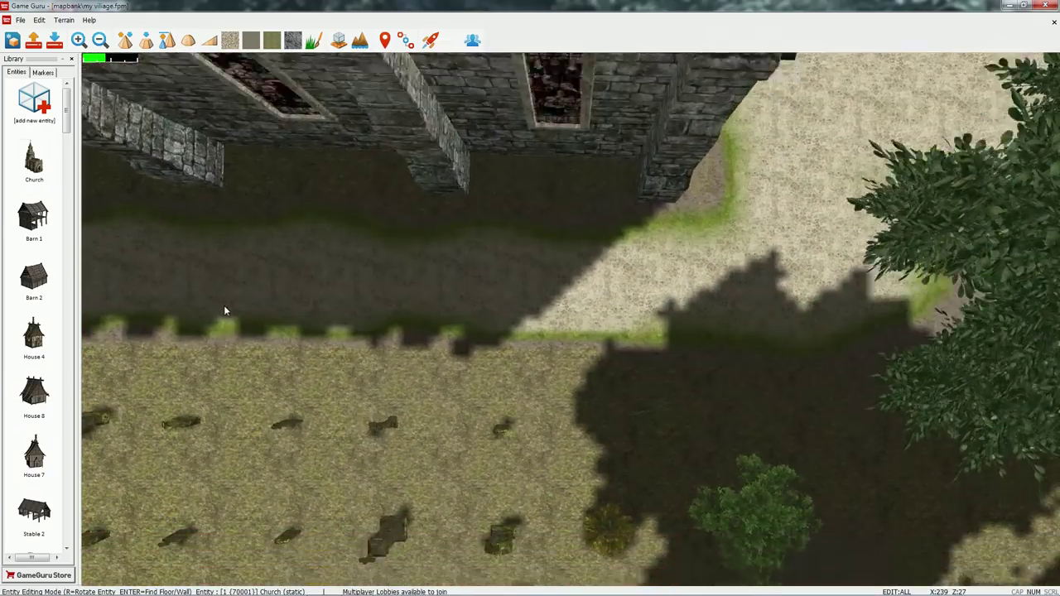
scroll(443, 161, down, 6)
key(w)
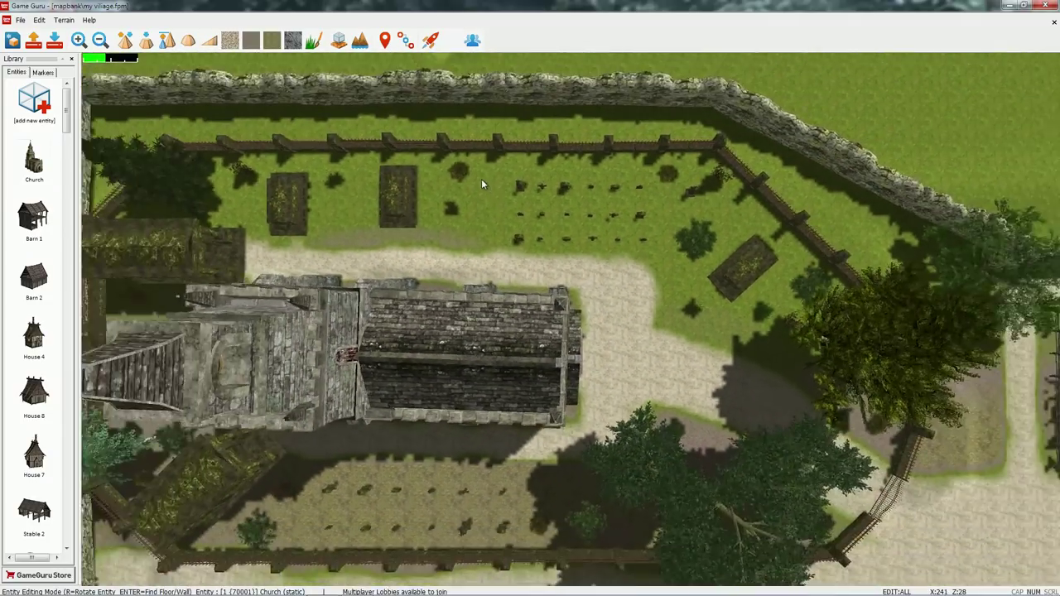
key(d)
scroll(704, 405, down, 2)
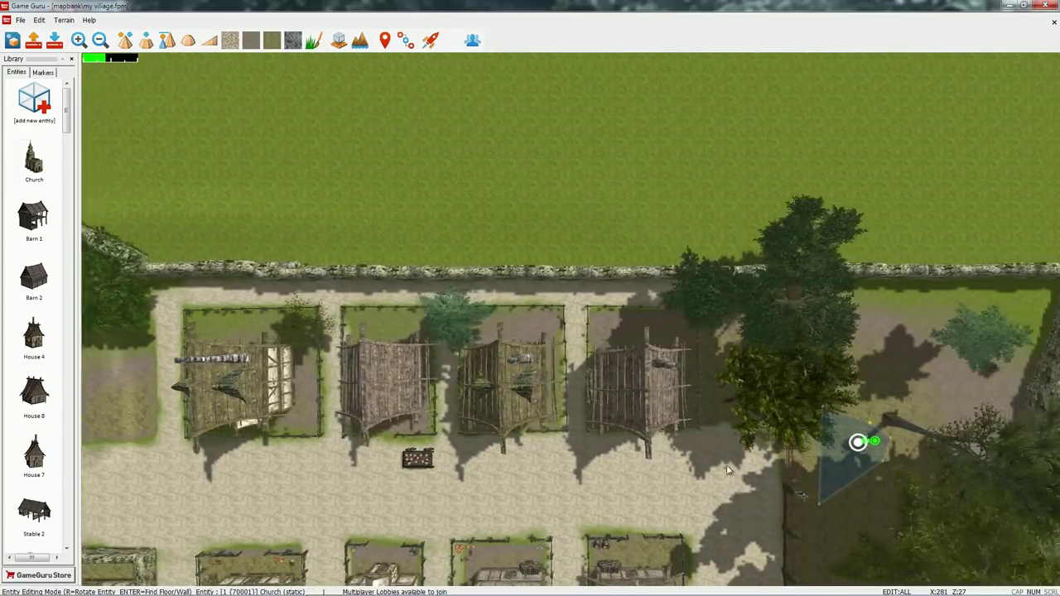
key(s)
key(d)
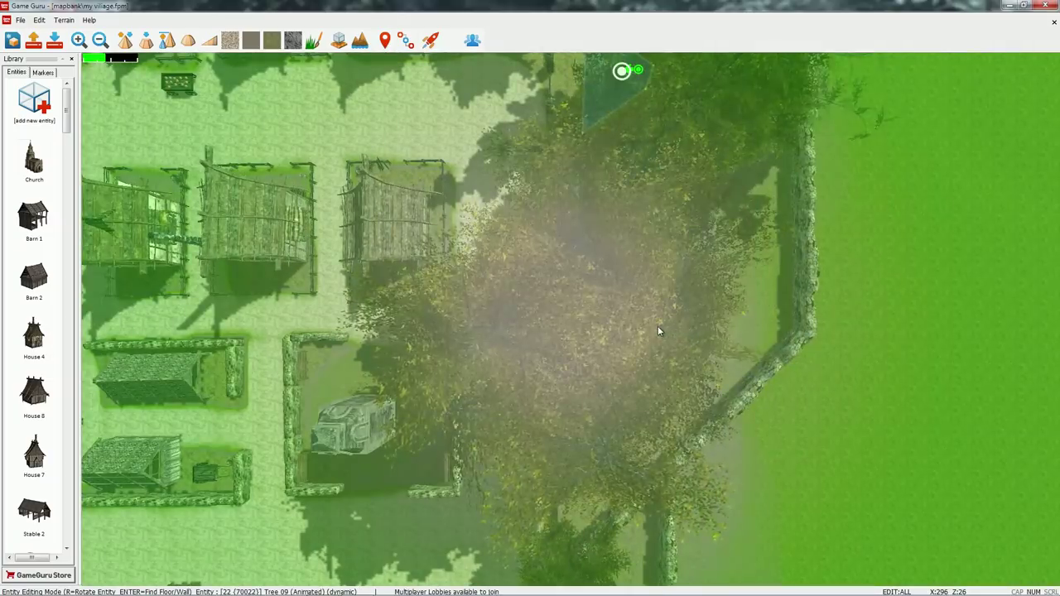
right_drag(658, 331, 370, 344)
key(s)
key(d)
scroll(483, 312, up, 1)
key(w)
right_drag(444, 248, 592, 251)
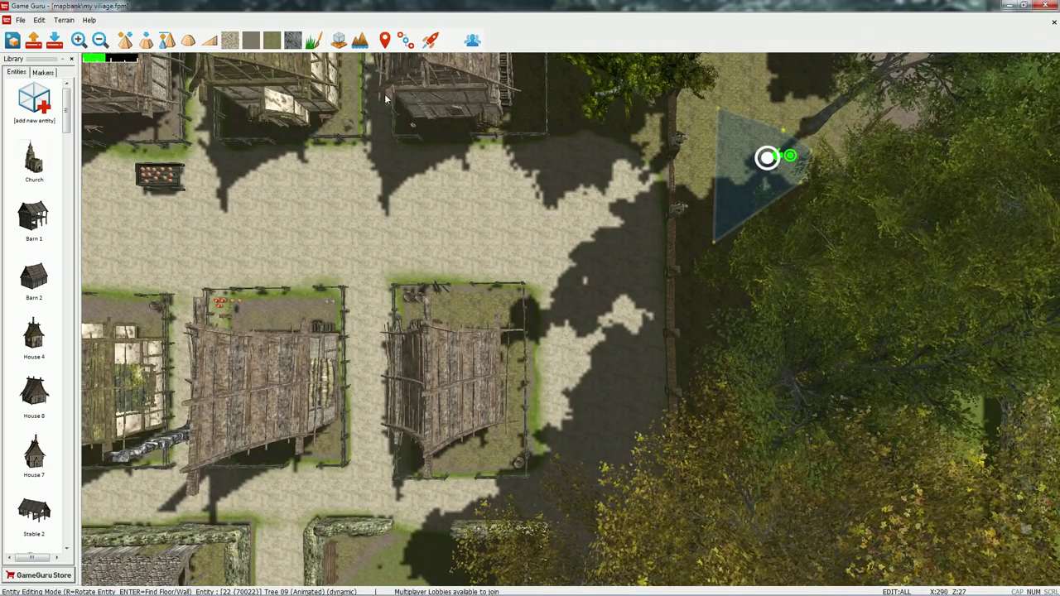
- Launch the test game of the village level, walk up to the entrance gate and open it
click(431, 42)
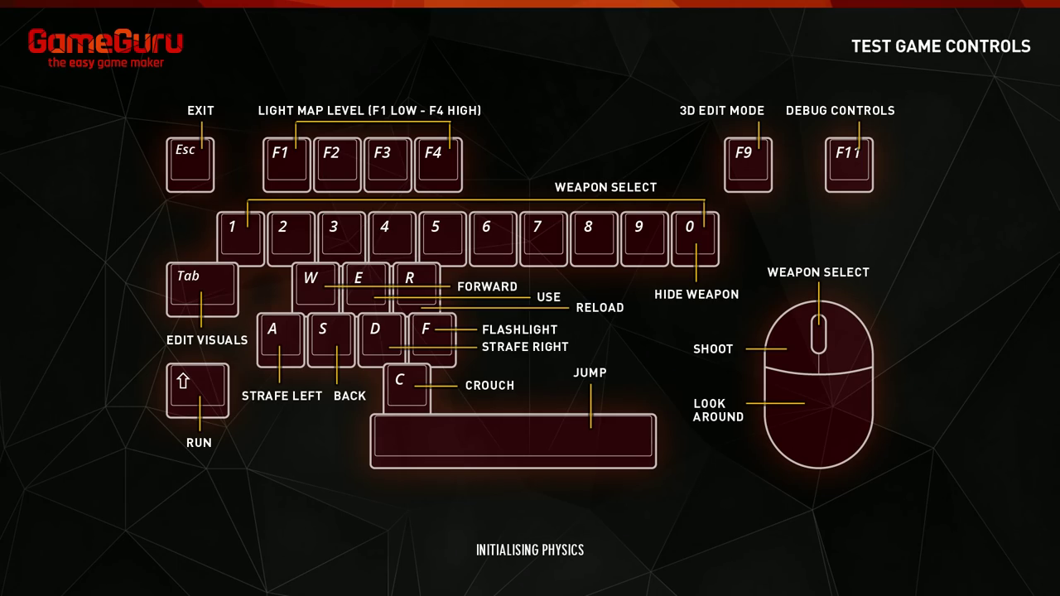
key(w)
key(w)
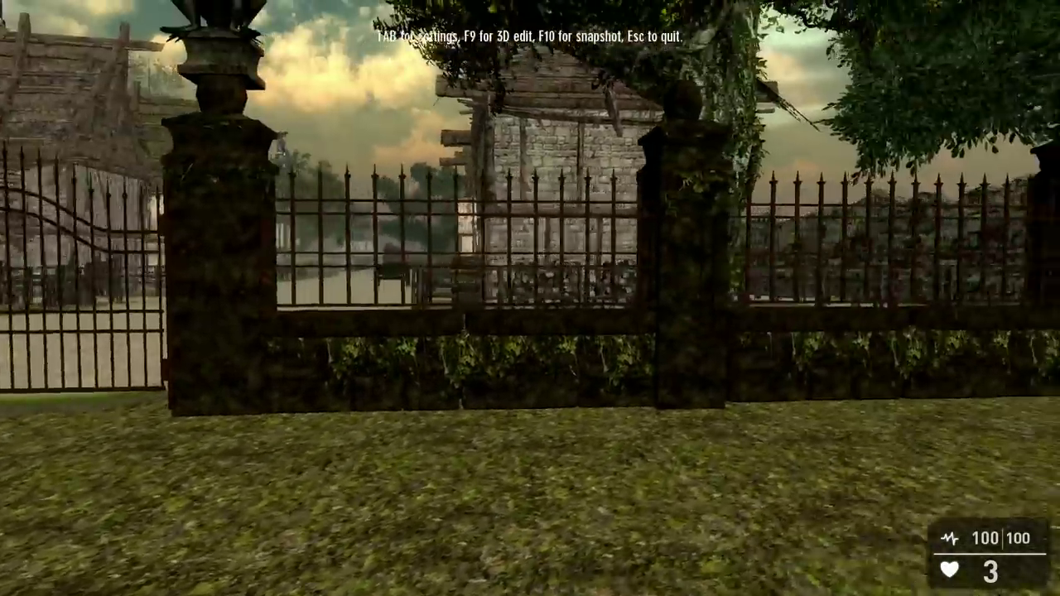
key(w)
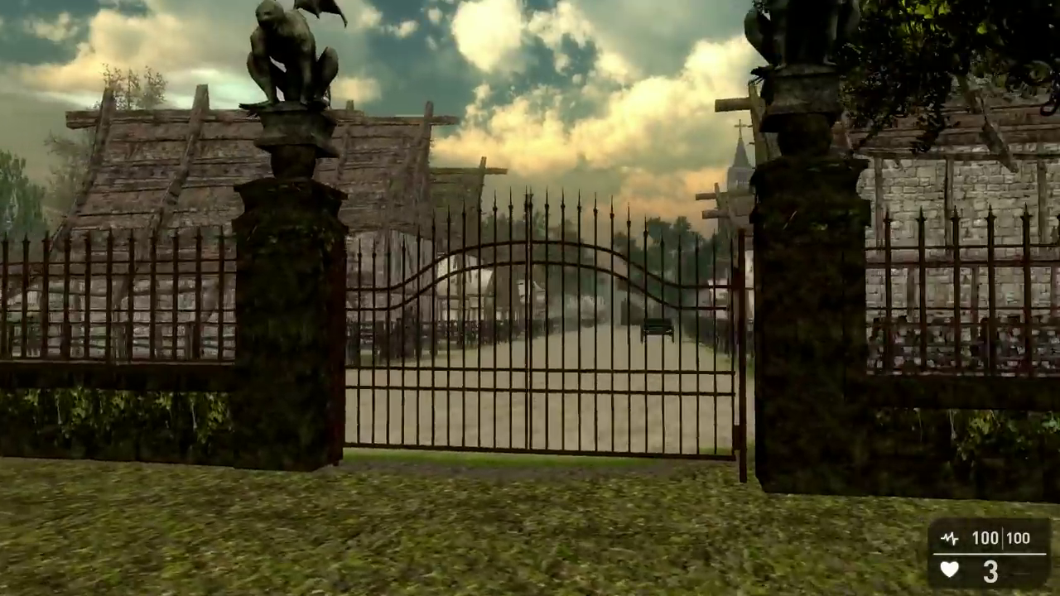
key(w)
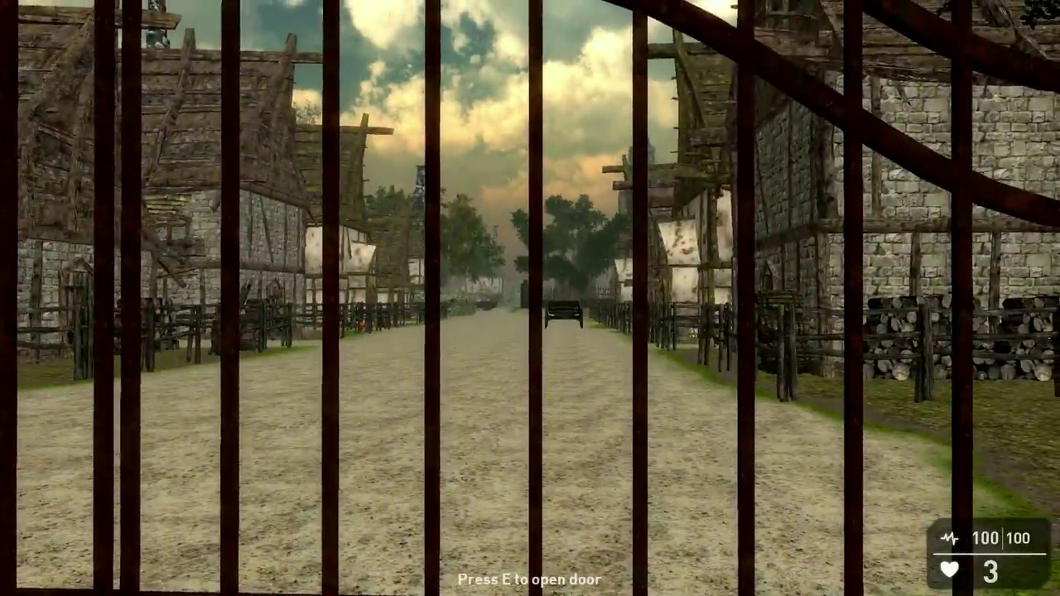
key(e)
key(w)
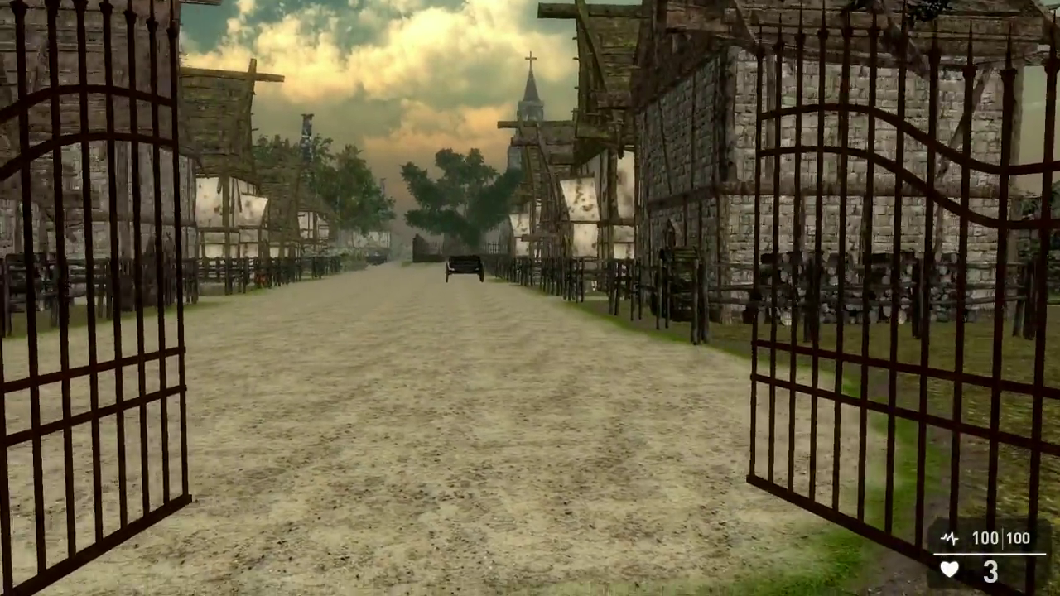
- Walk through the entrance gate and along the main street to the cart of pumpkins in the test game
key(w)
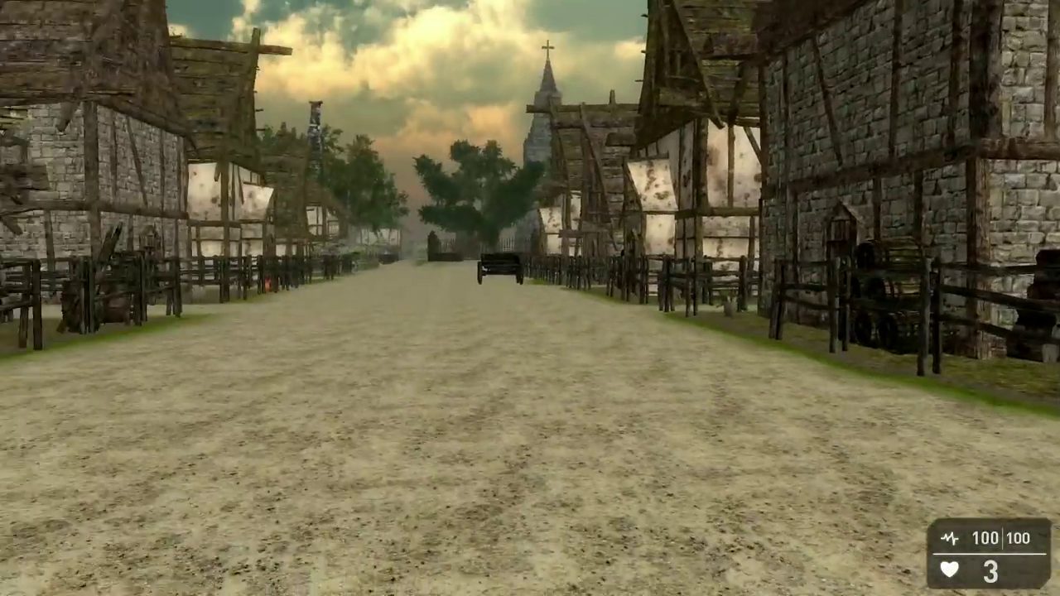
key(w)
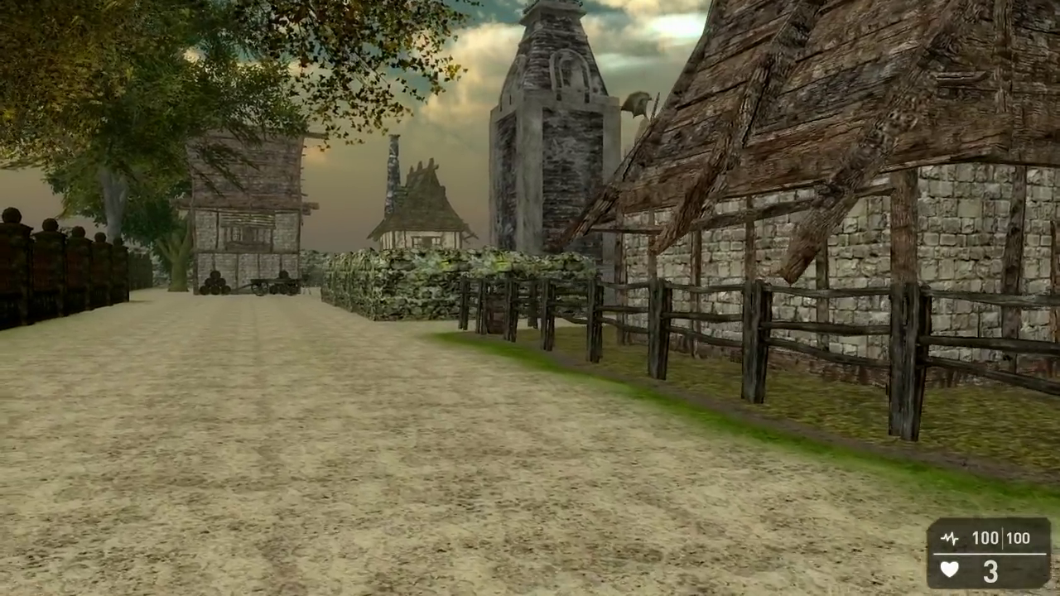
key(d)
key(w)
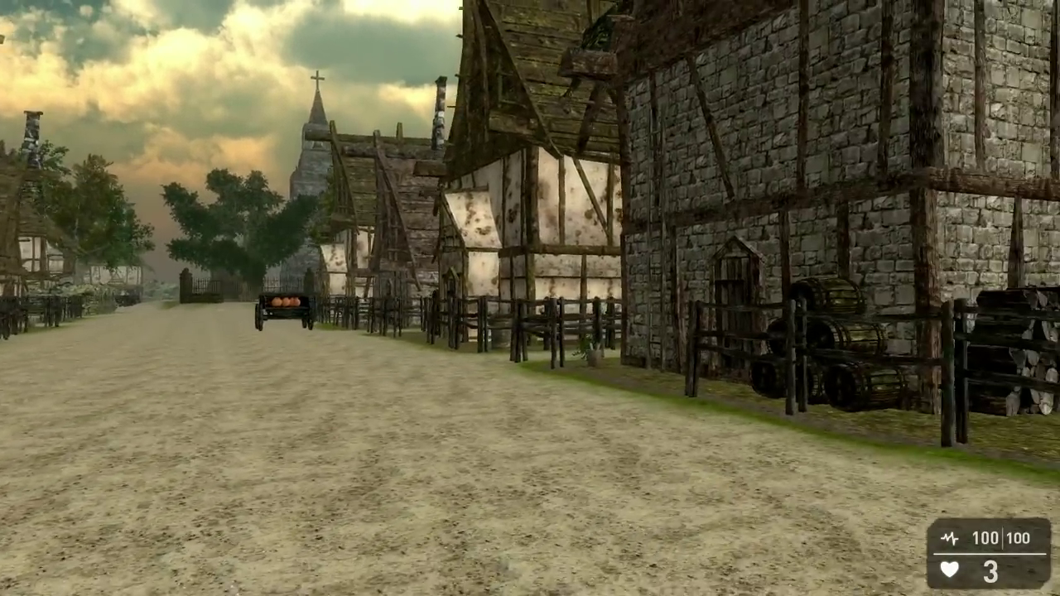
key(w)
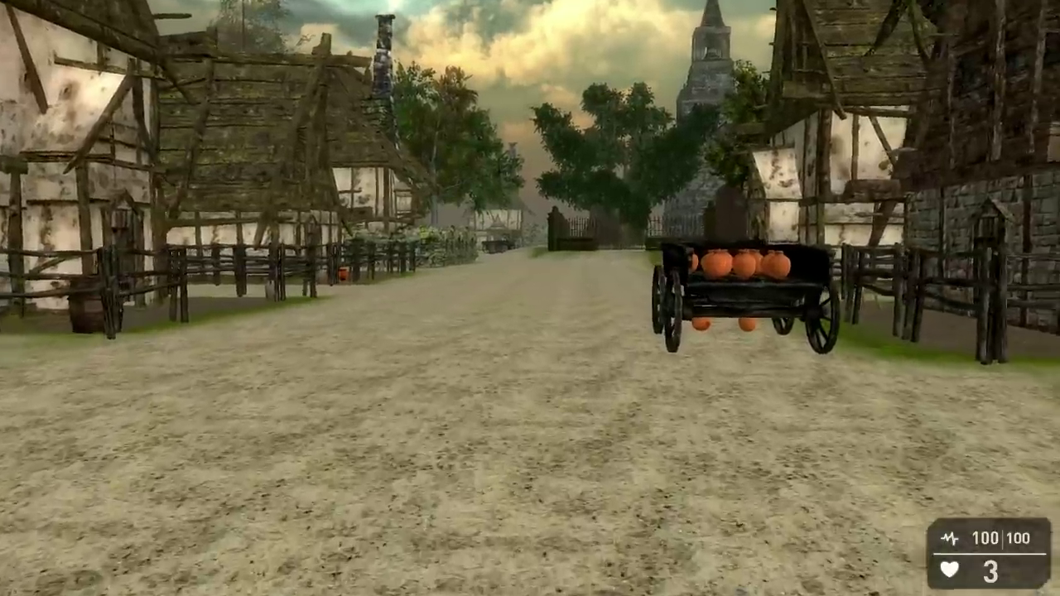
- Walk on past the pumpkin cart and the fenced timber houses to the church gate
key(w)
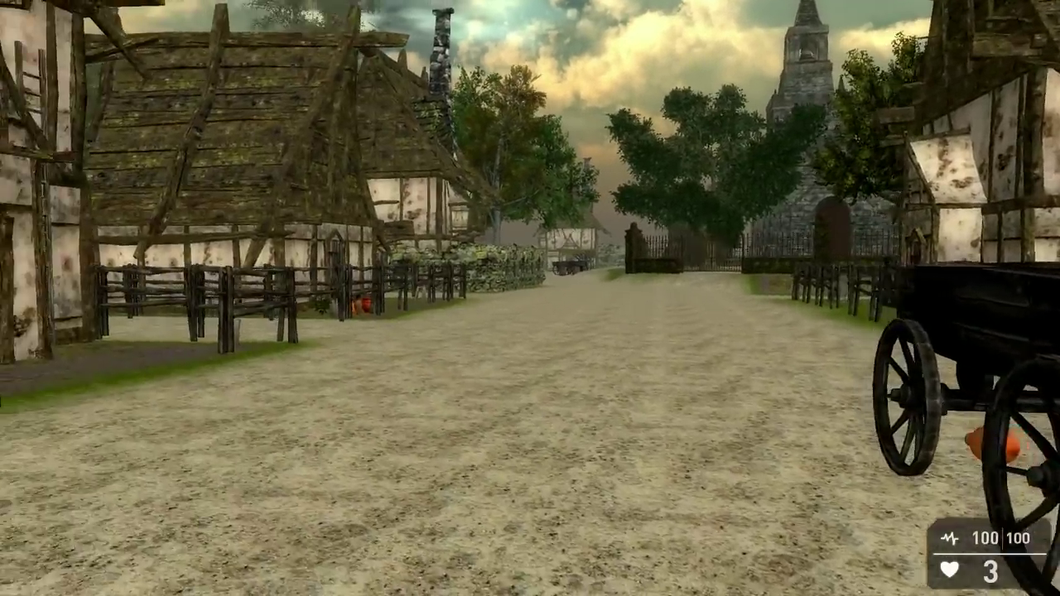
key(w)
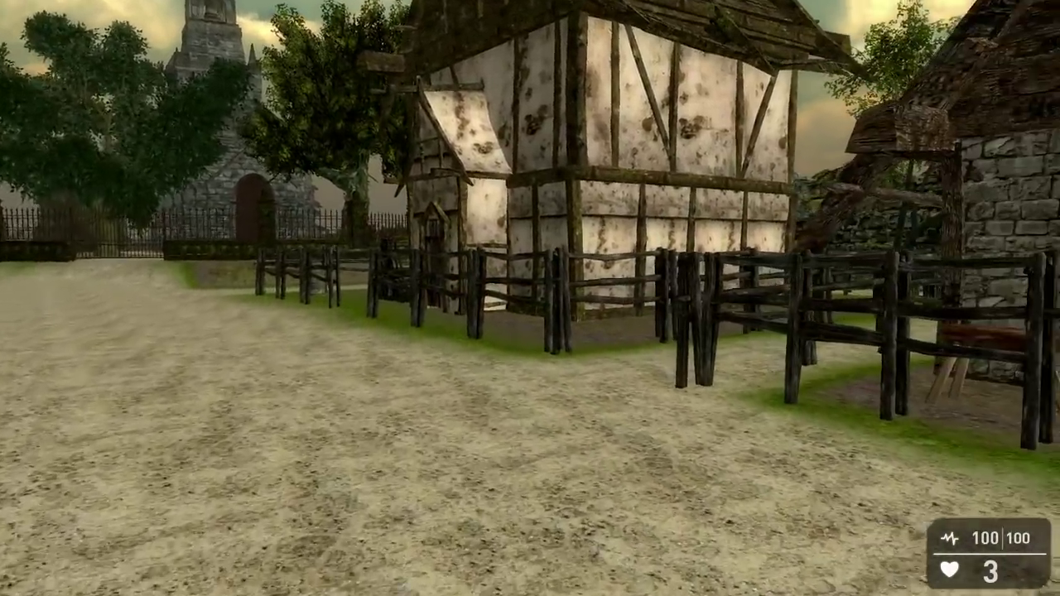
key(w)
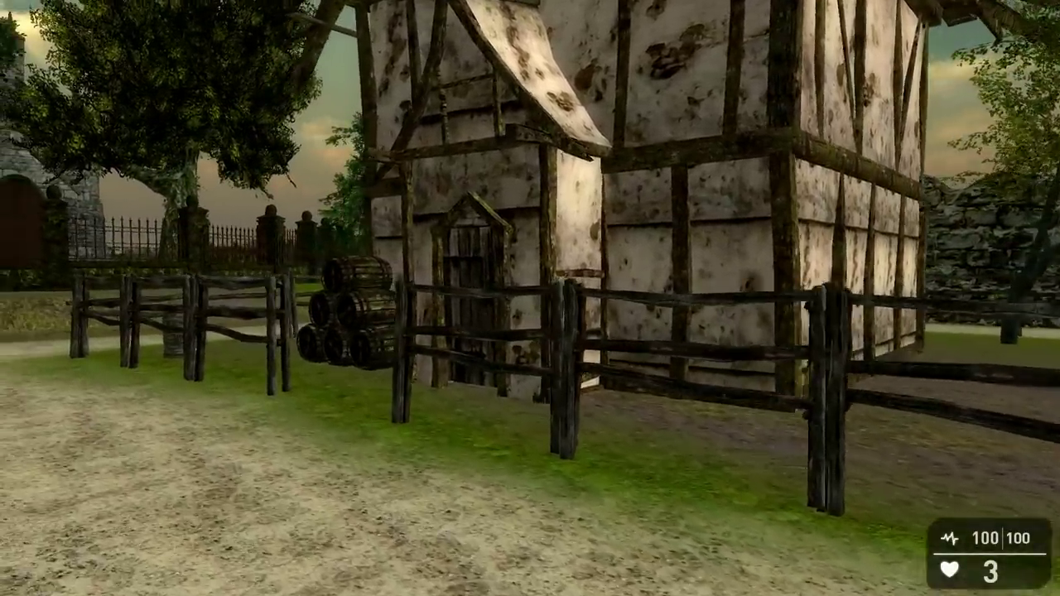
key(w)
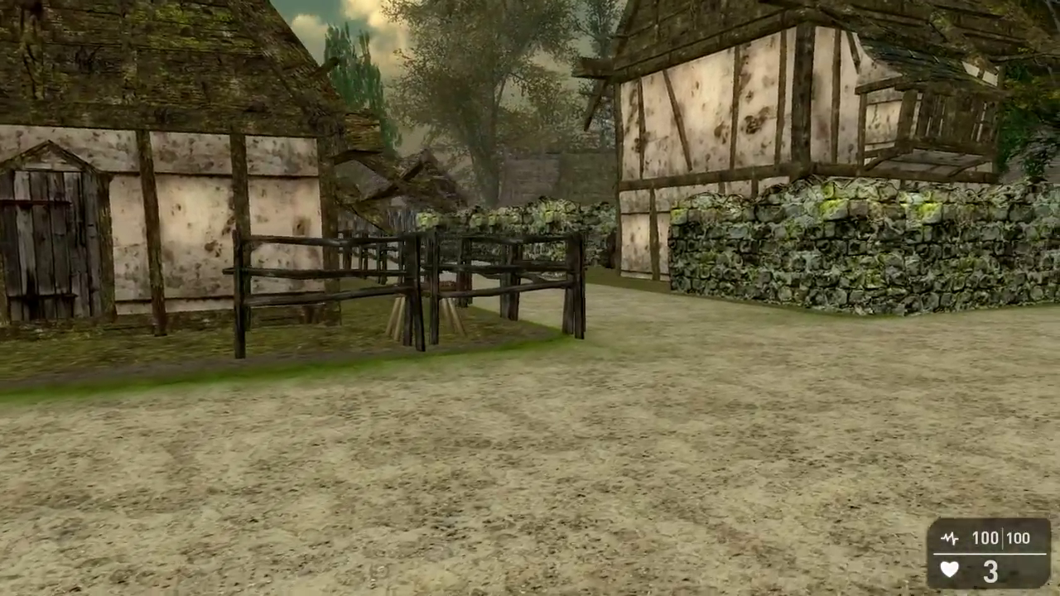
key(w)
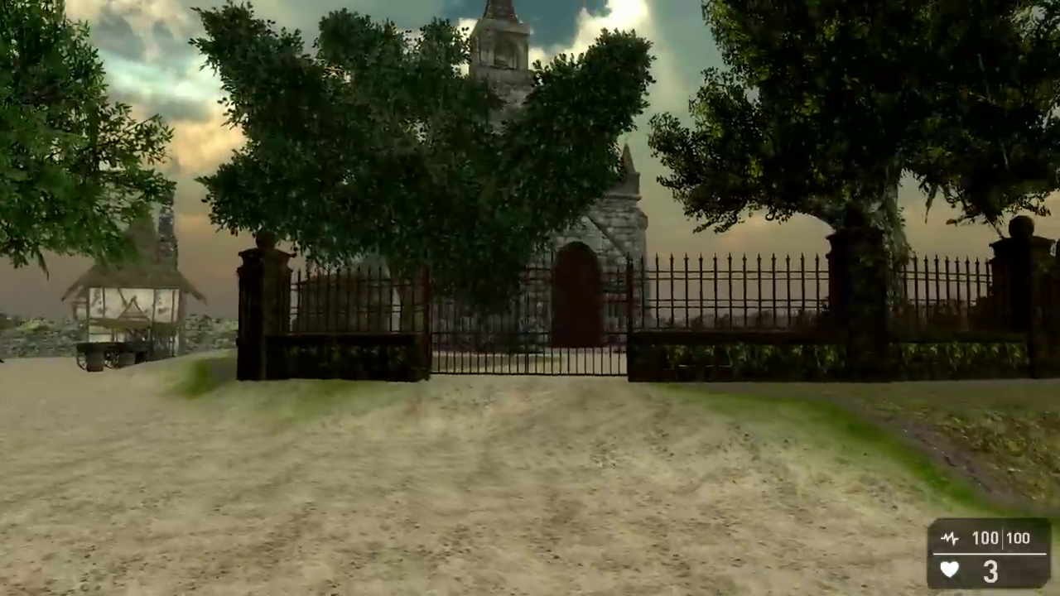
- Walk from the church gate past the stone-walled tree and in among the market stalls
key(w)
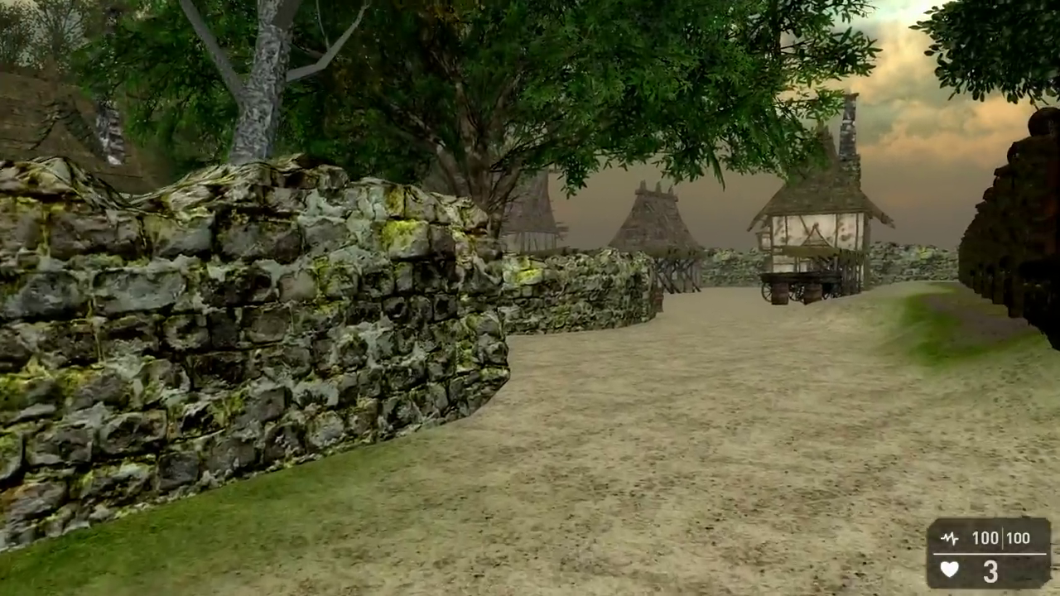
key(w)
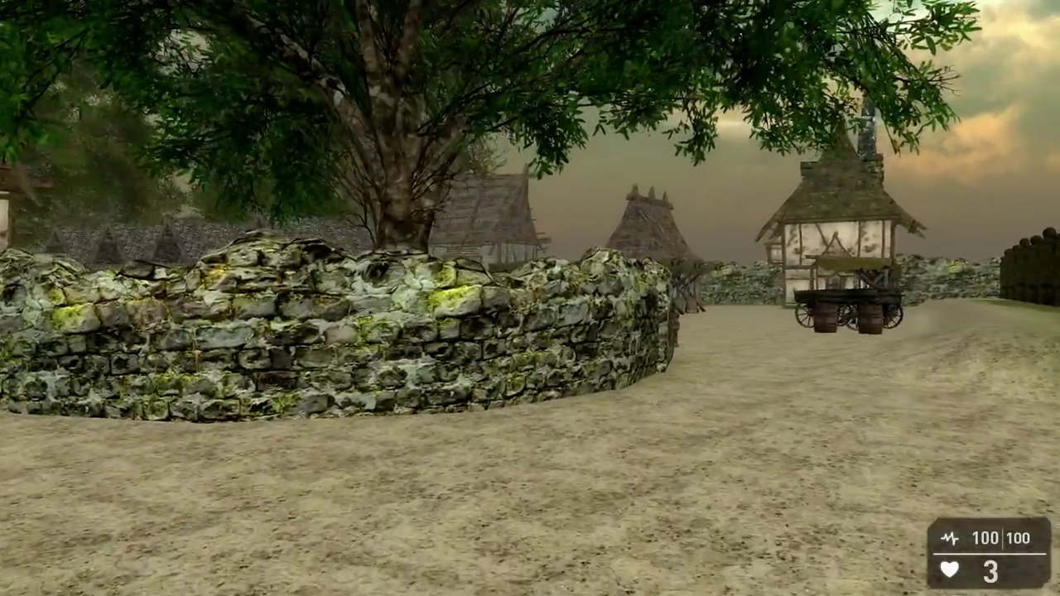
key(w)
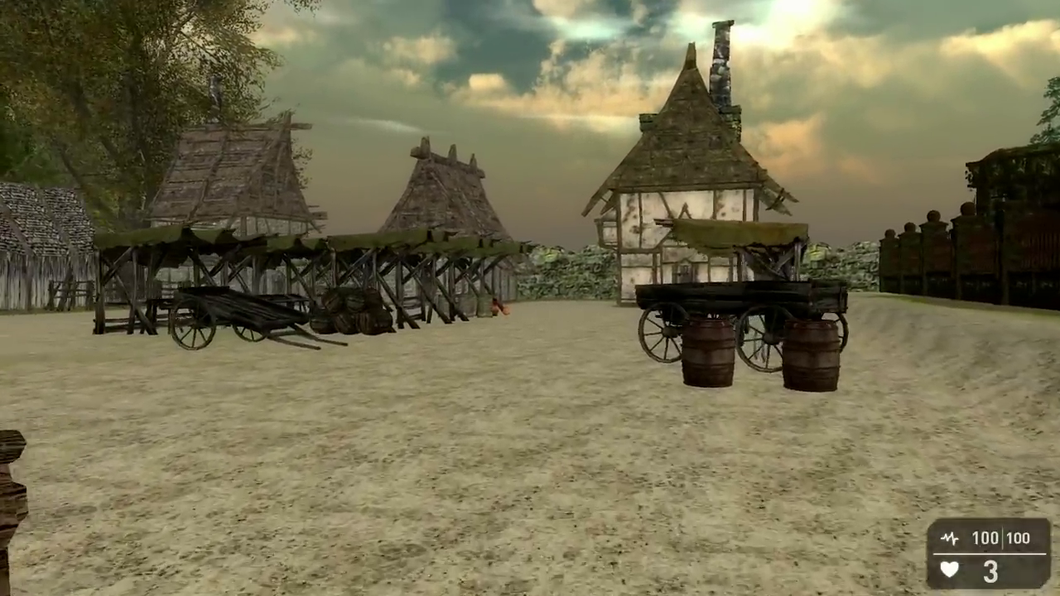
key(w)
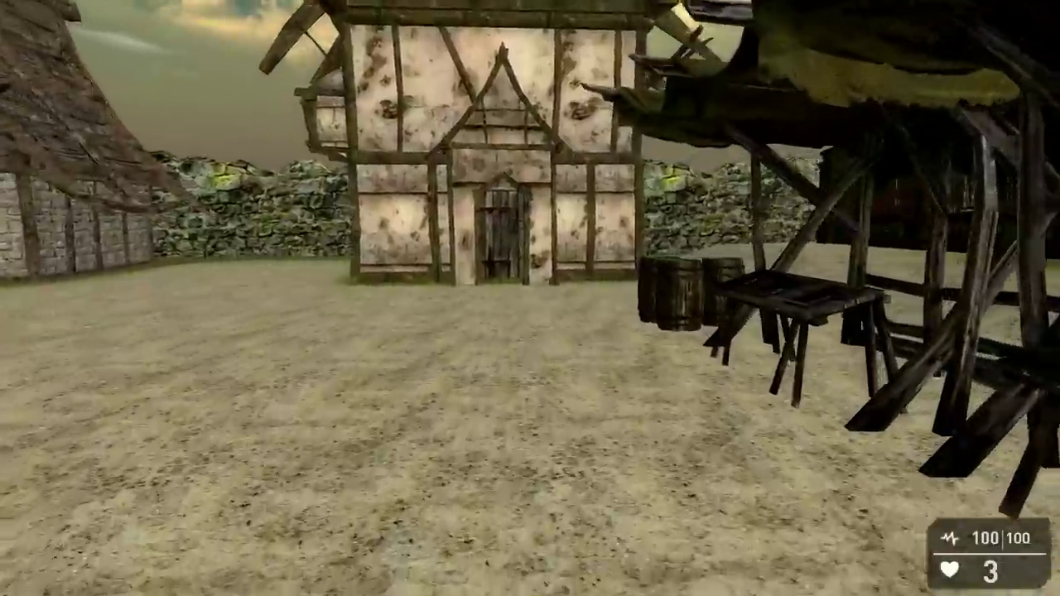
key(w)
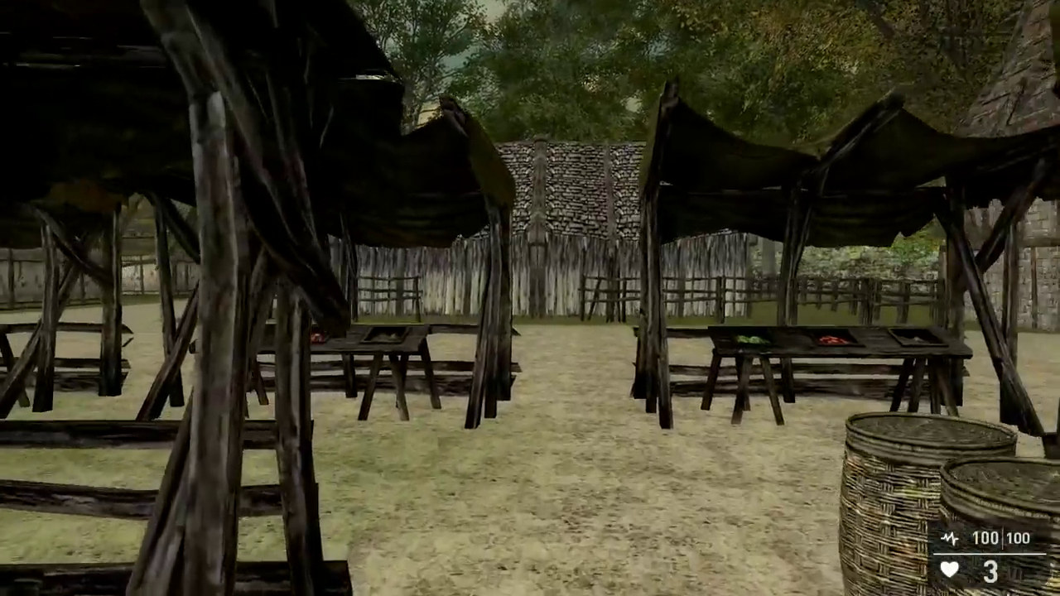
- Walk from the market stalls past the cart of clay jugs and across the statue square to the house with the ladder
key(w)
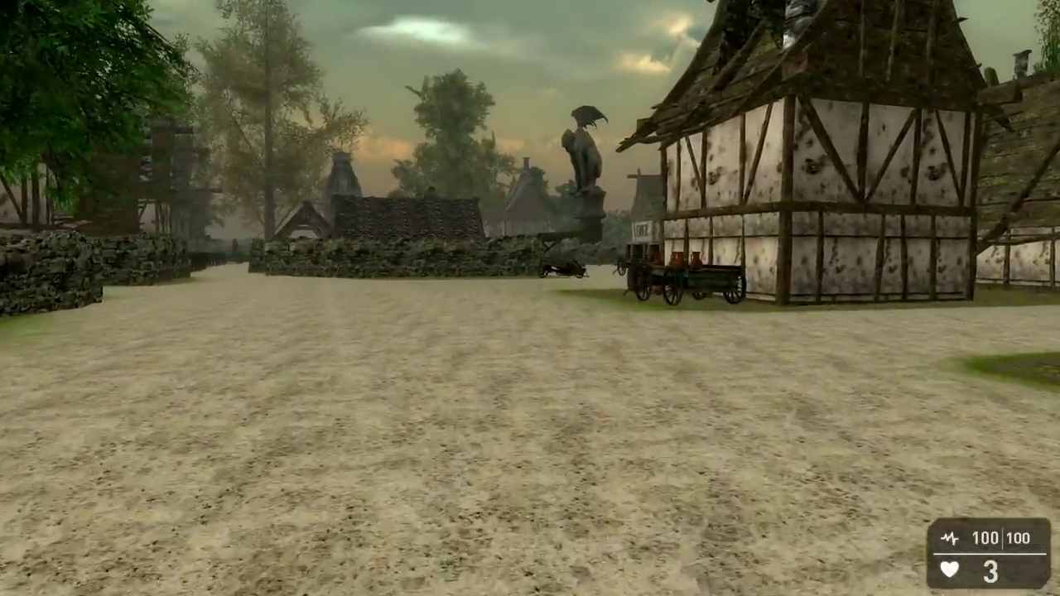
key(w)
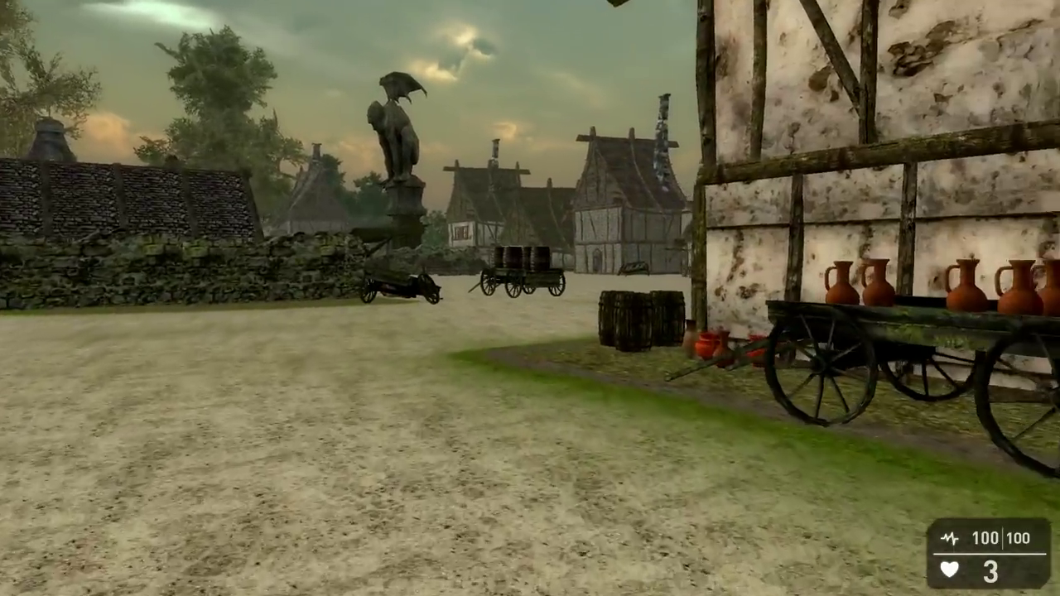
key(w)
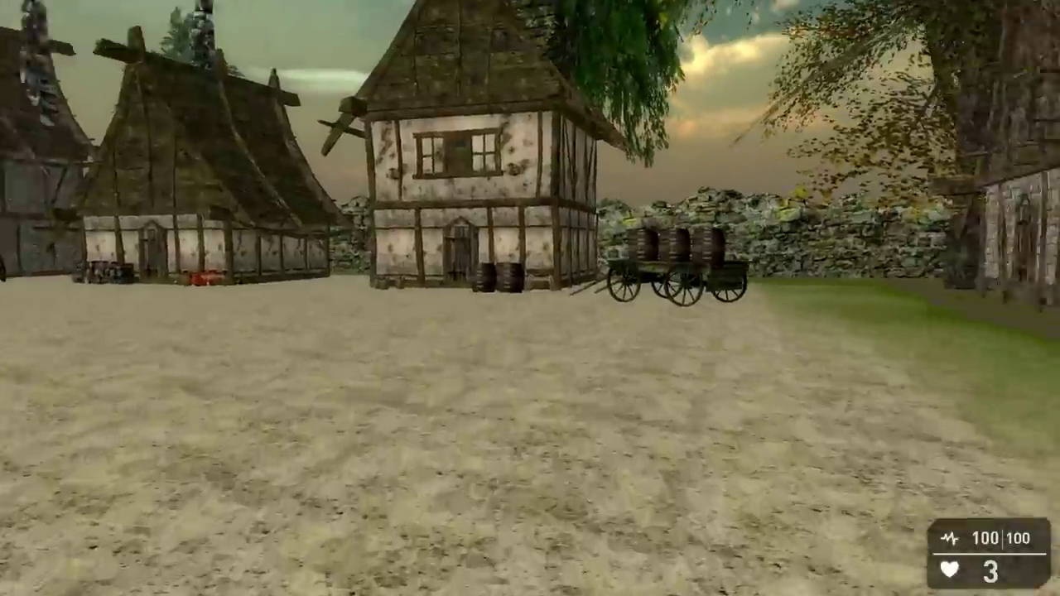
key(w)
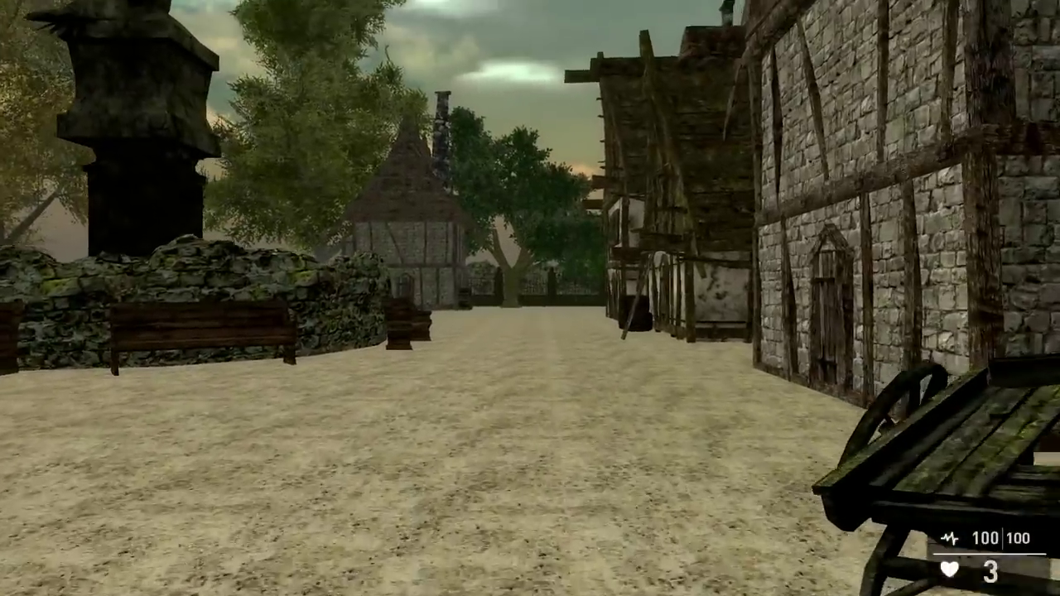
key(w)
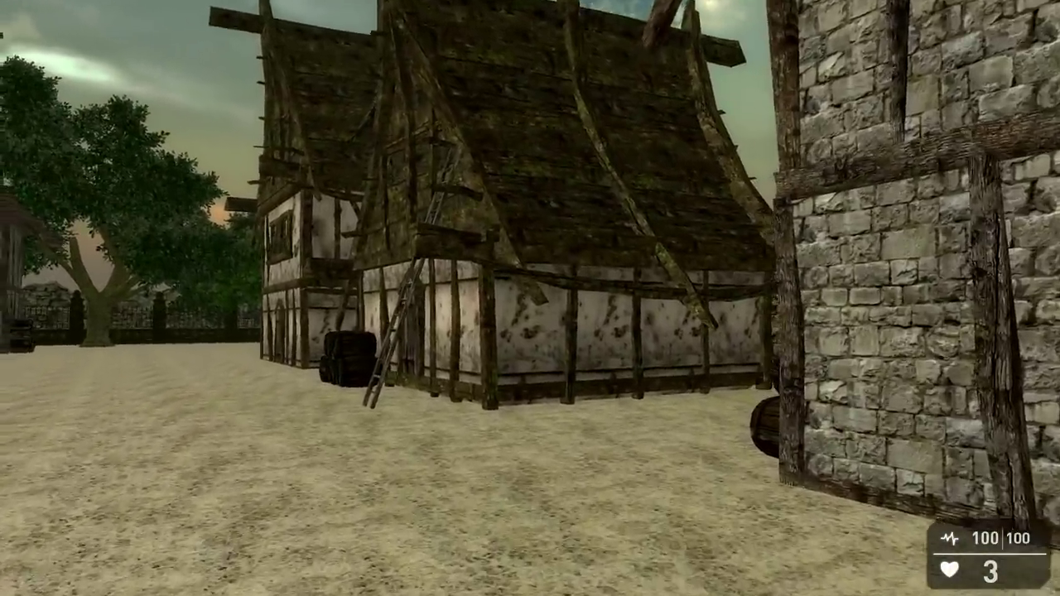
- Walk along the mossy stone wall behind the timber houses, past the barrels and back to the winged statue
key(w)
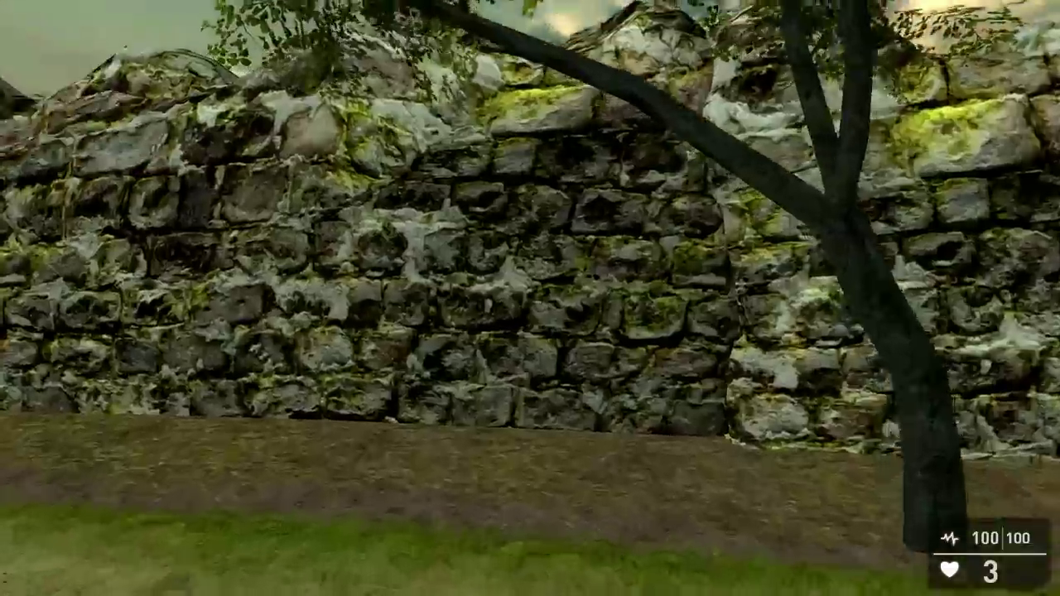
key(w)
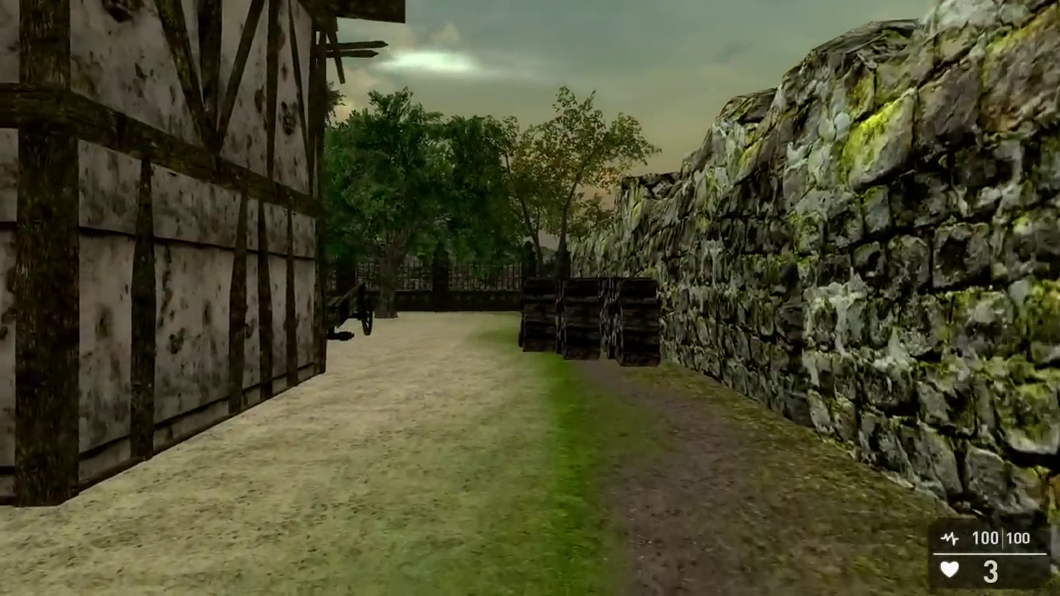
key(w)
key(w)
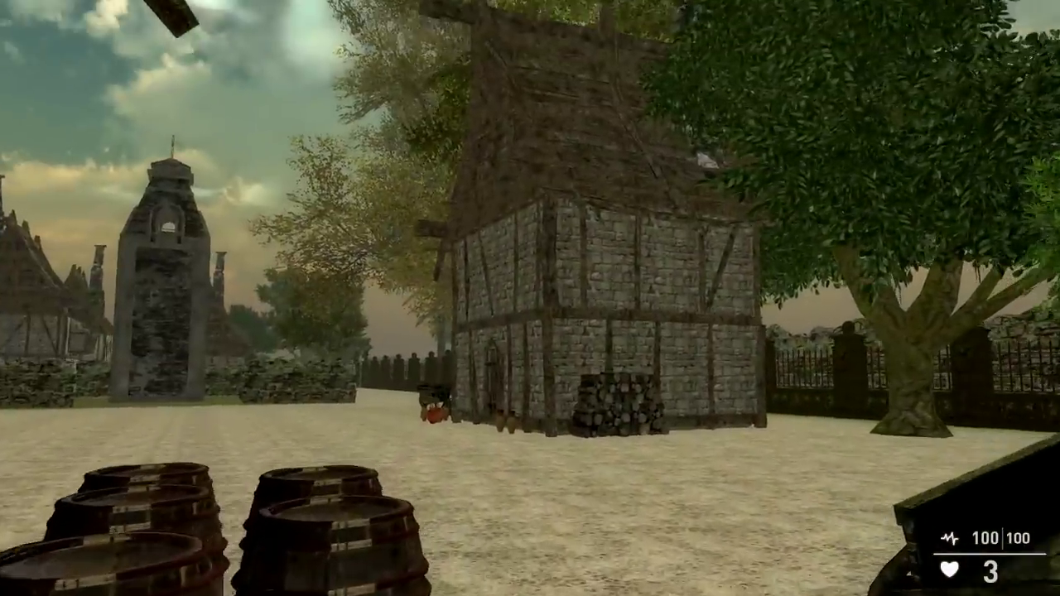
key(w)
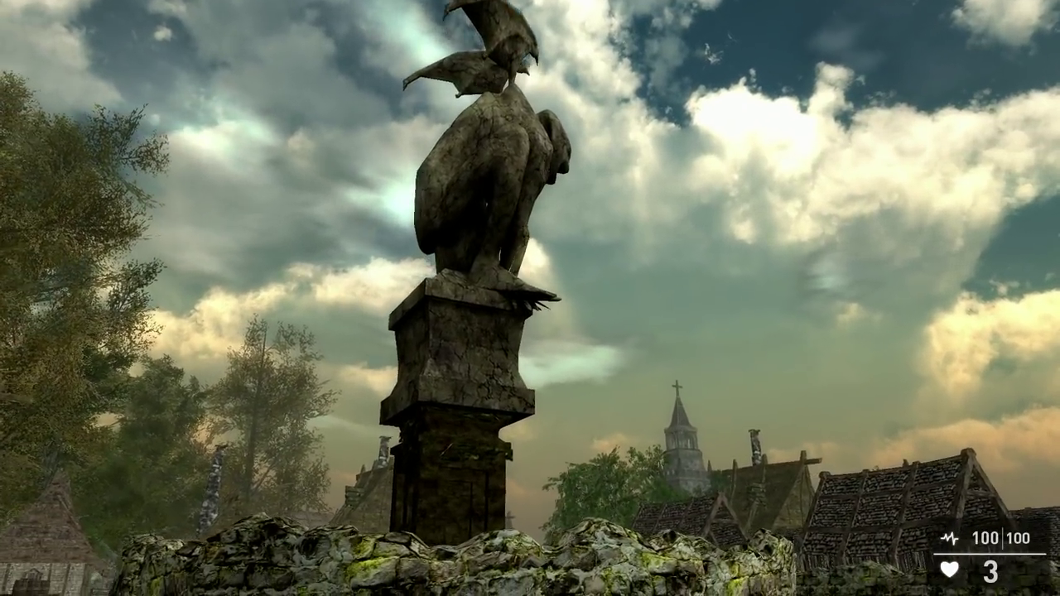
- Walk from the winged statue through the grassy walled yard around the stone tower and out to the iron fence
key(w)
key(w)
key(w)
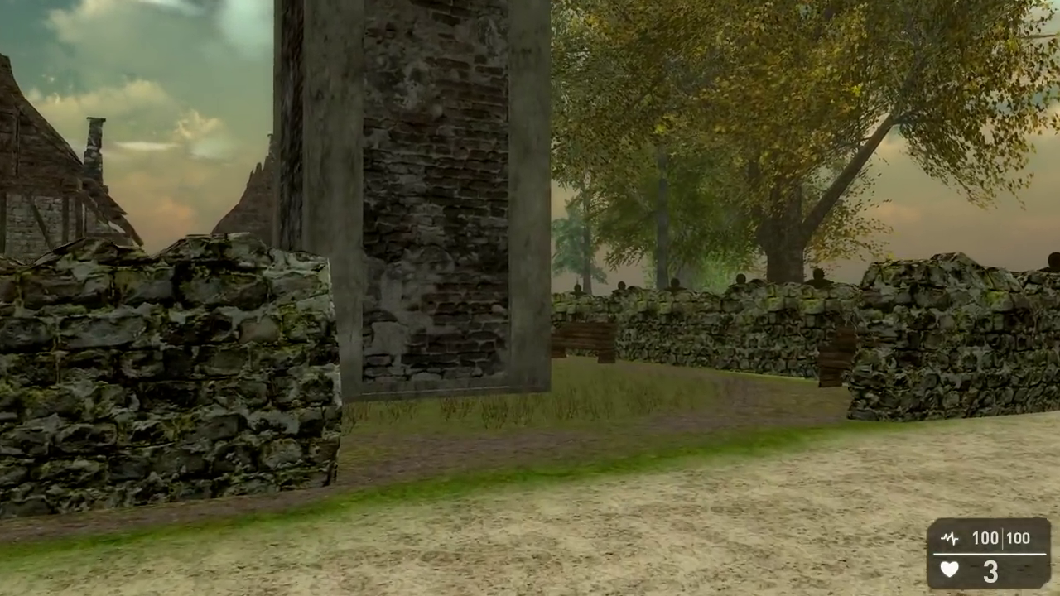
key(w)
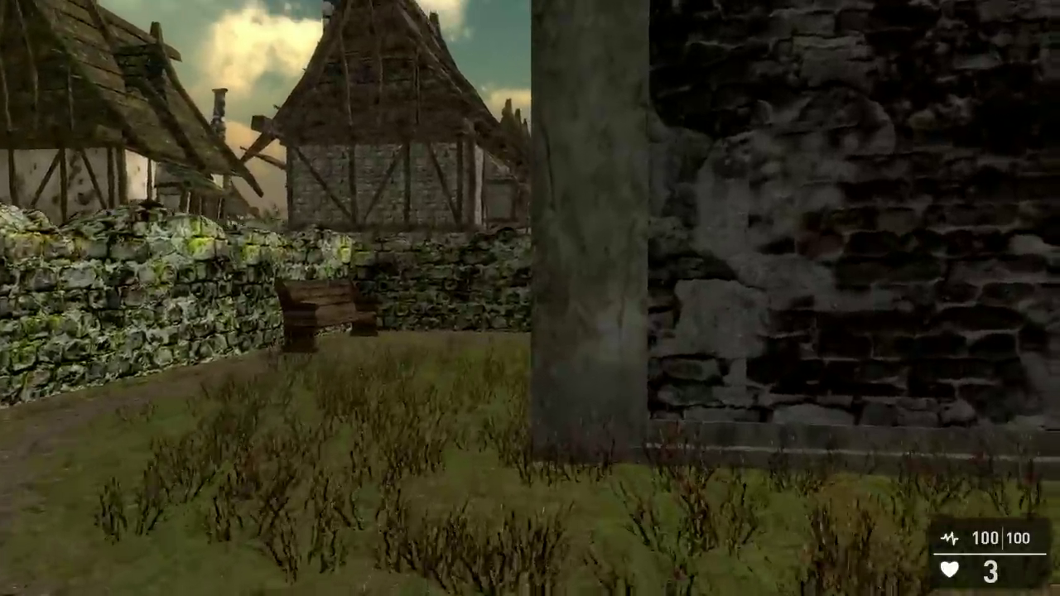
key(w)
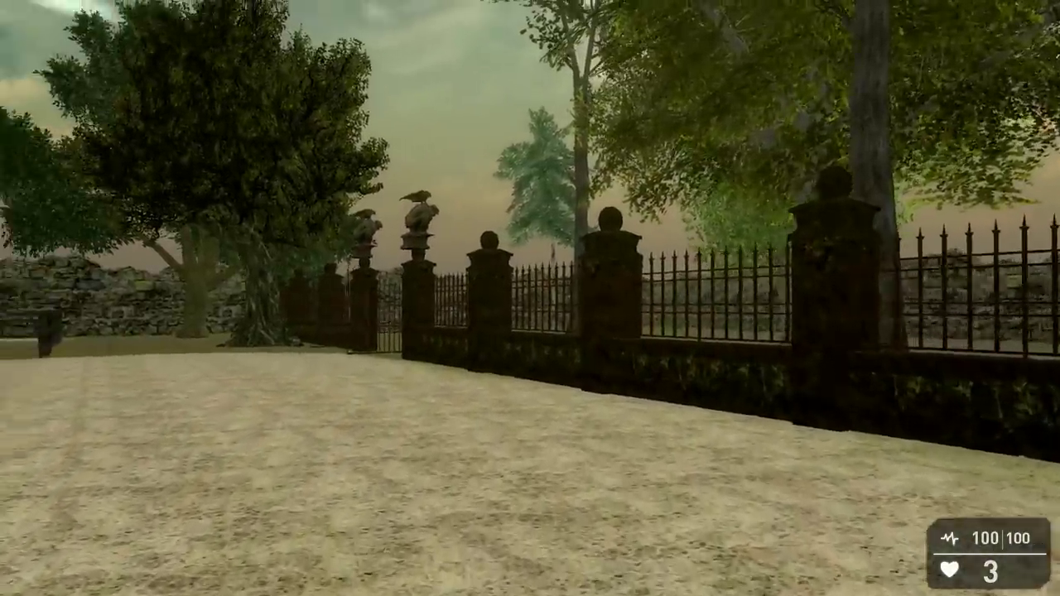
- Tour the fenced houses and follow the main street past the pumpkin cart up to the church gate
key(w)
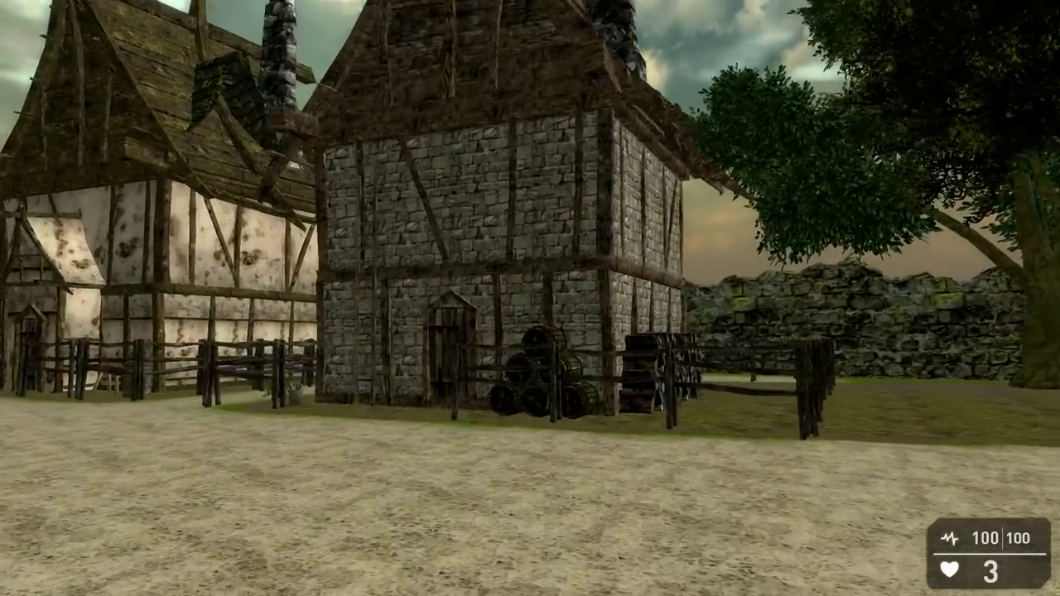
key(w)
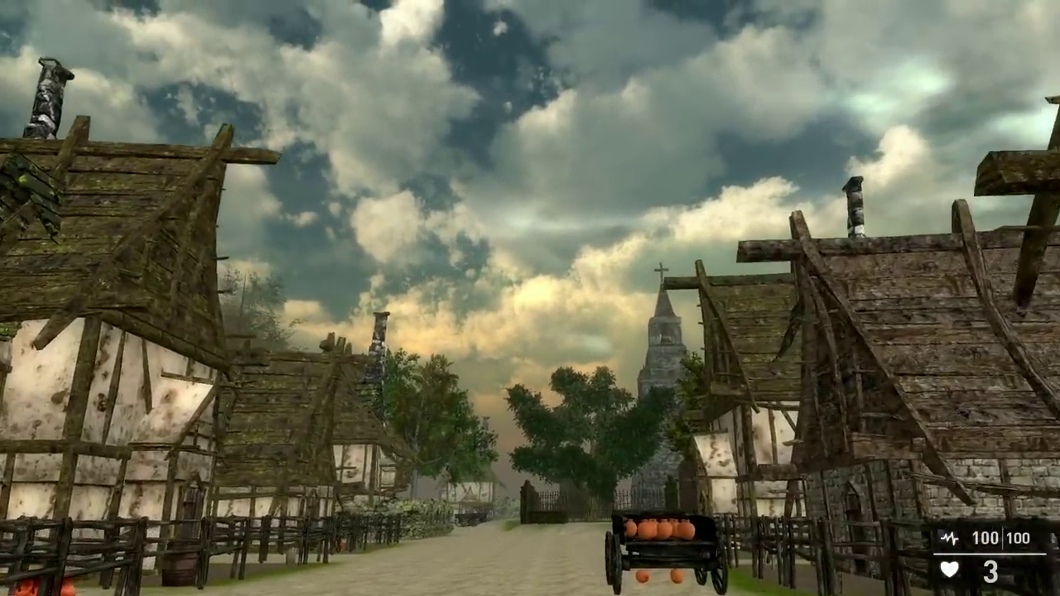
key(w)
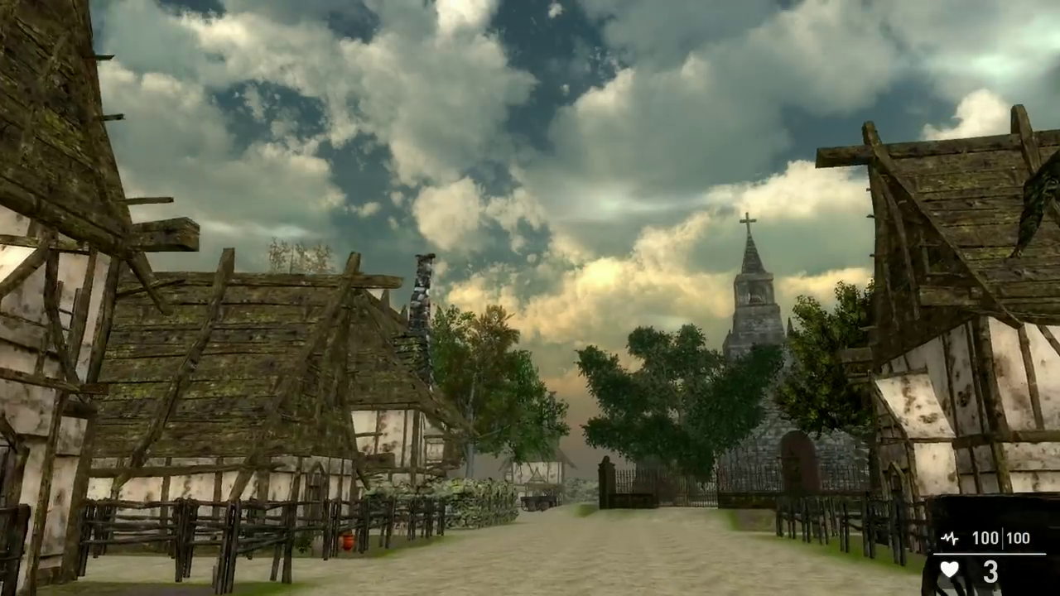
key(w)
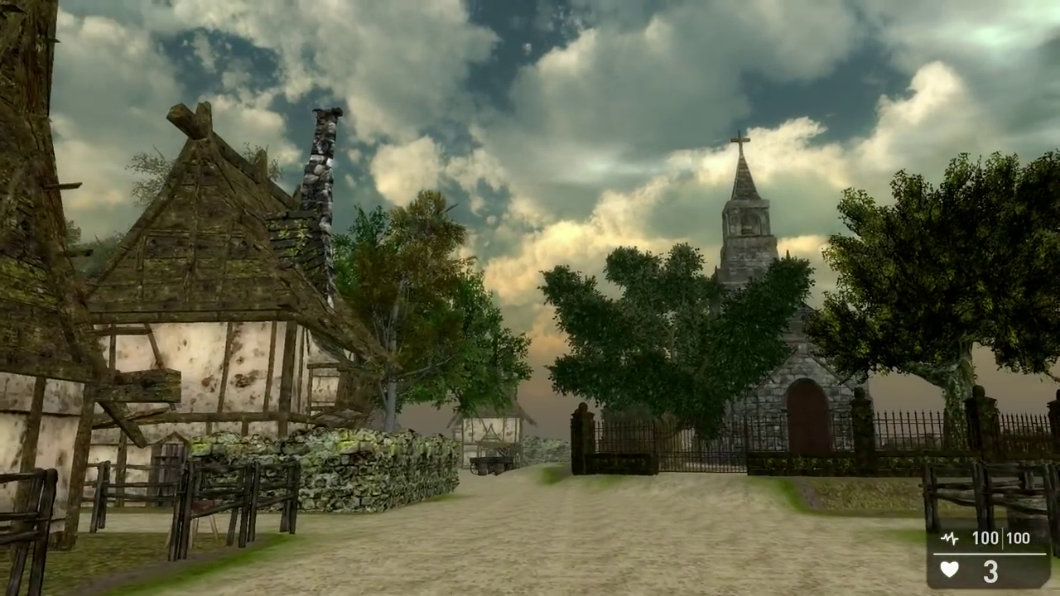
key(w)
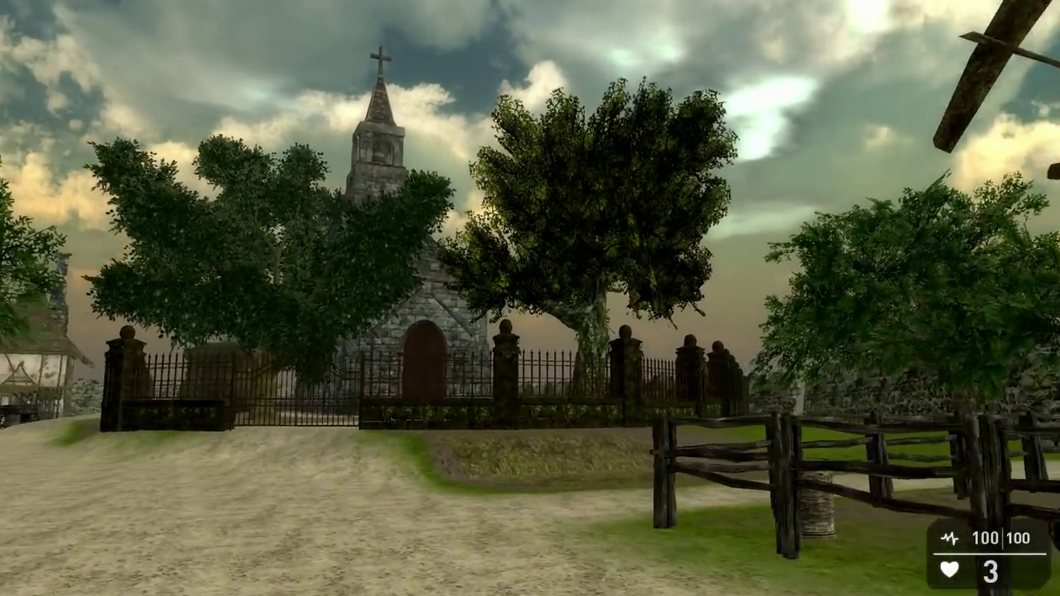
key(w)
- Show the performance metrics and level settings over the test game, and try the overcast and ssunset sky types
key(Tab)
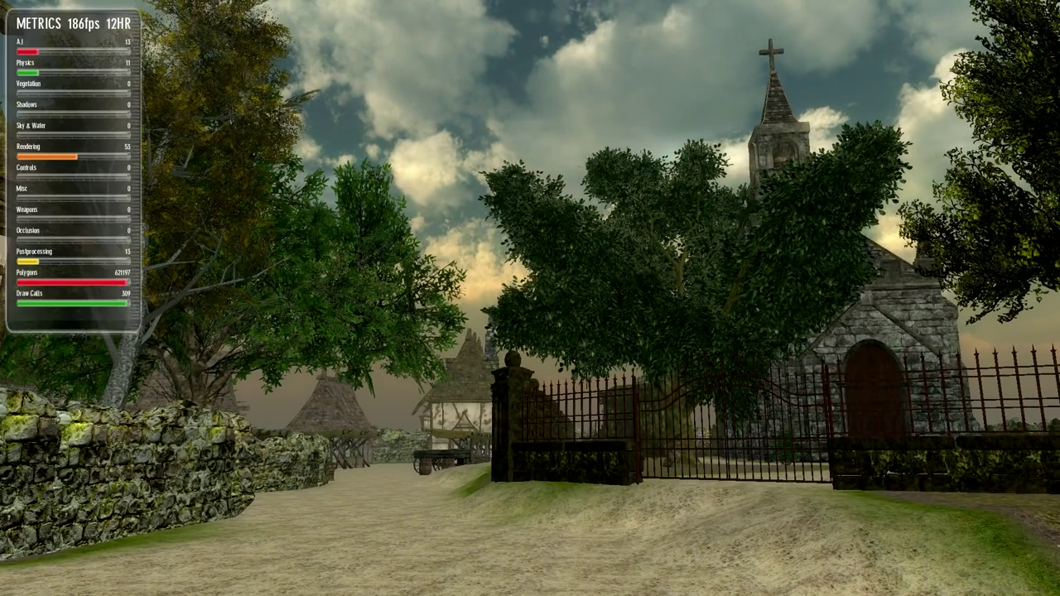
key(Tab)
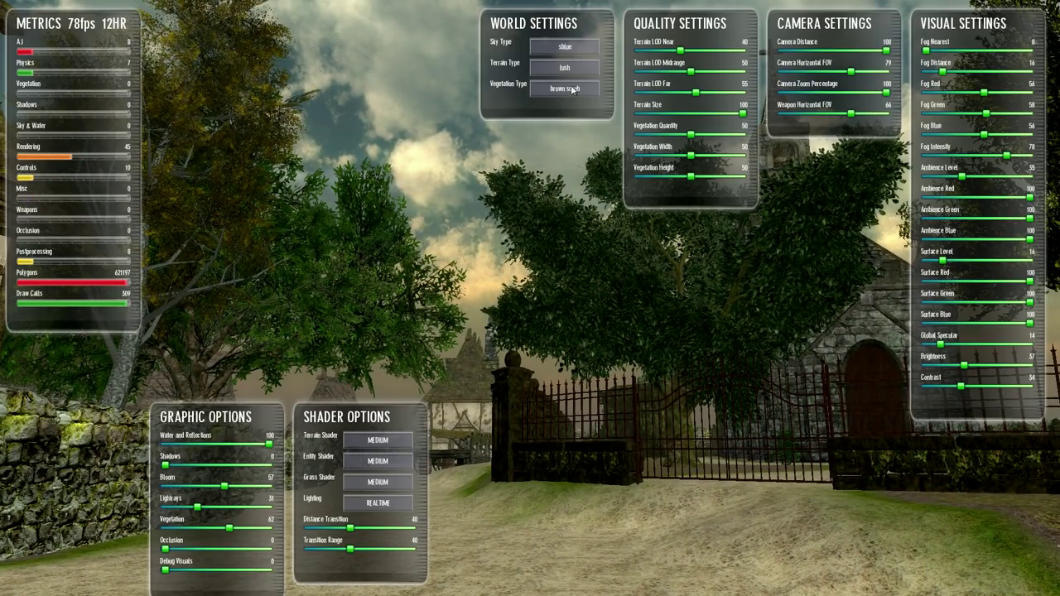
click(573, 49)
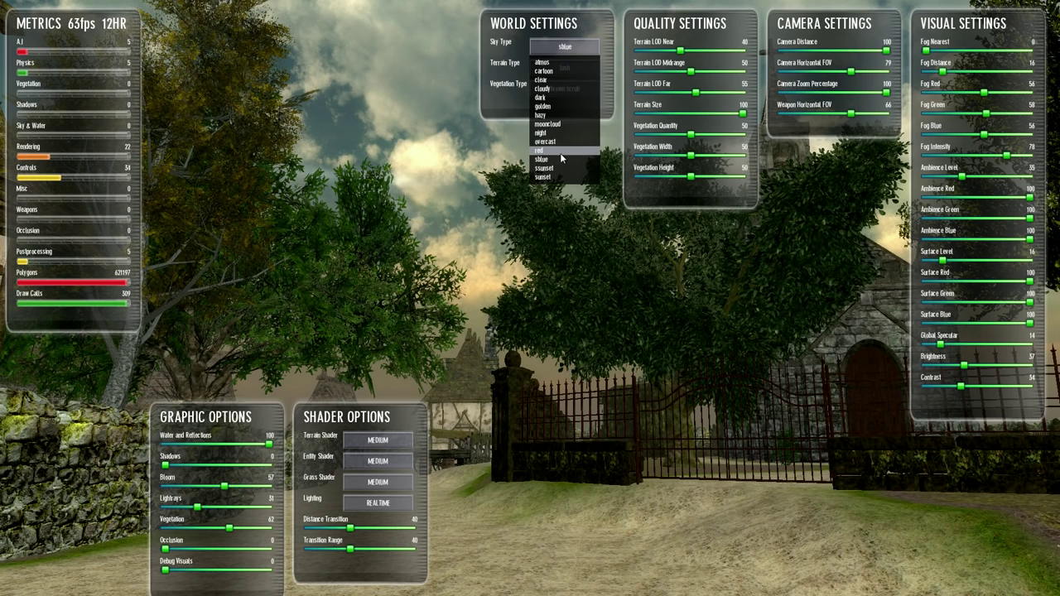
click(562, 143)
click(579, 47)
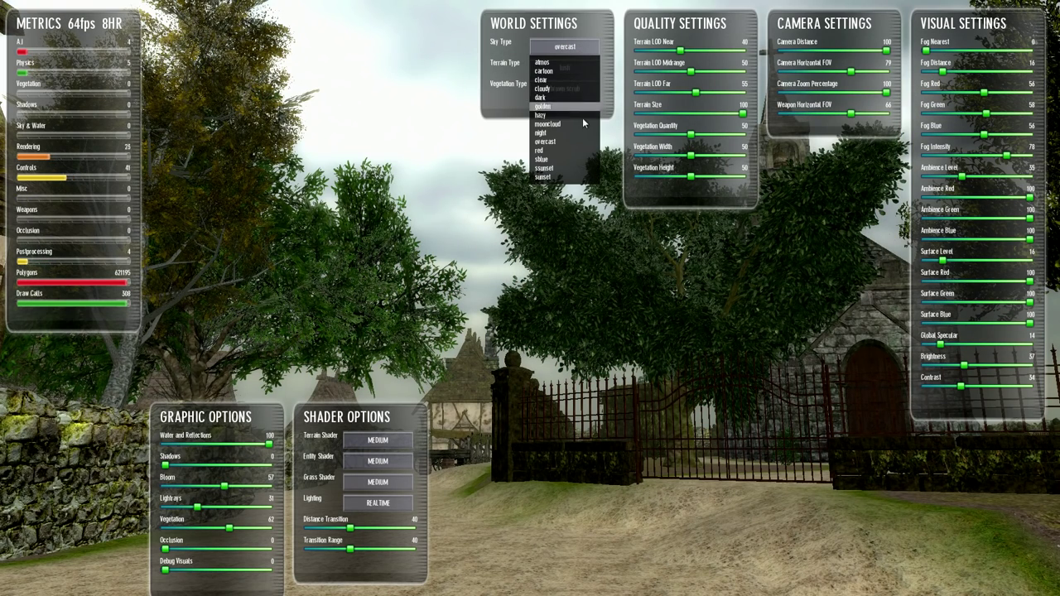
click(572, 168)
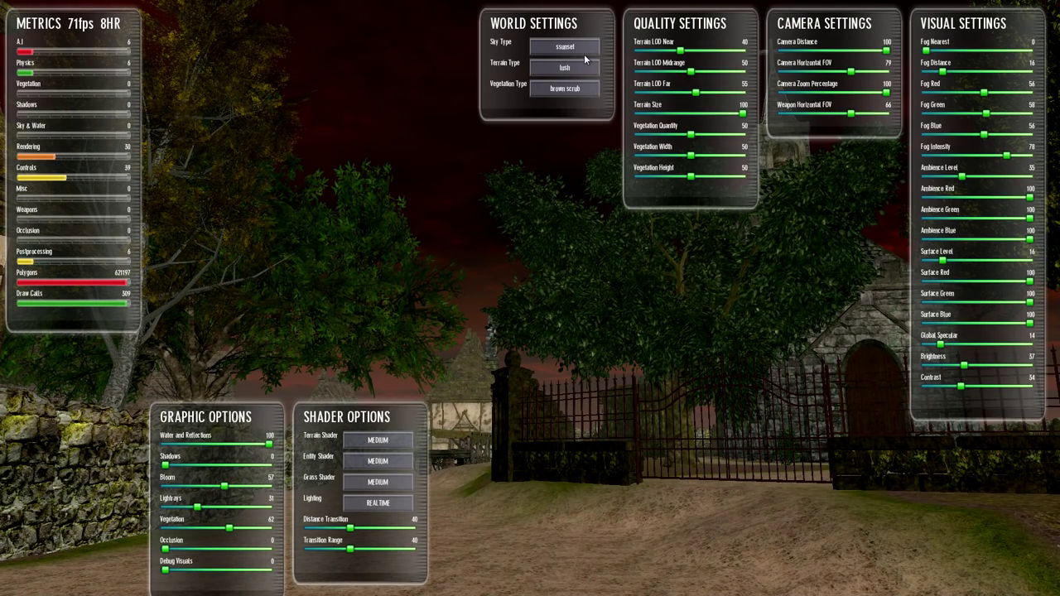
- Try the night sky, set the sky type to mooncloud and close the level settings
click(584, 46)
click(566, 141)
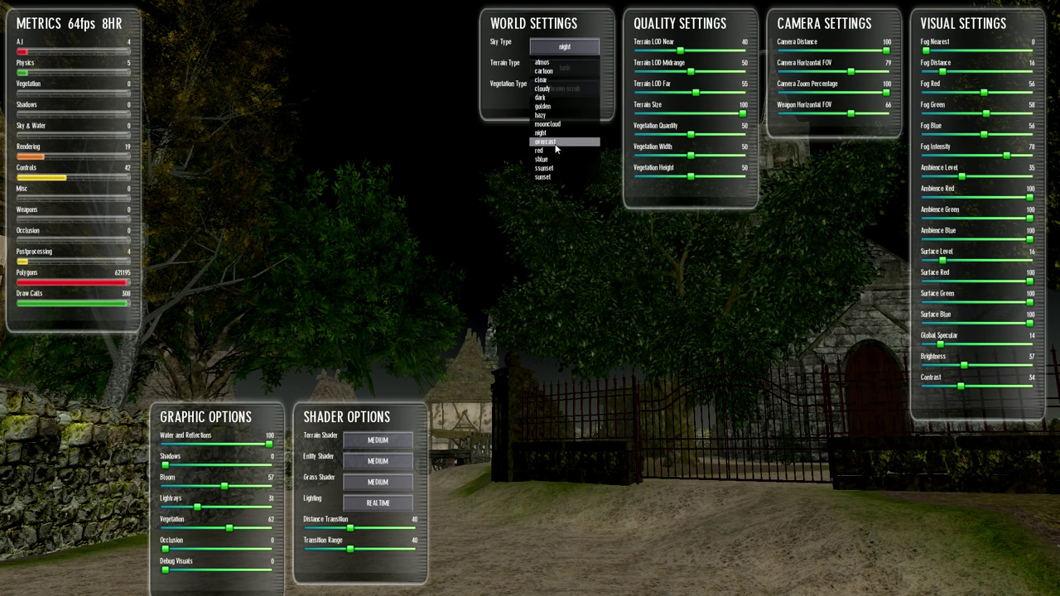
key(d)
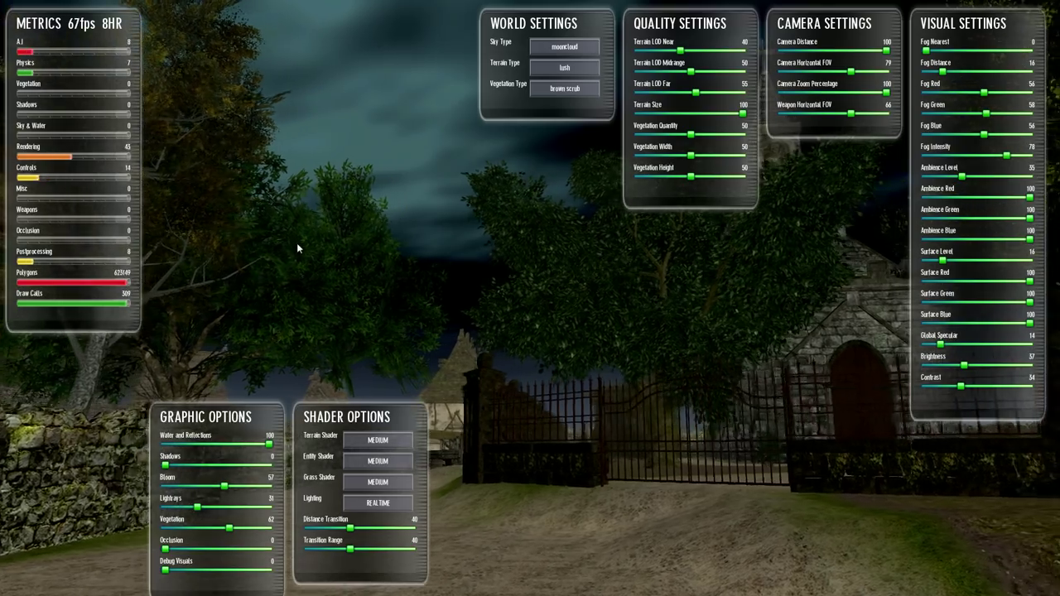
key(F11)
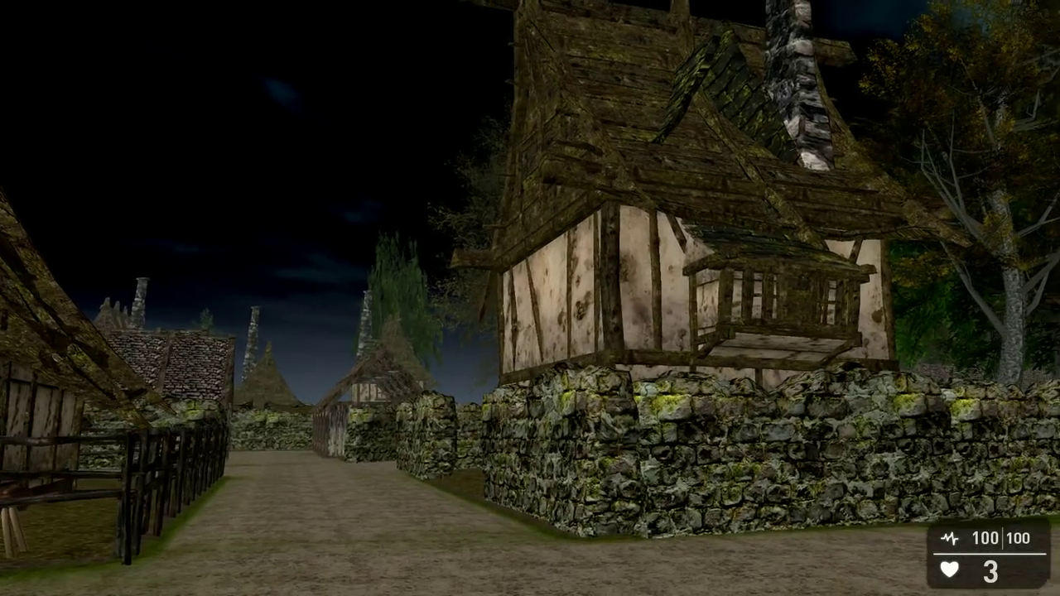
- Walk through the village under the moonlit sky, past the barrel cart and market stalls to the wooden chairs
key(w)
key(w)
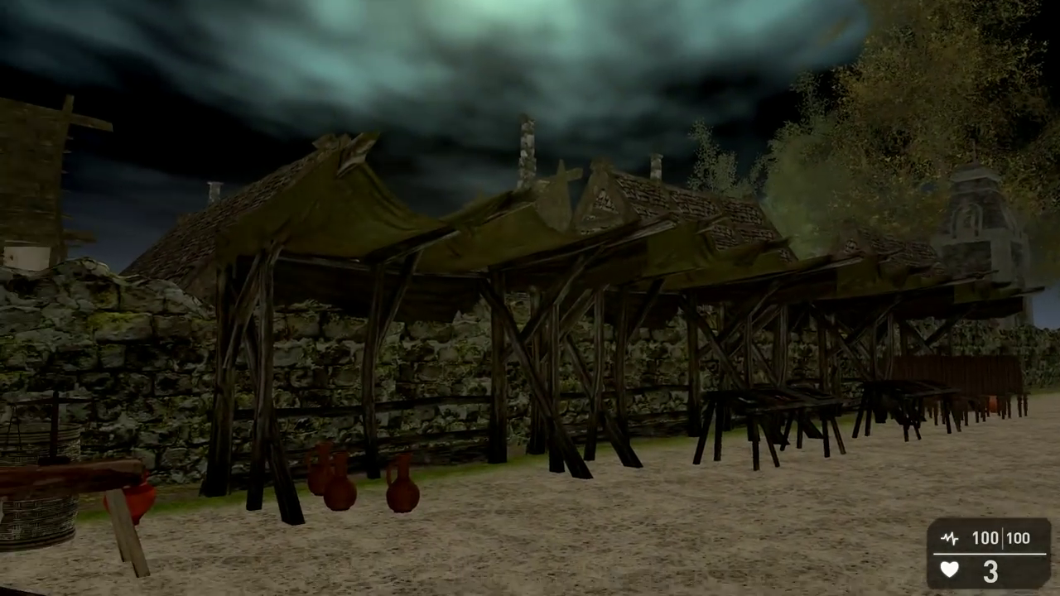
key(w)
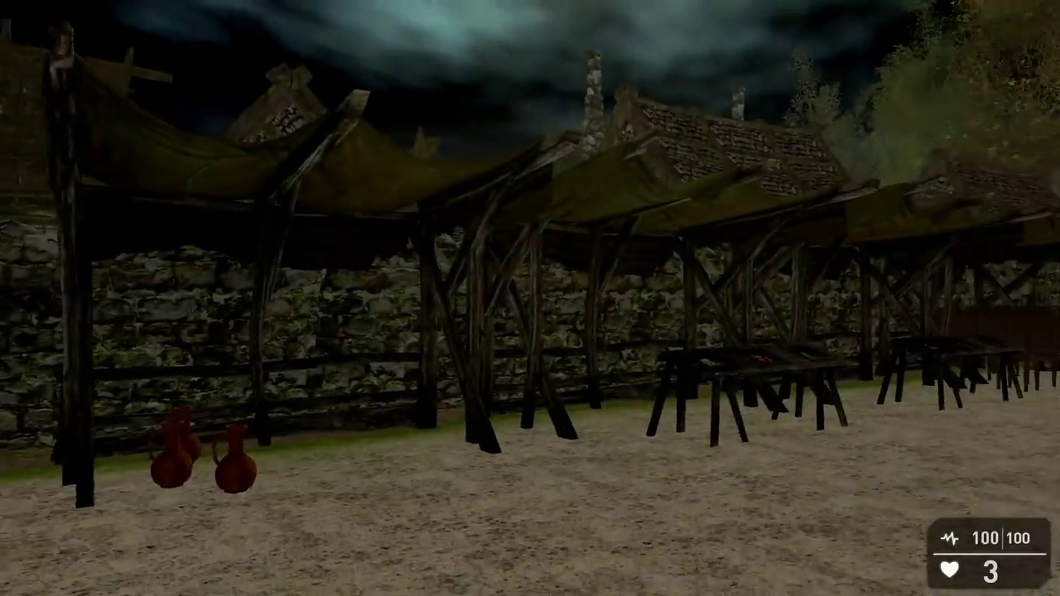
key(w)
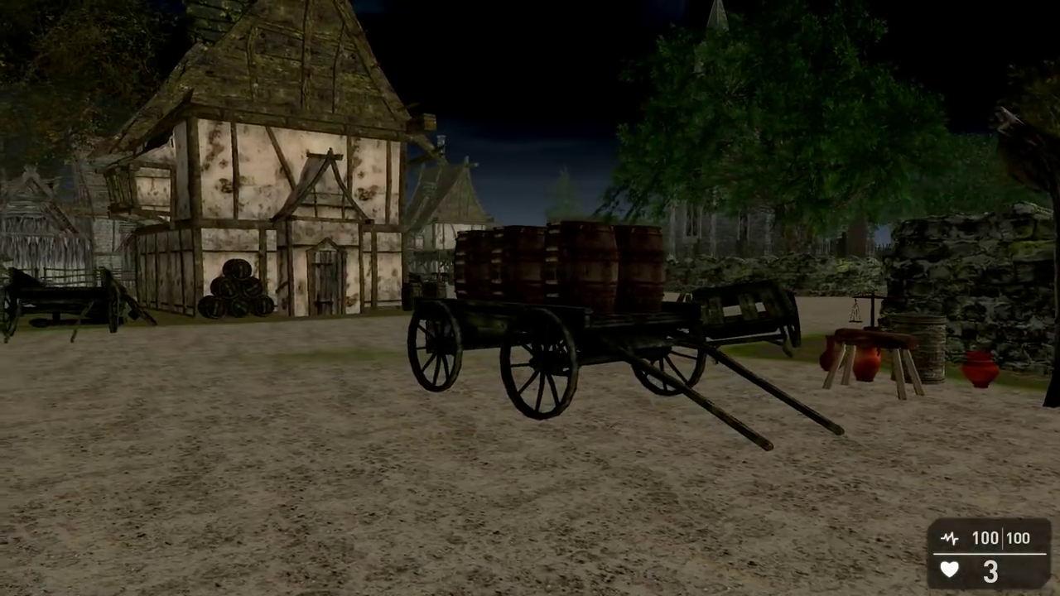
key(w)
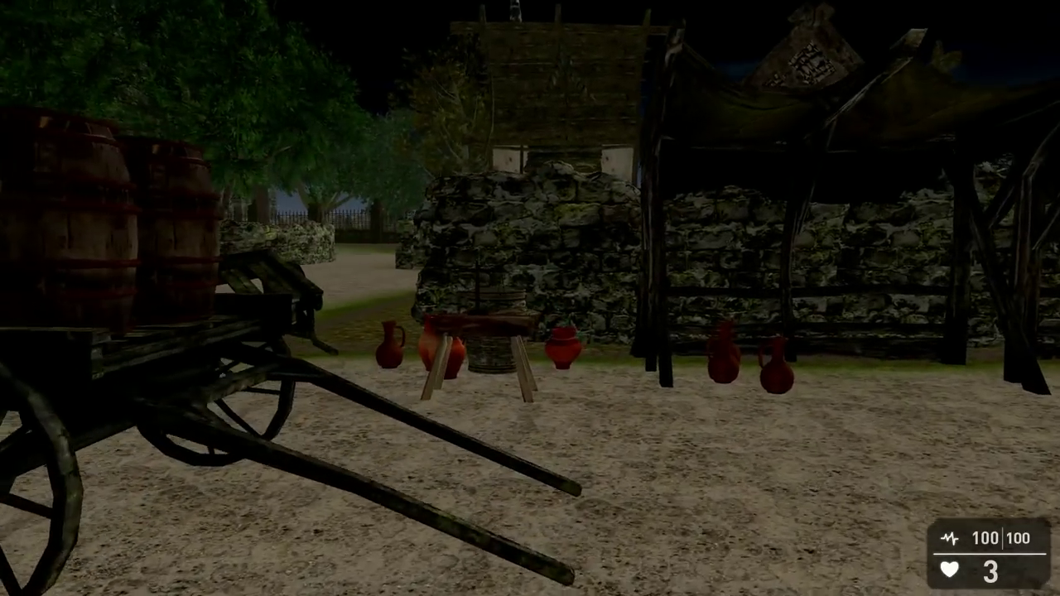
key(w)
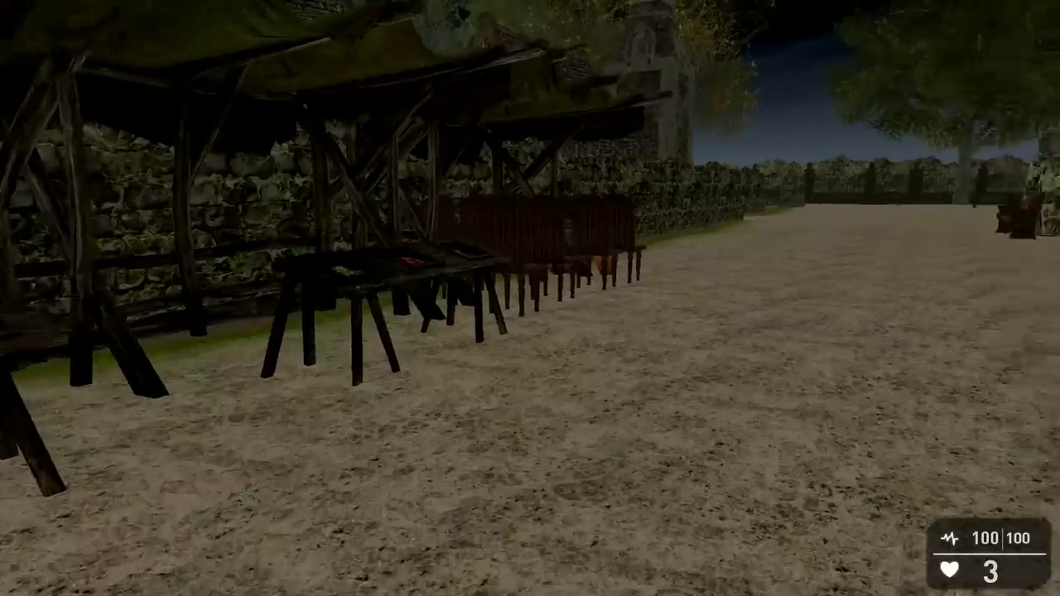
key(w)
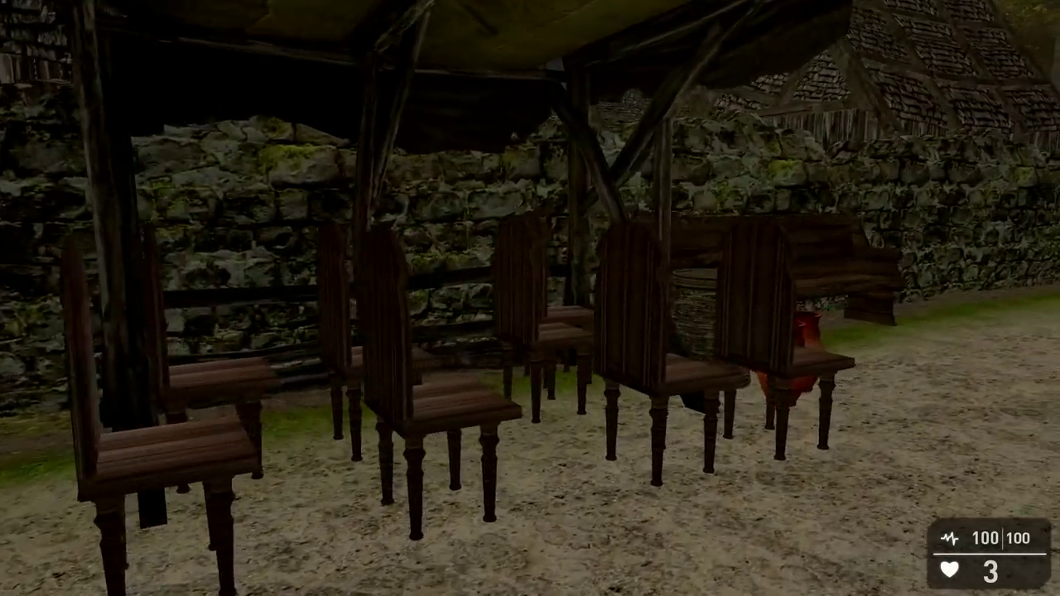
- Cross the moonlit market square to the timber houses with the log pile and clay pots, and look back towards the church
key(w)
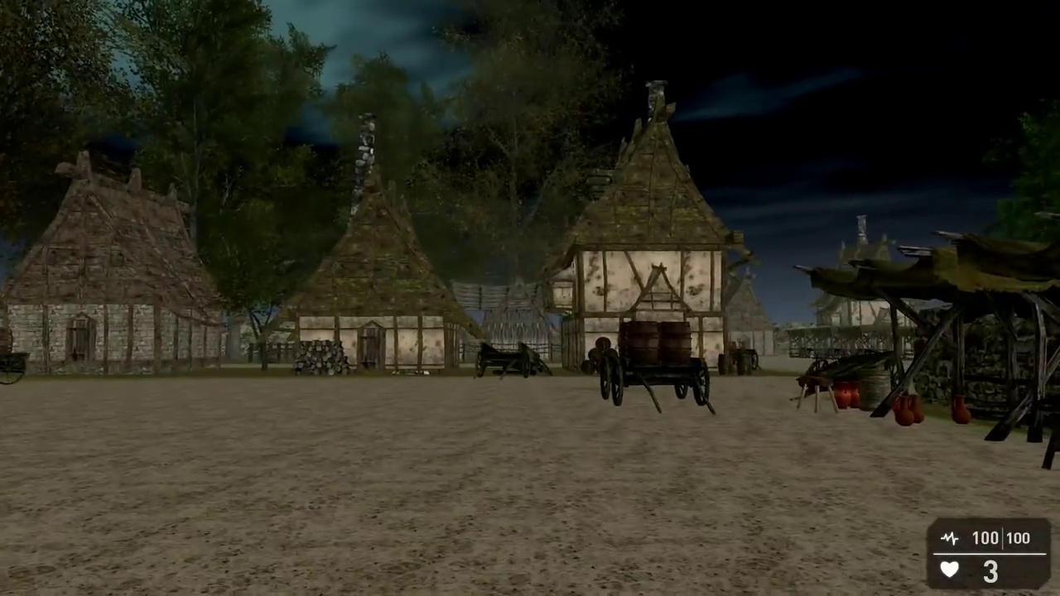
key(w)
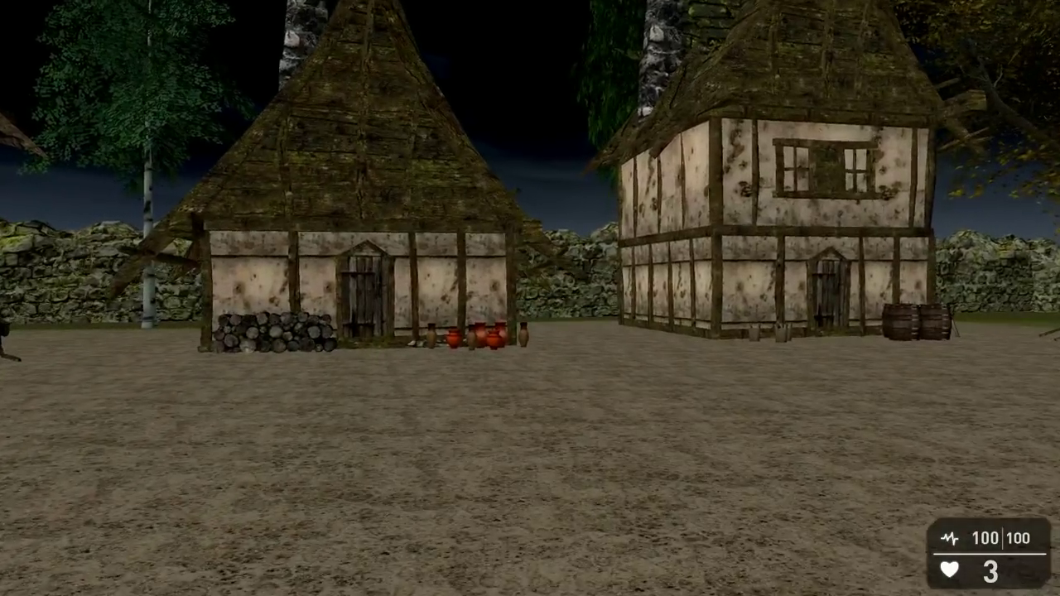
key(w)
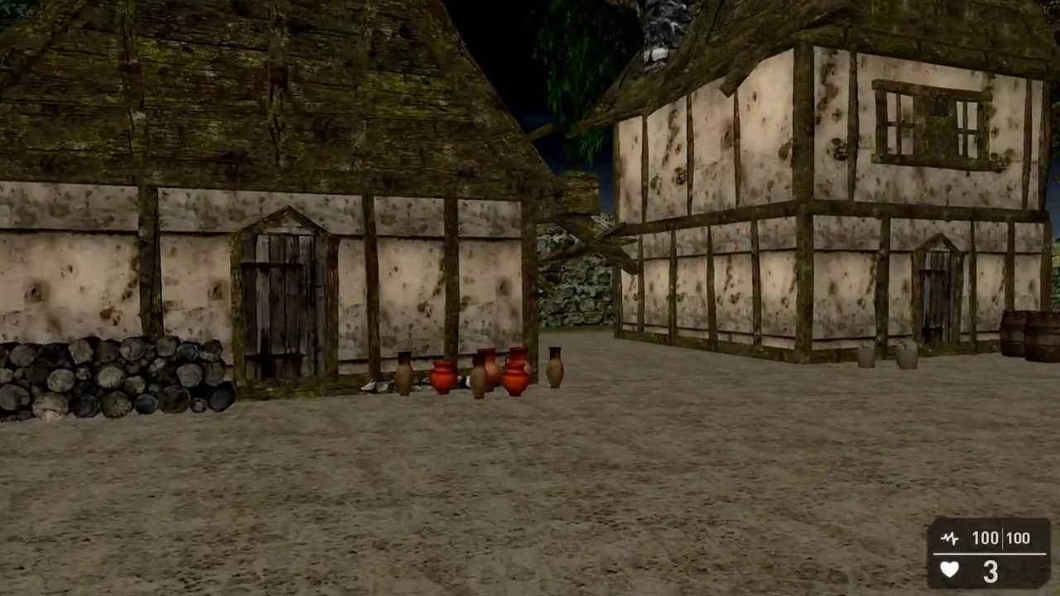
key(w)
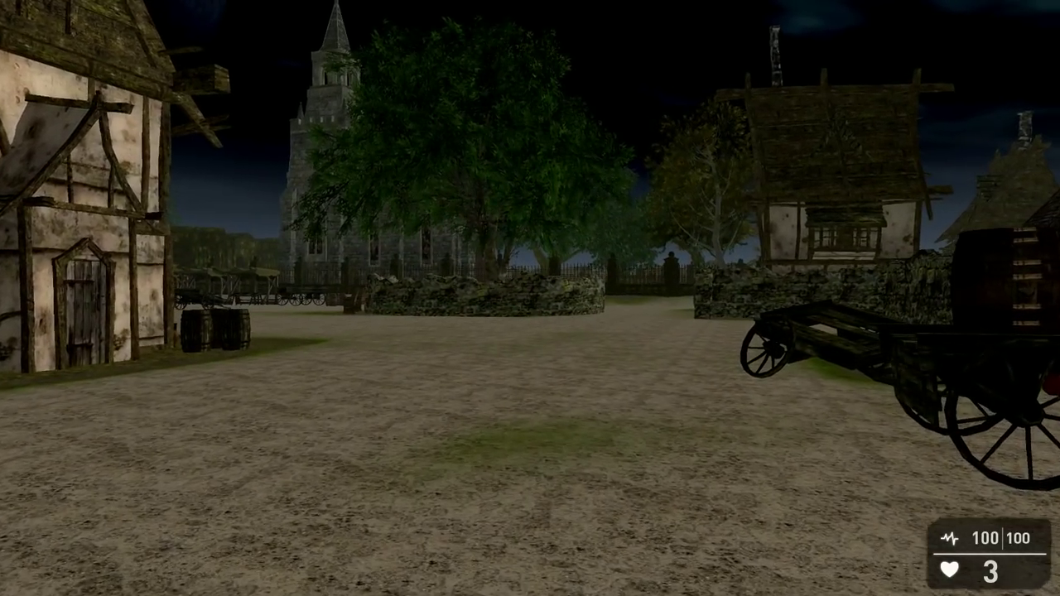
- Bring up the level settings, switch the sky type from mooncloud to a cloudy daylight sky with an orange horizon, and hide the settings
key(Tab)
key(Tab)
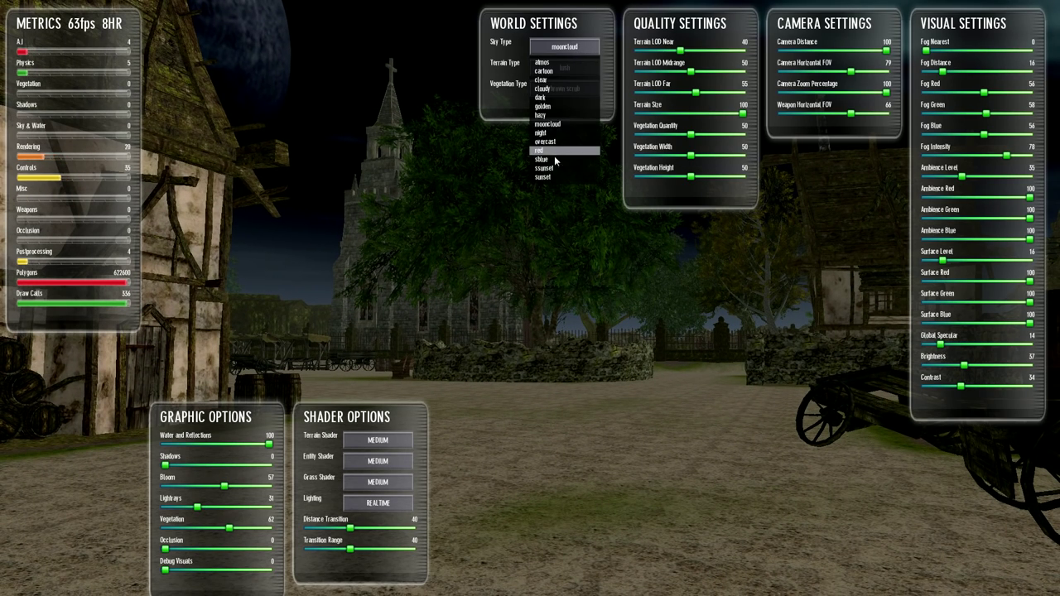
click(554, 160)
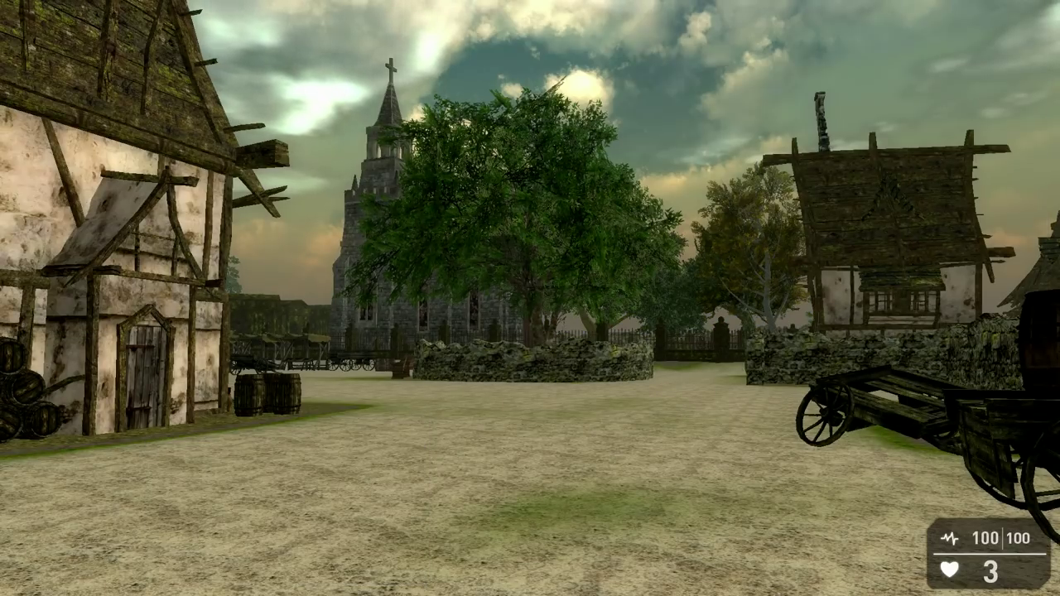
- Walk across the square and between the mossy stone walls to the iron gate of the churchyard
key(w)
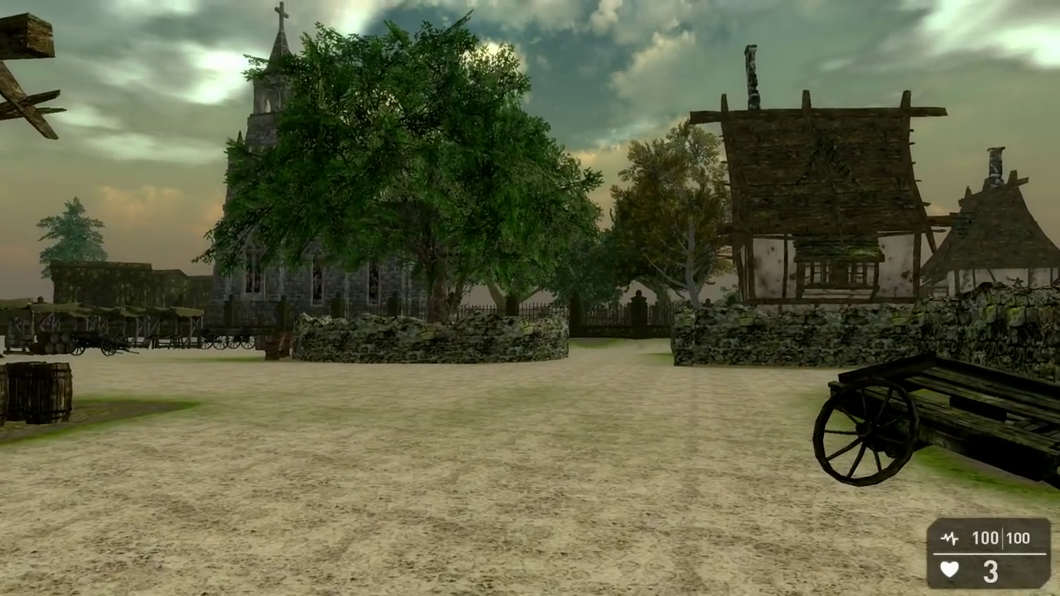
key(w)
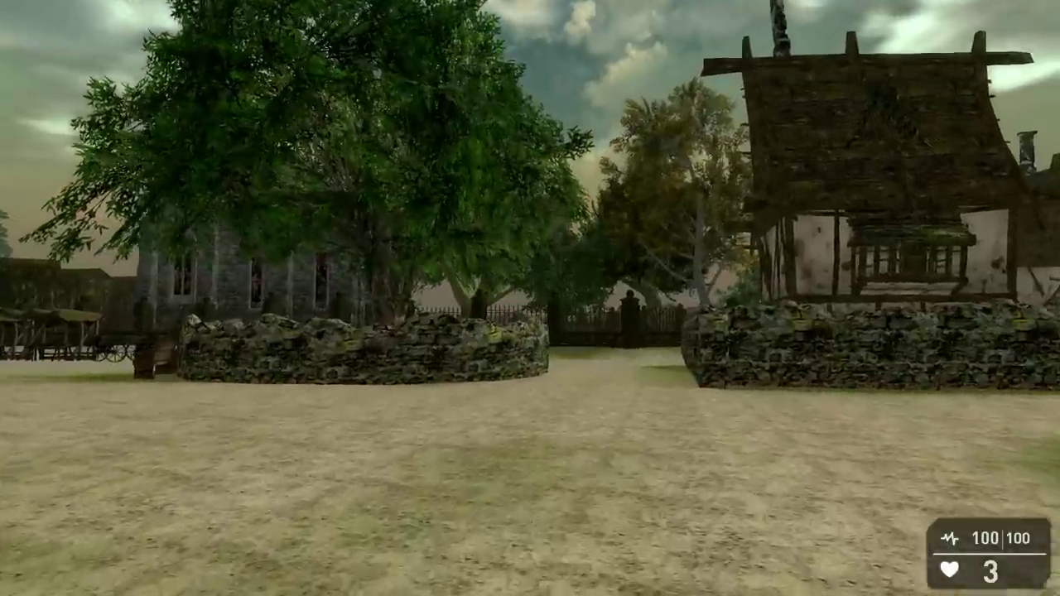
key(w)
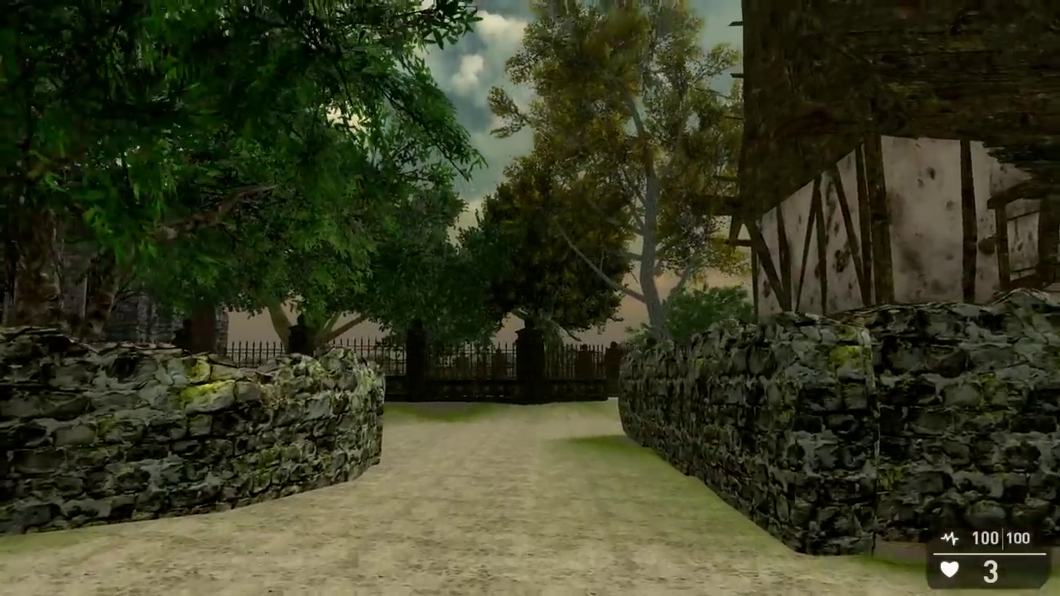
key(w)
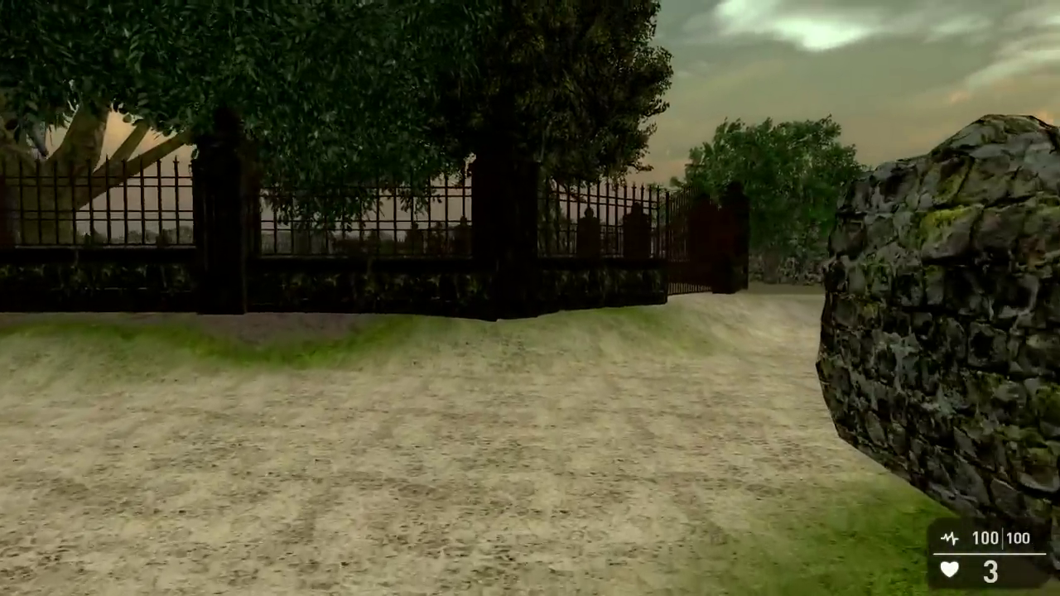
key(w)
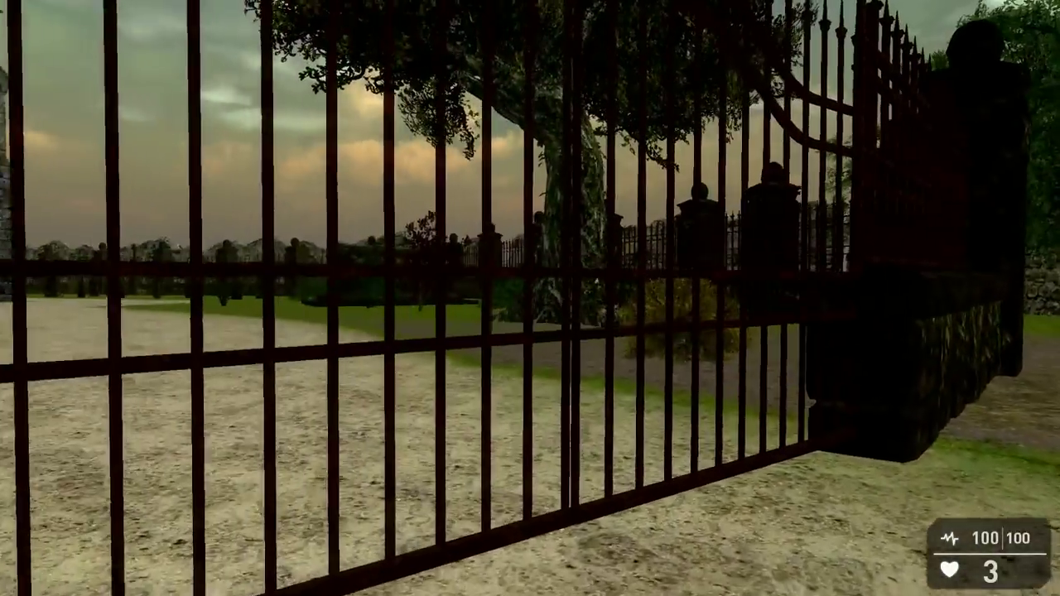
- Open the iron gate and follow the path into the churchyard, looking over the old tree, shrubs and tomb
key(w)
key(e)
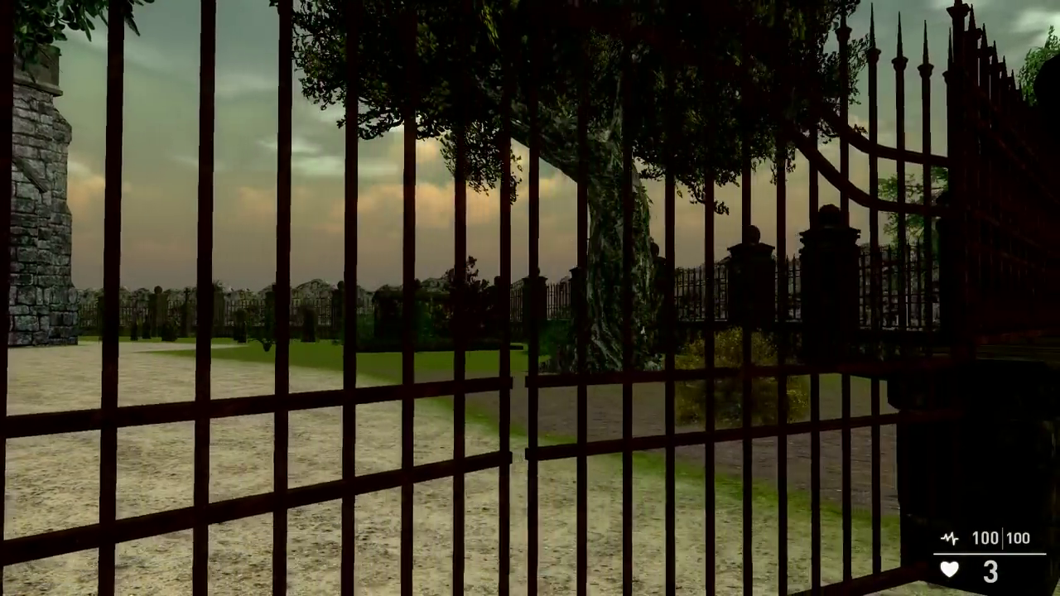
key(e)
key(w)
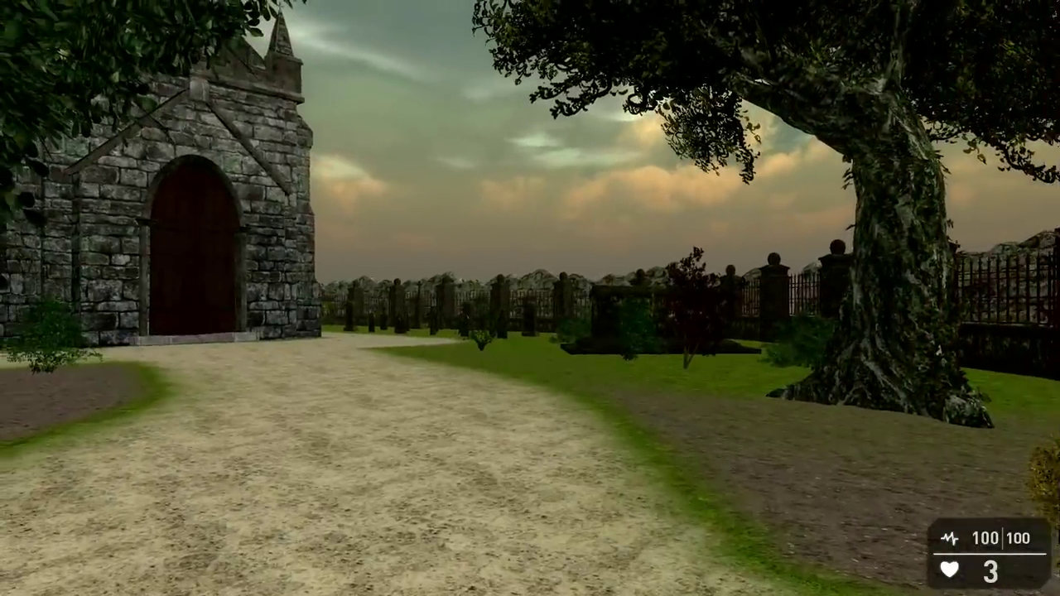
key(w)
key(w)
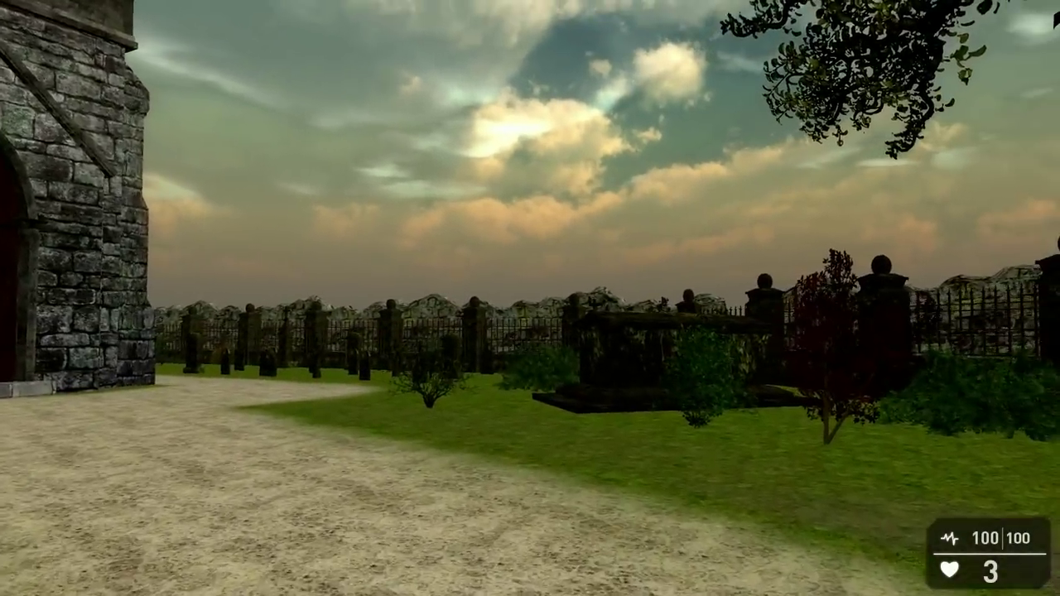
- Follow the path along the church past the gravestones and open the church's wooden door
key(w)
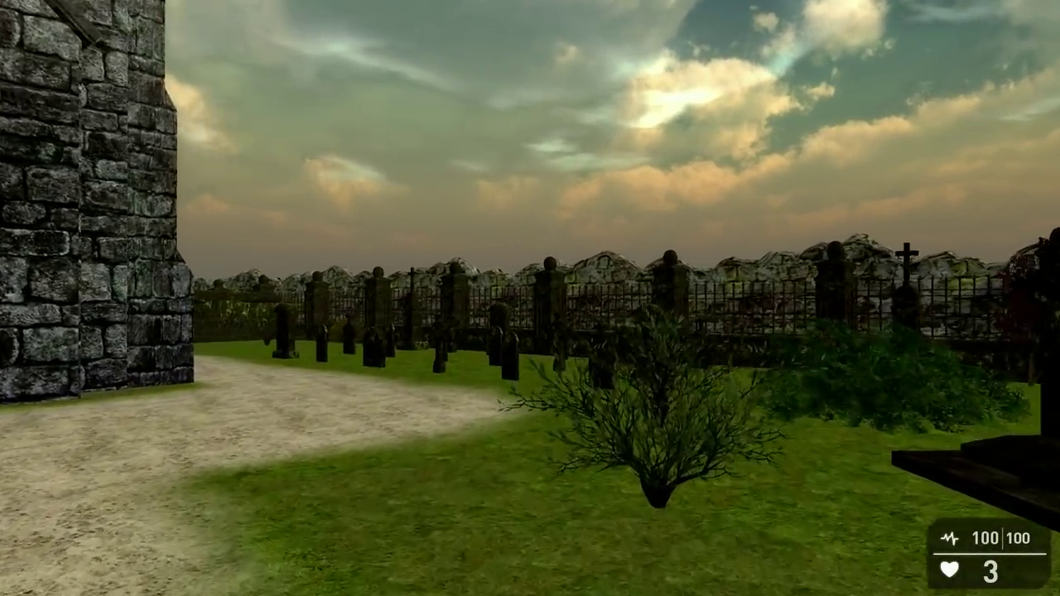
key(w)
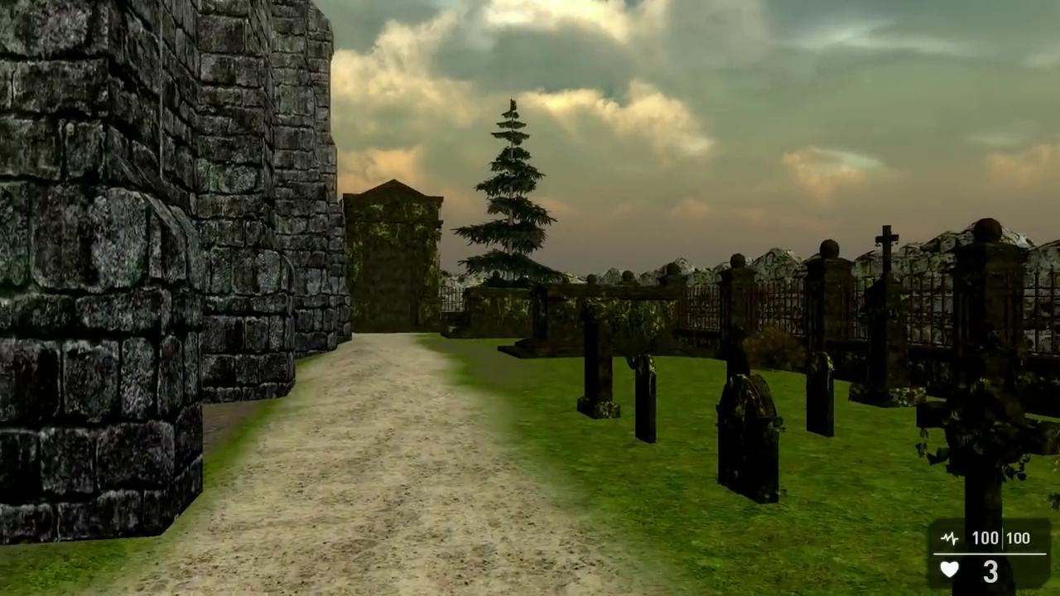
key(w)
key(w)
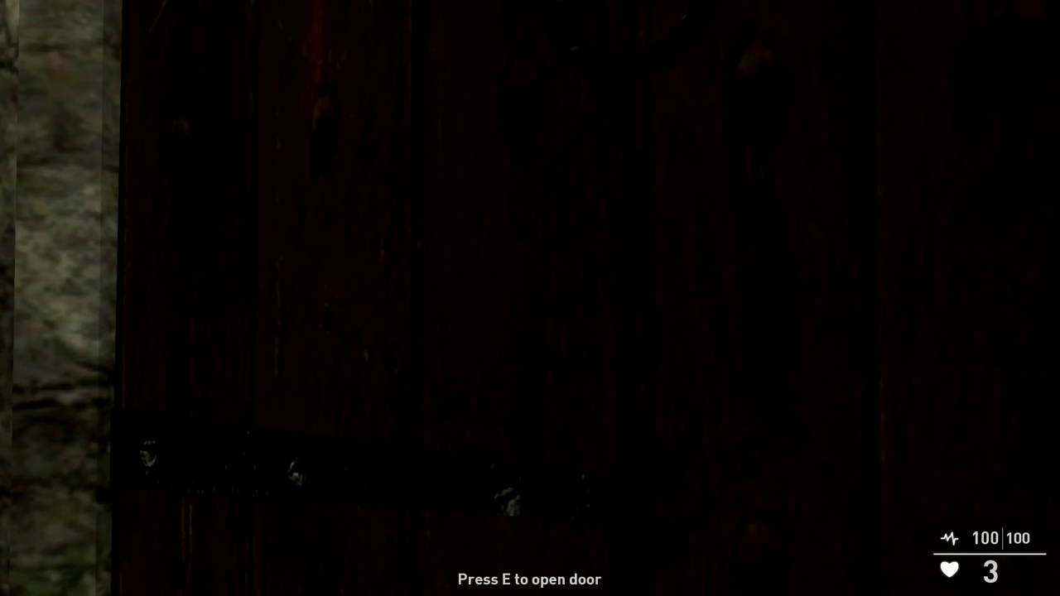
key(e)
key(w)
key(w)
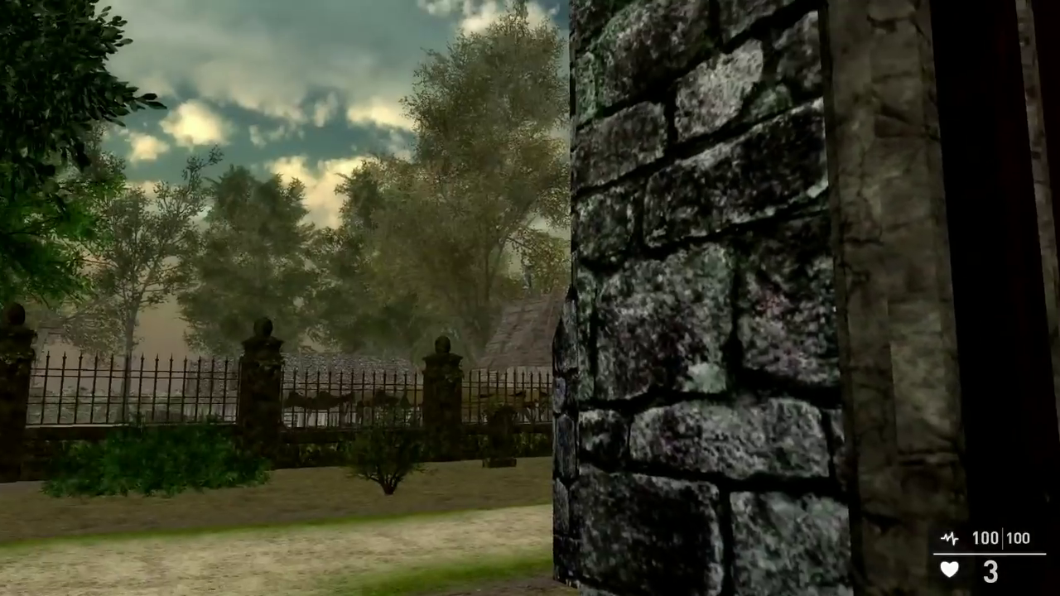
- Walk from the church along the churchyard fence and out through the open gate to the village houses
key(w)
key(w)
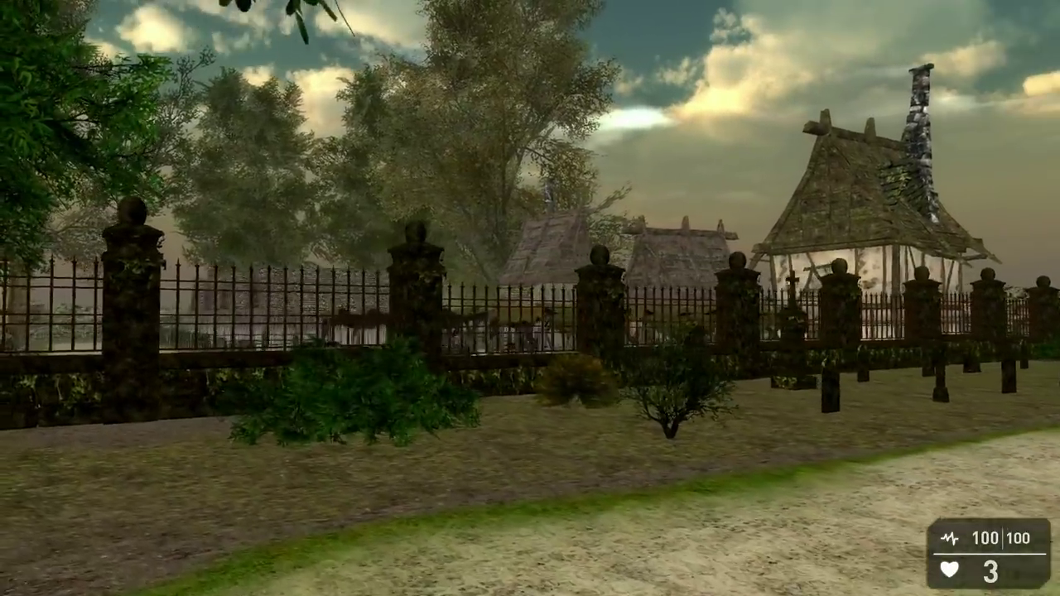
key(w)
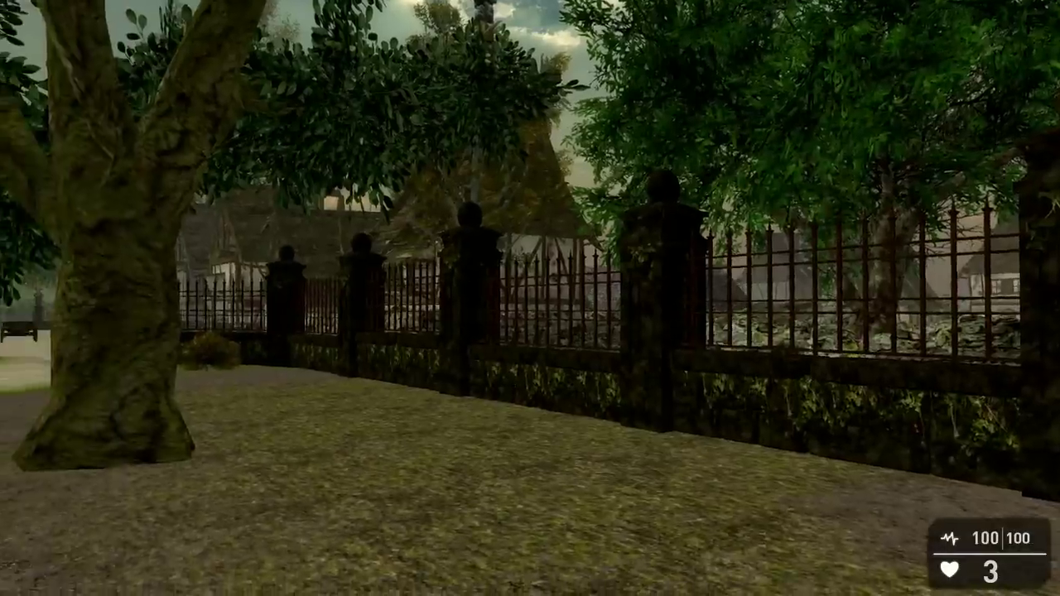
key(w)
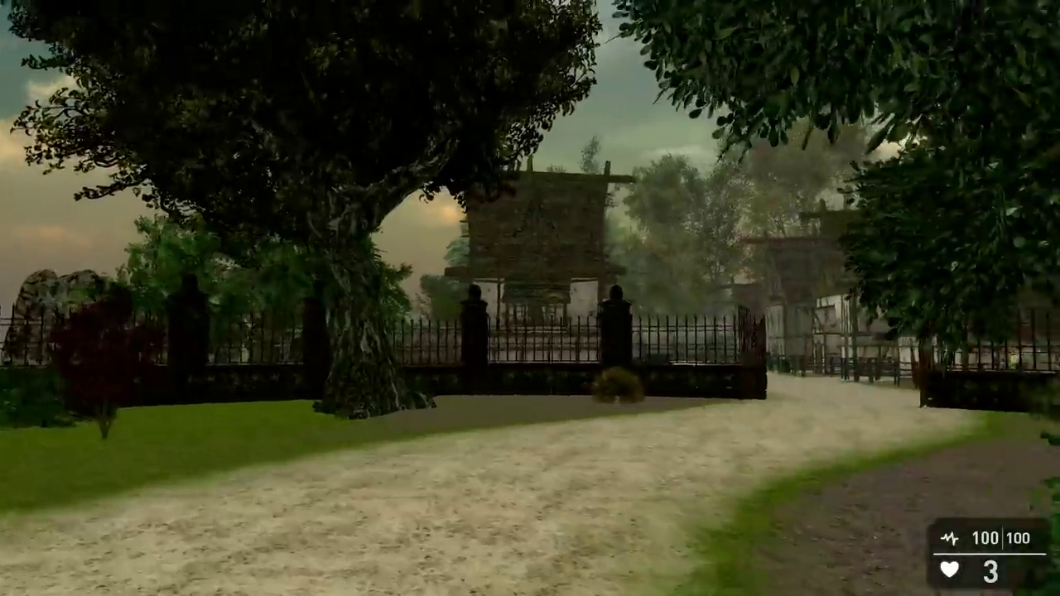
key(w)
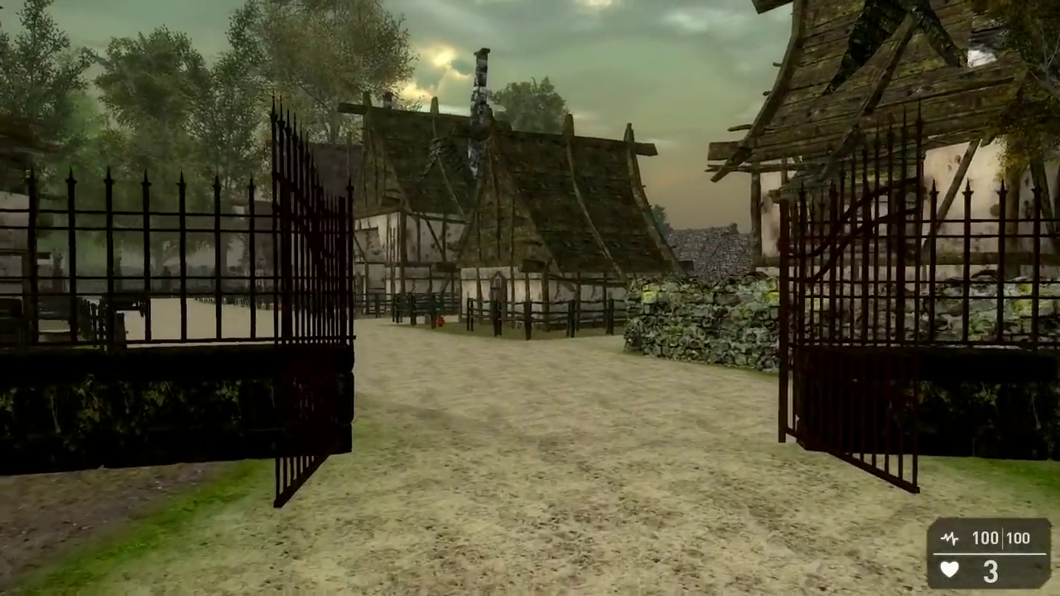
key(w)
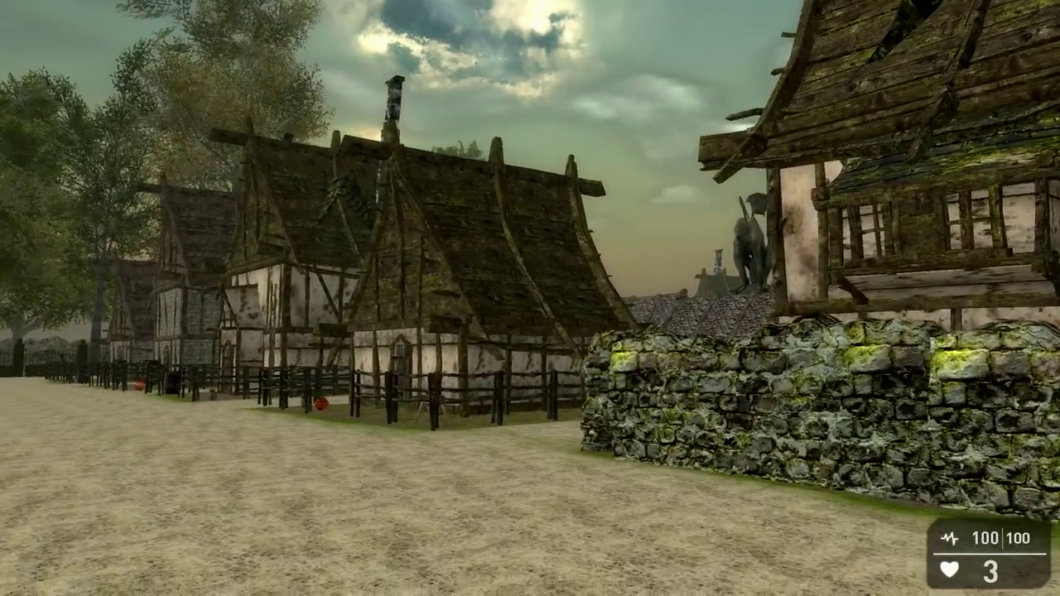
- Walk past the fenced timber house into the yard of wooden barns, past the well to the stone wall
key(w)
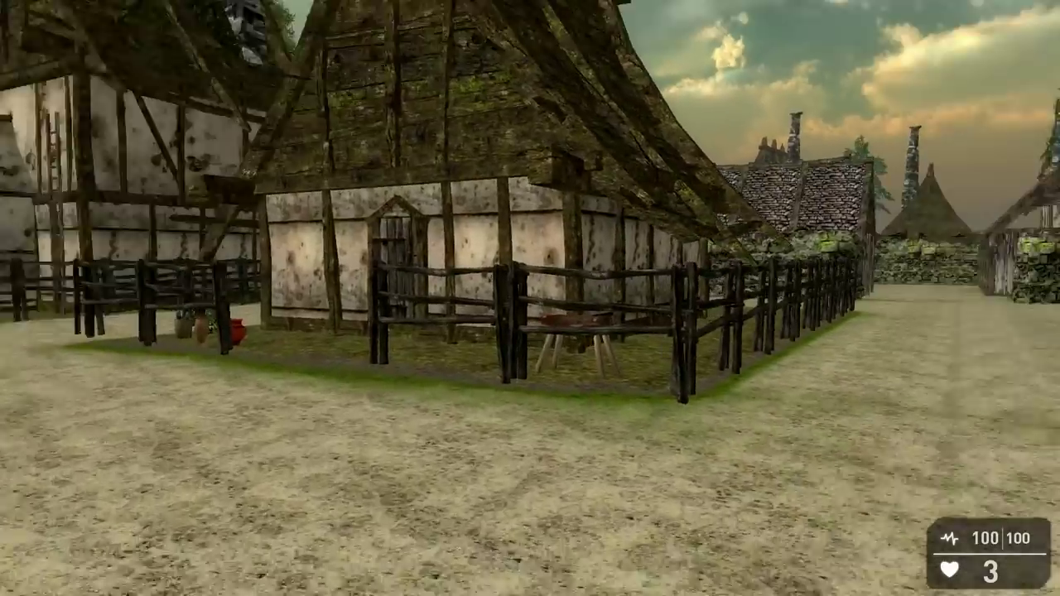
key(w)
key(w)
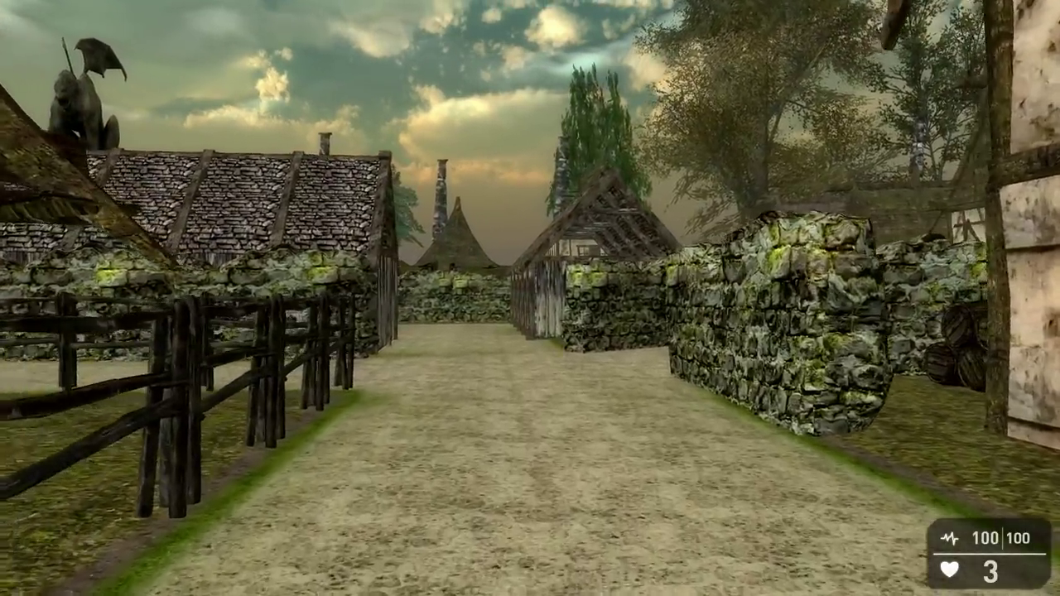
key(w)
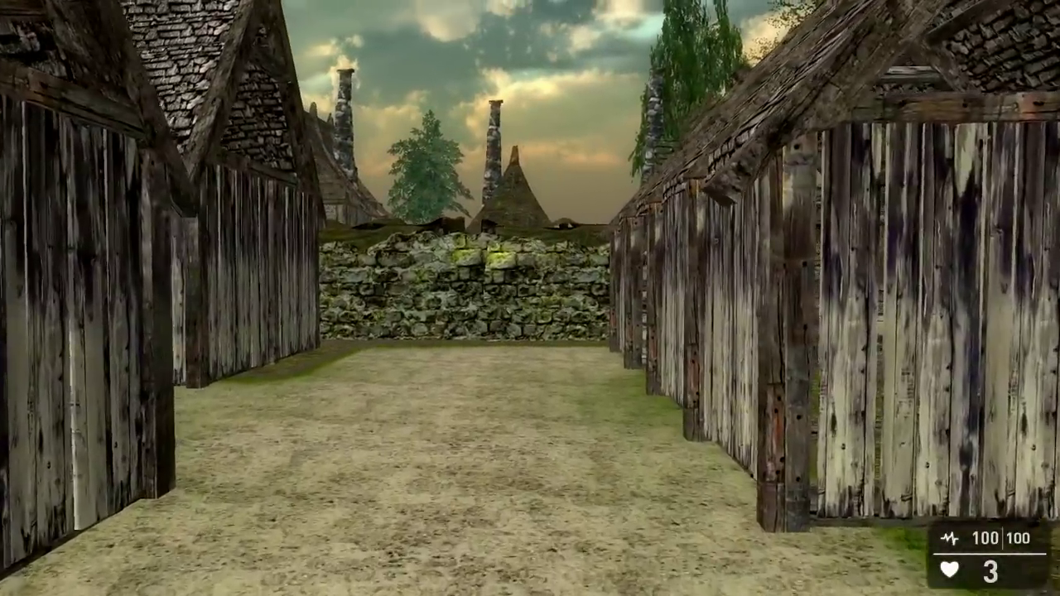
key(w)
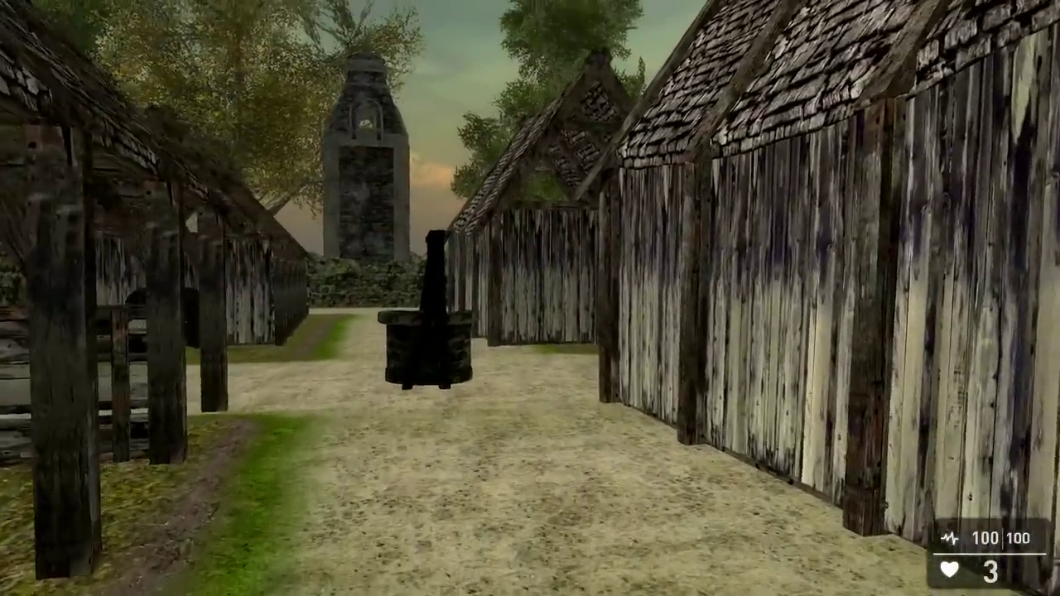
key(w)
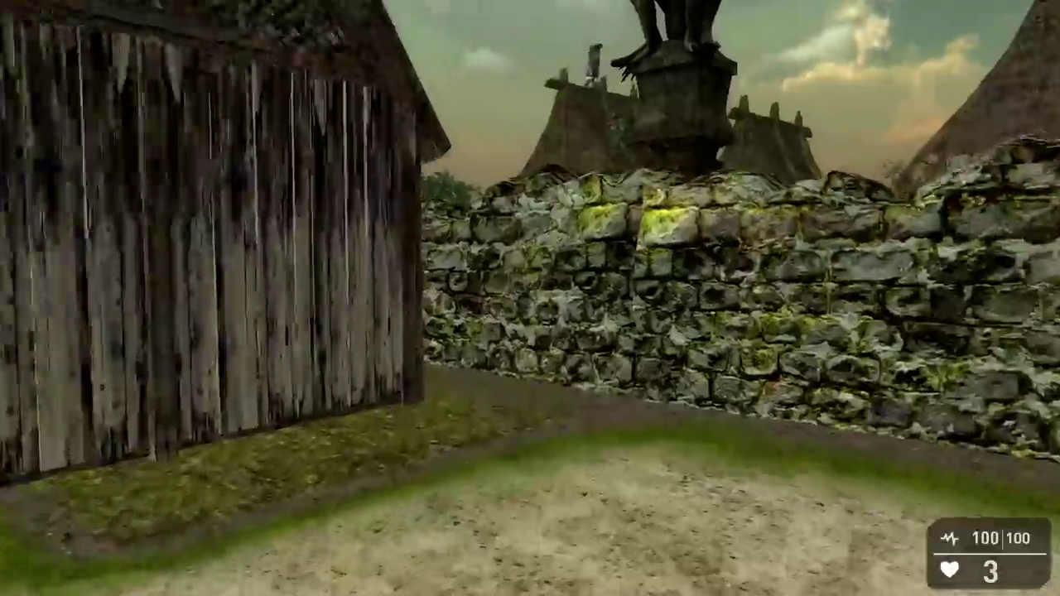
- Leave the barn yard and follow the walled lane past the gargoyle statue to the timber houses on the open square
key(w)
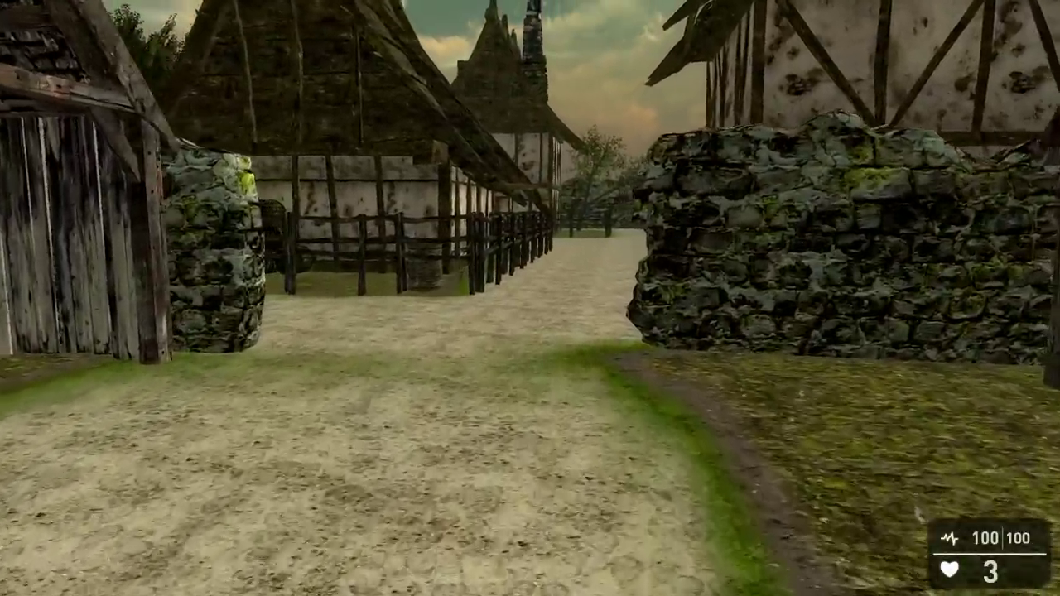
key(w)
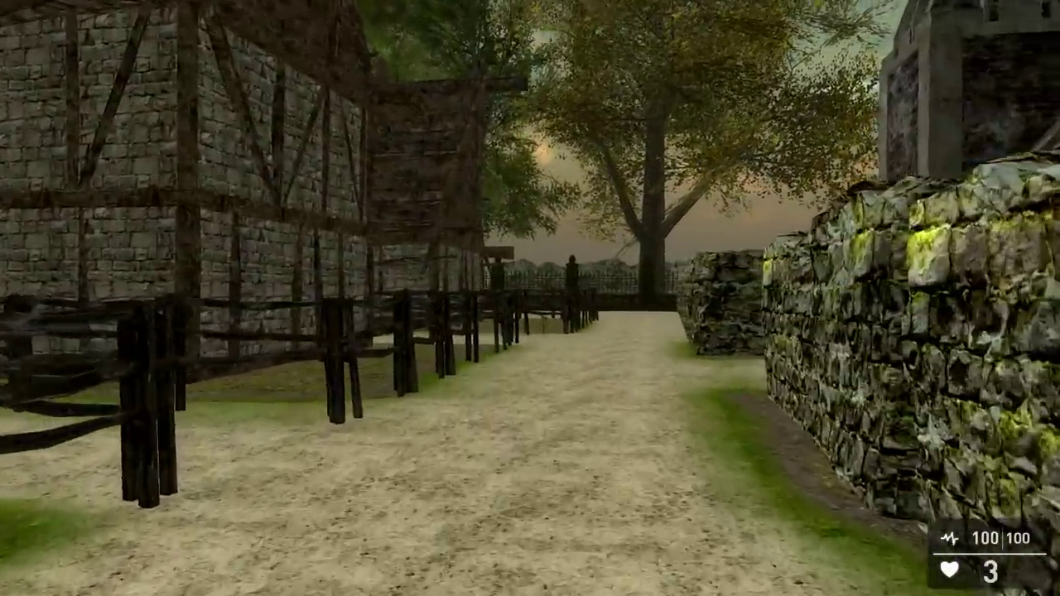
key(w)
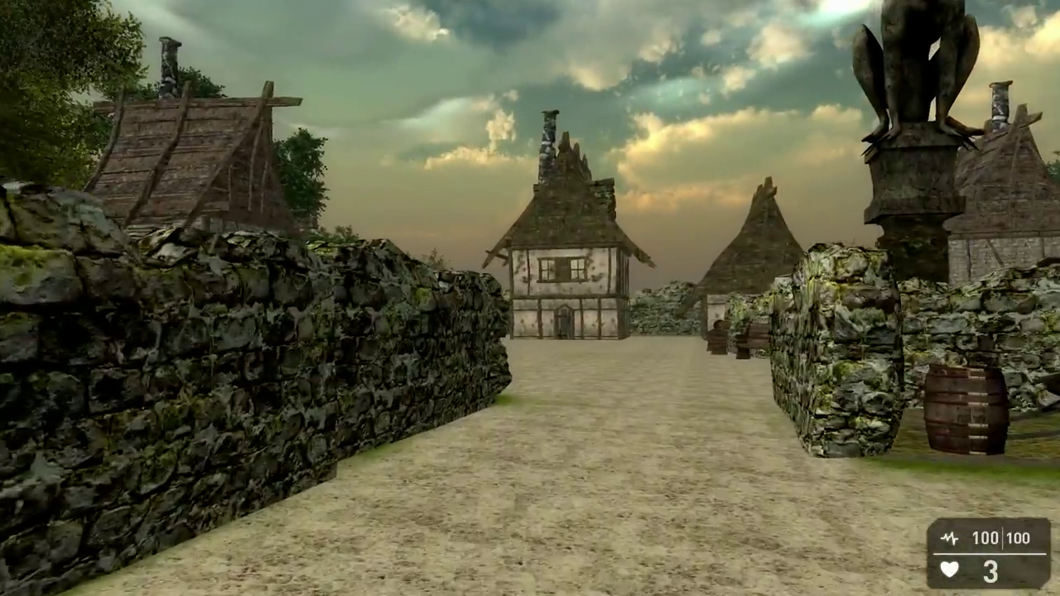
key(w)
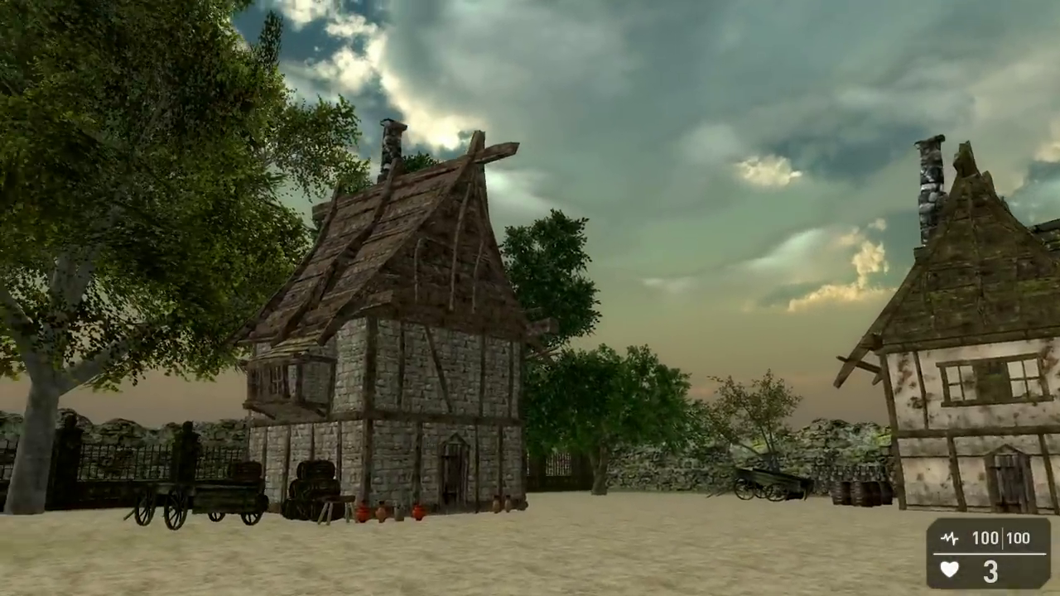
key(w)
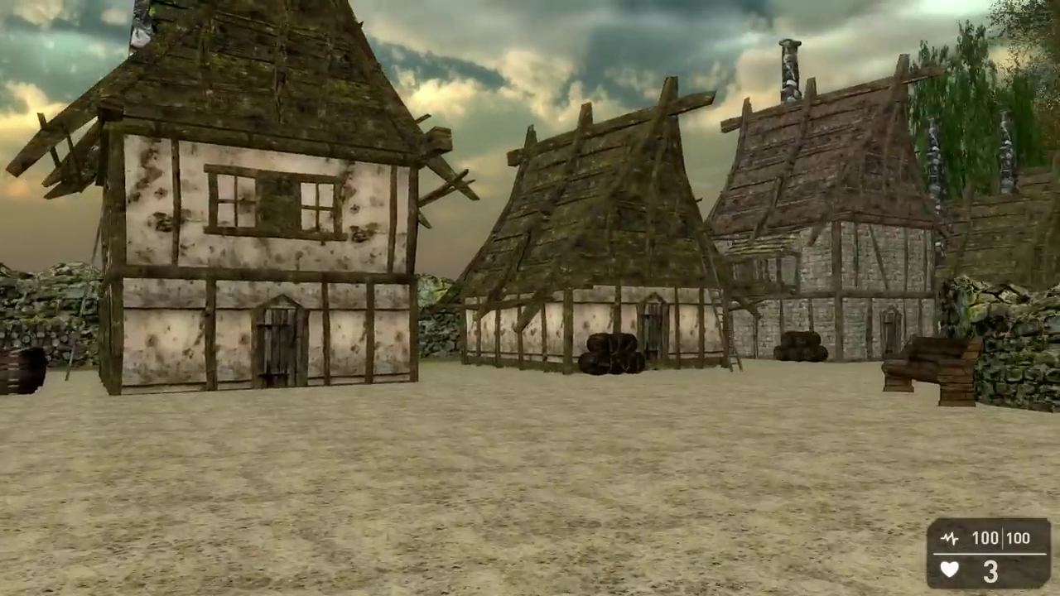
- Cross the square past the barrel carts, walled tree and market stalls to the thatched stone house by the village wall
key(w)
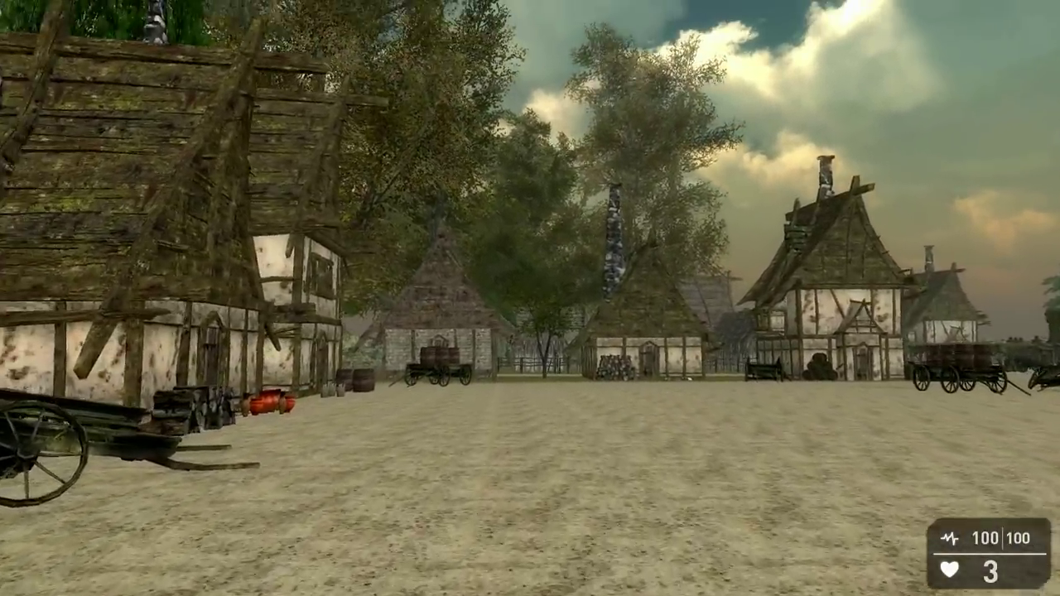
key(w)
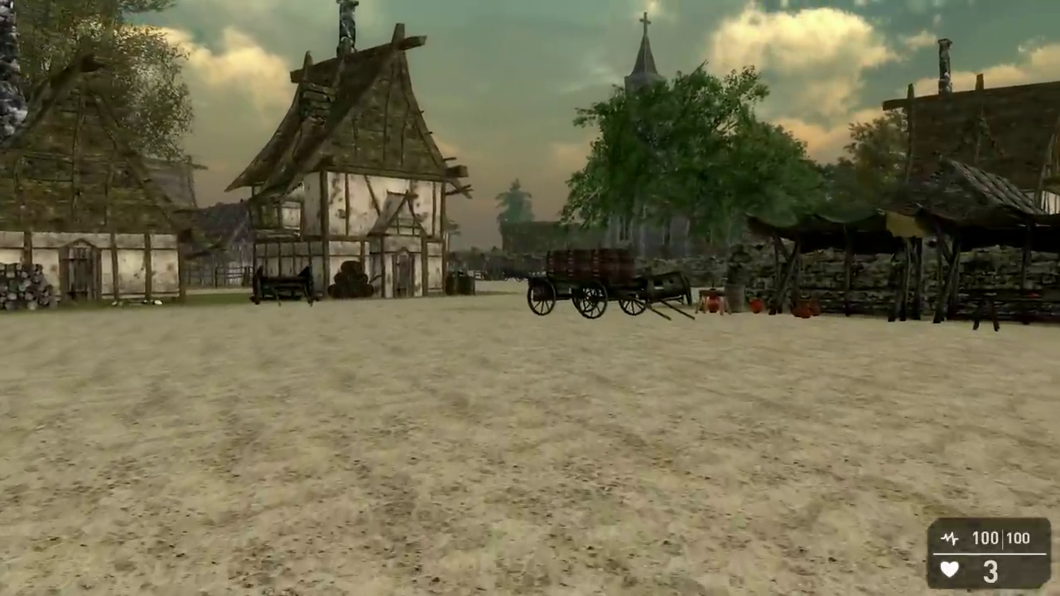
key(w)
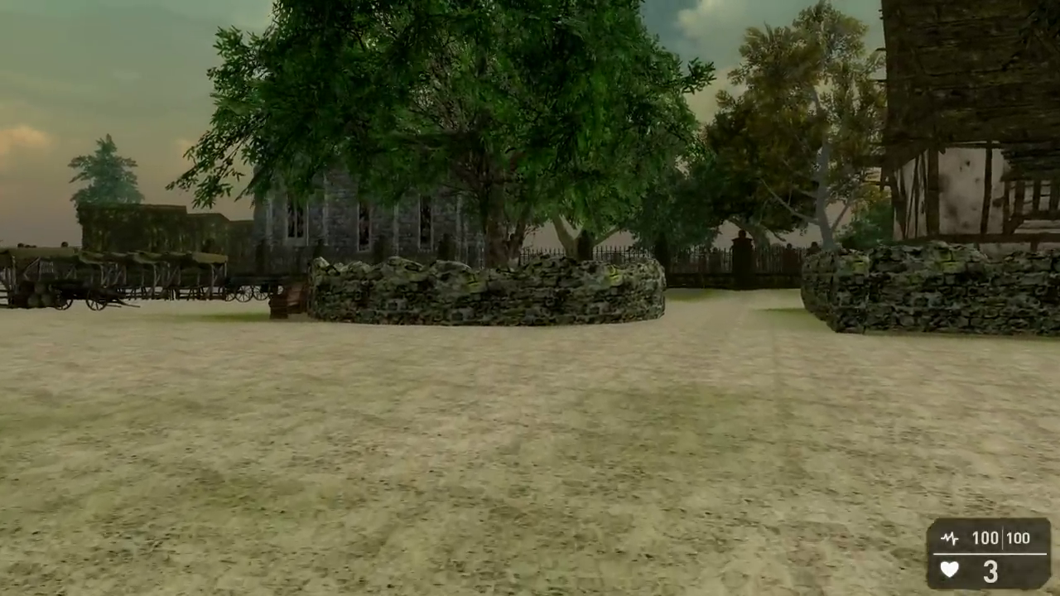
key(w)
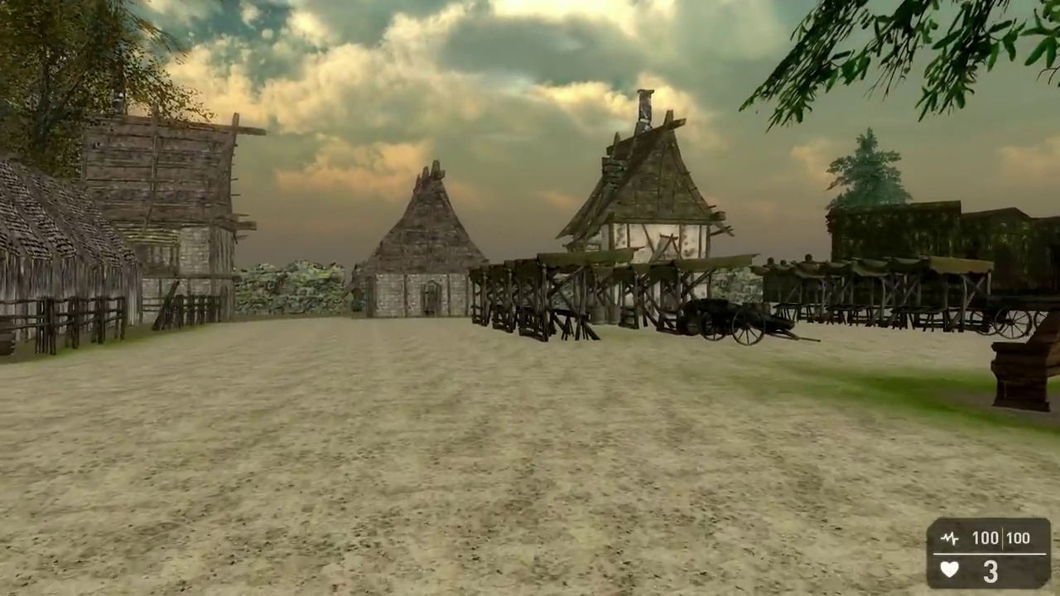
key(w)
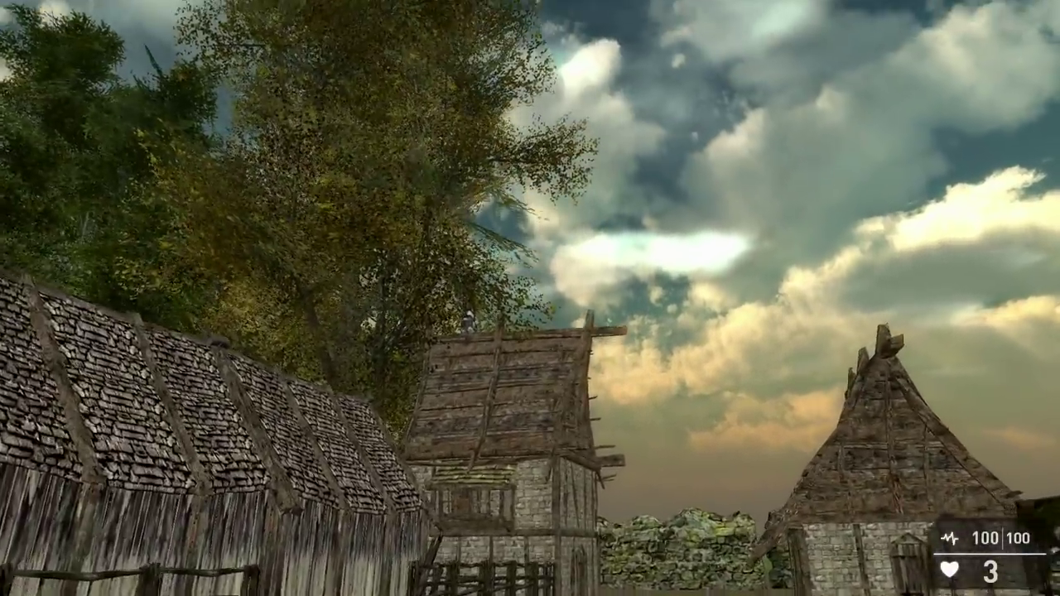
key(w)
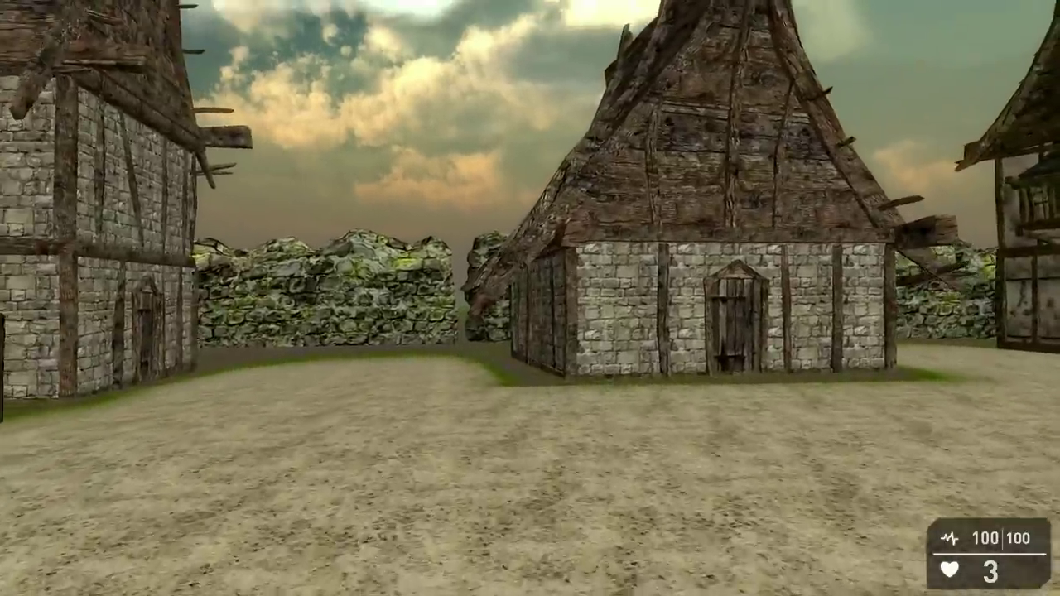
- Walk from the thatched stone house back across the square, past the market stalls toward the walled barn yard and gargoyle statue
key(w)
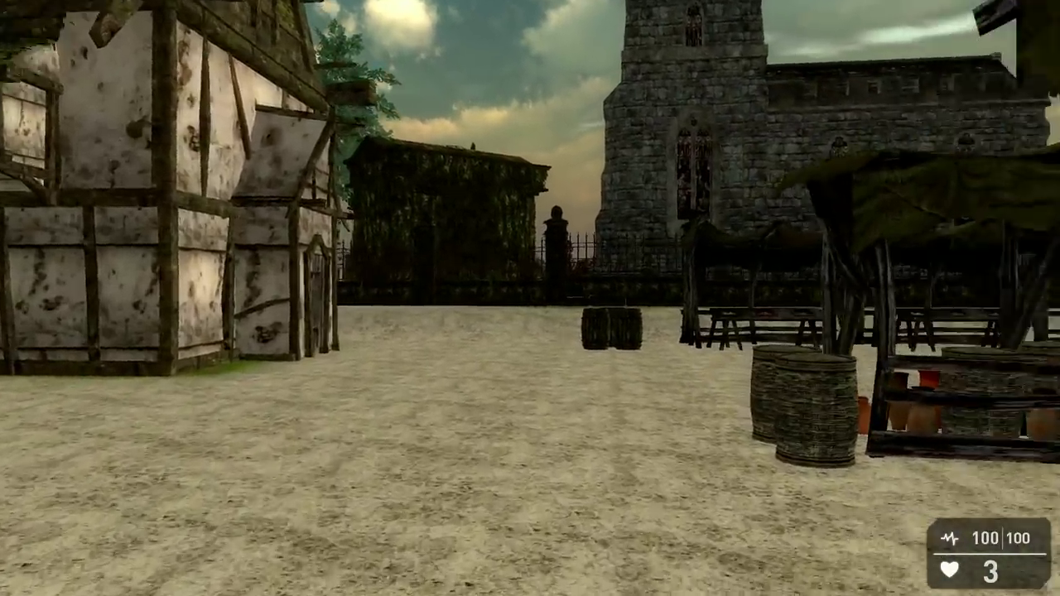
key(s)
key(w)
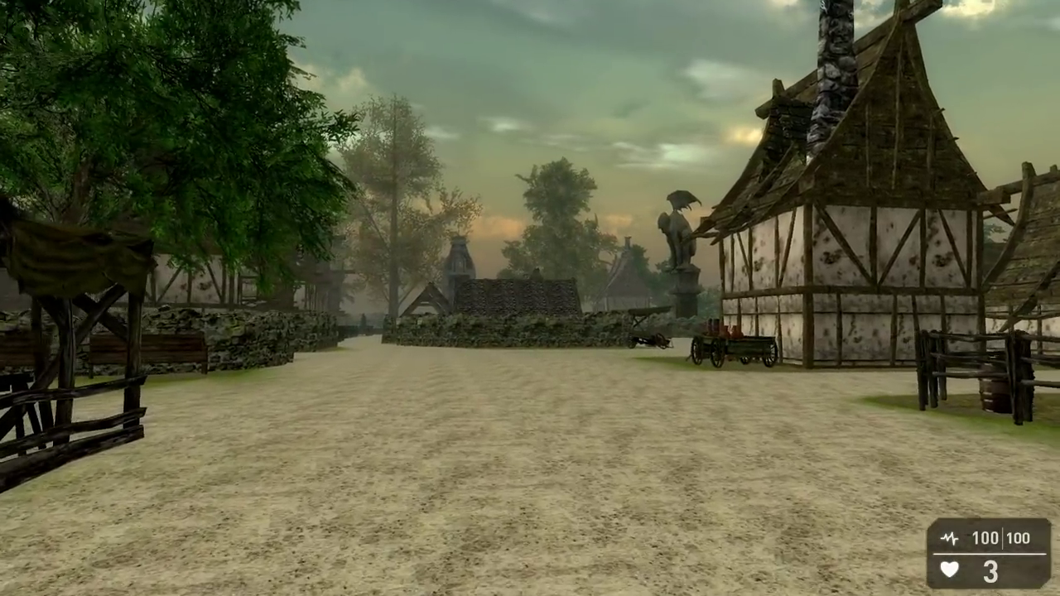
key(w)
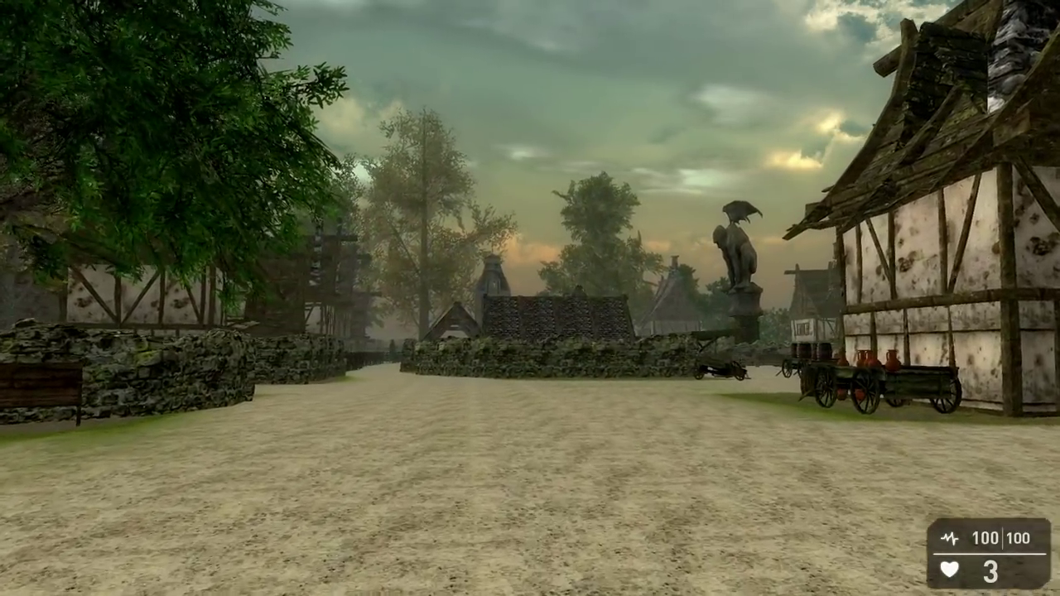
key(w)
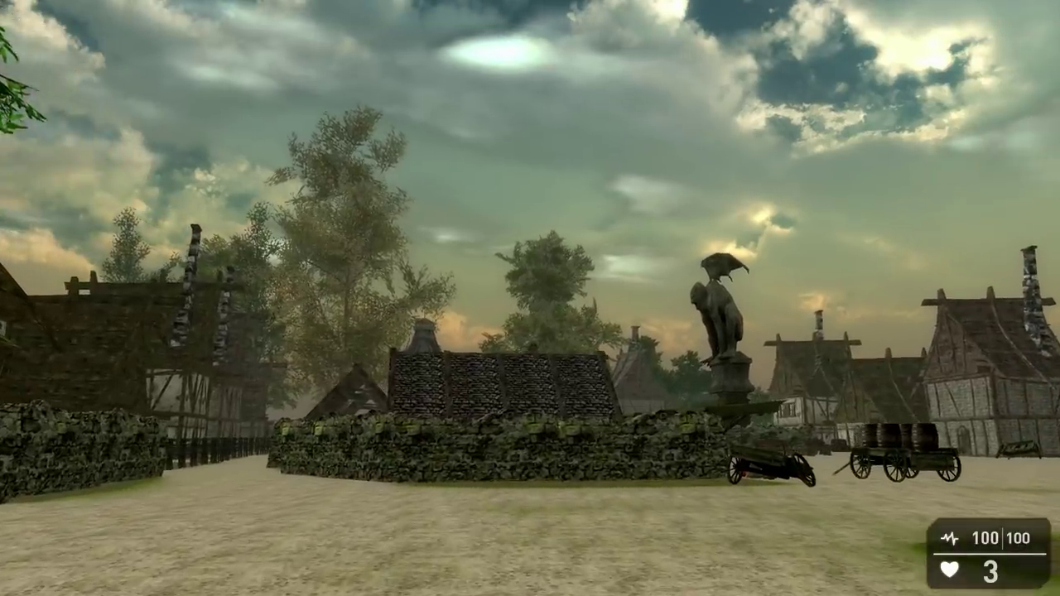
- Pass the broken cart and the barrel cart, and approach the gargoyle statue ringed by a stone wall and benches
key(w)
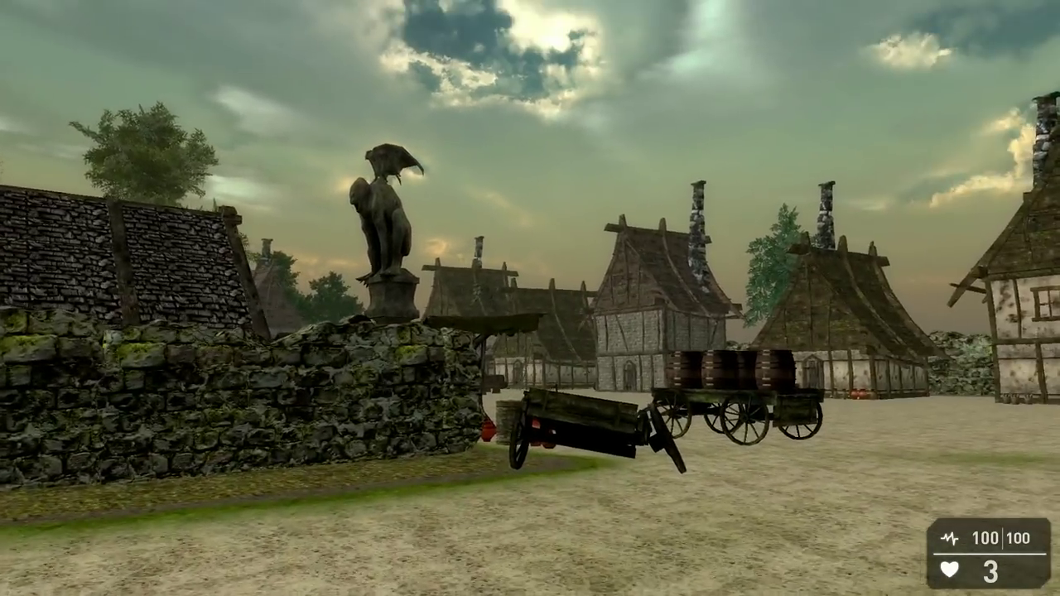
key(w)
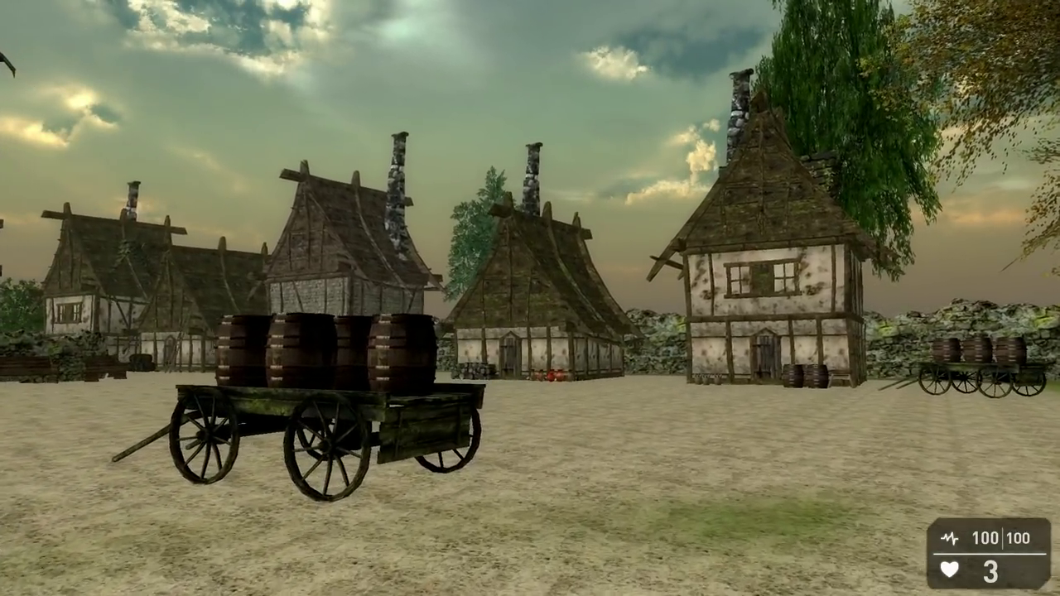
key(w)
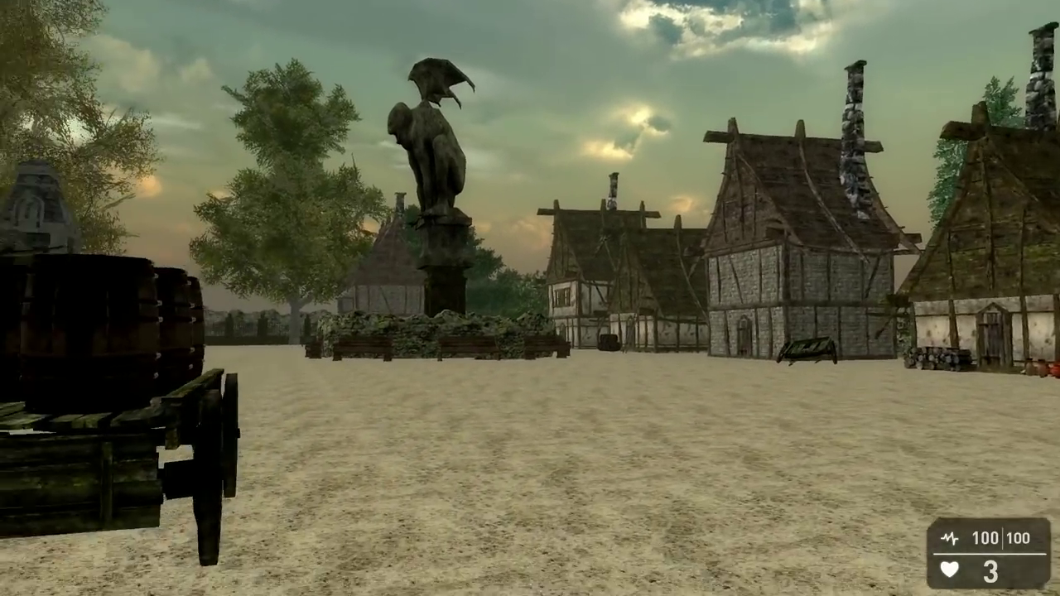
key(w)
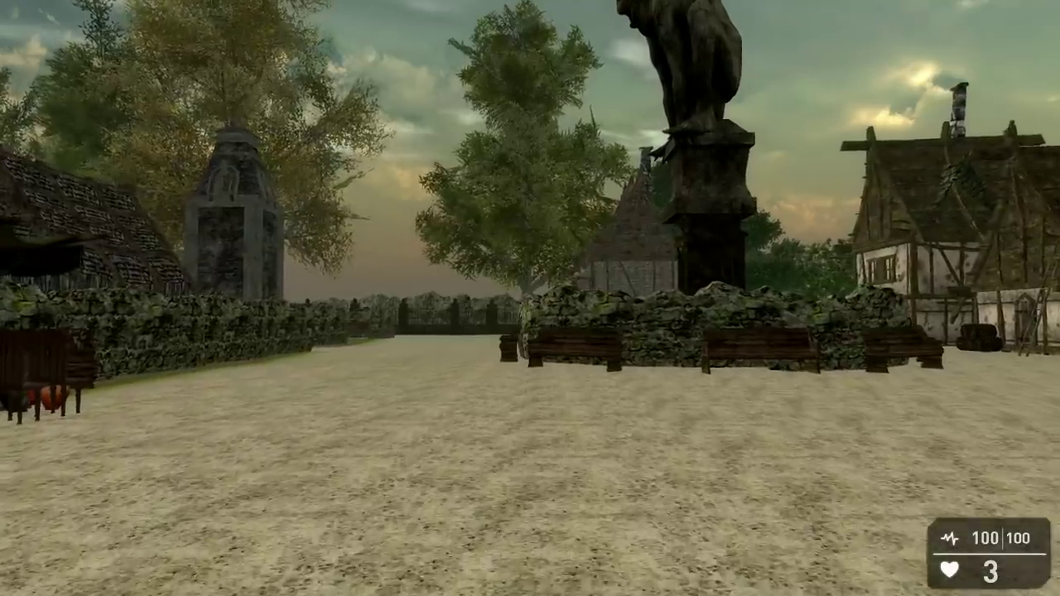
- Follow the mossy stone wall between the statue and the tall stone monument toward the iron fence
key(w)
key(w)
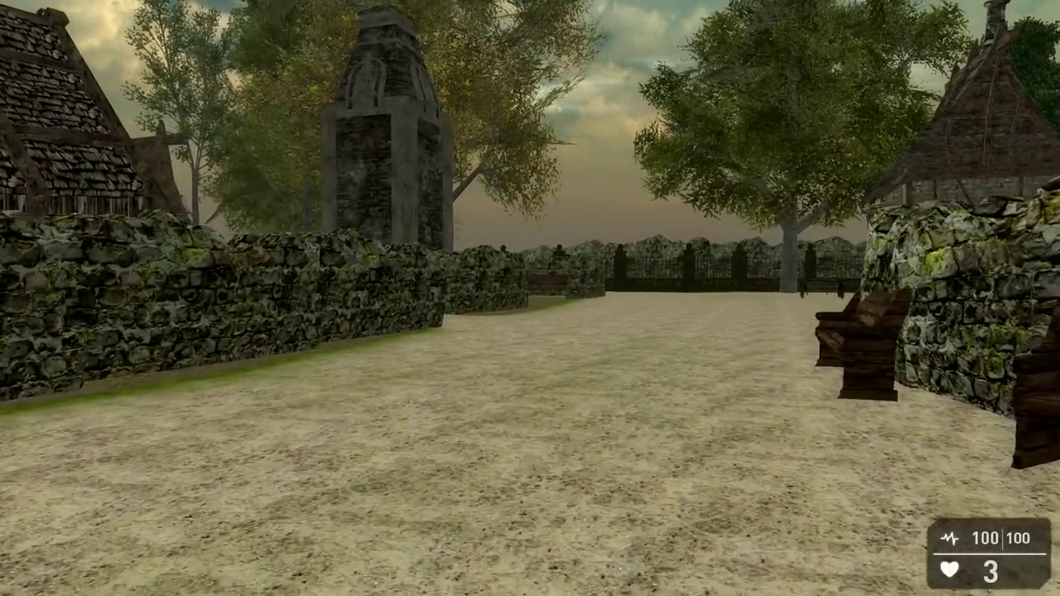
key(w)
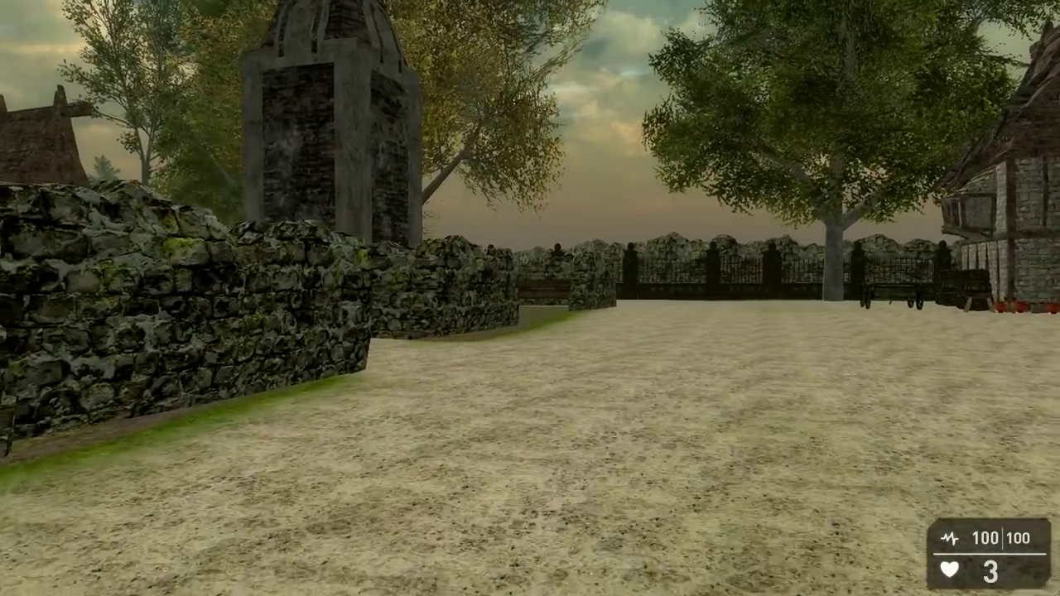
key(w)
key(w)
- Turn back toward the village roofs and church spire, and view the gargoyle statue against the cloudy sky
key(w)
key(w)
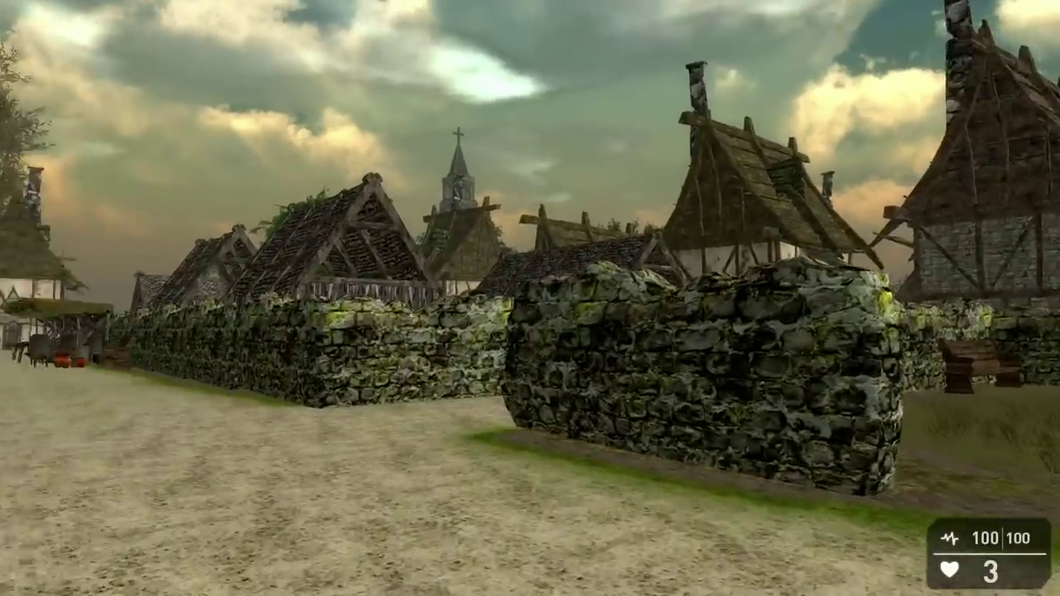
key(w)
key(w)
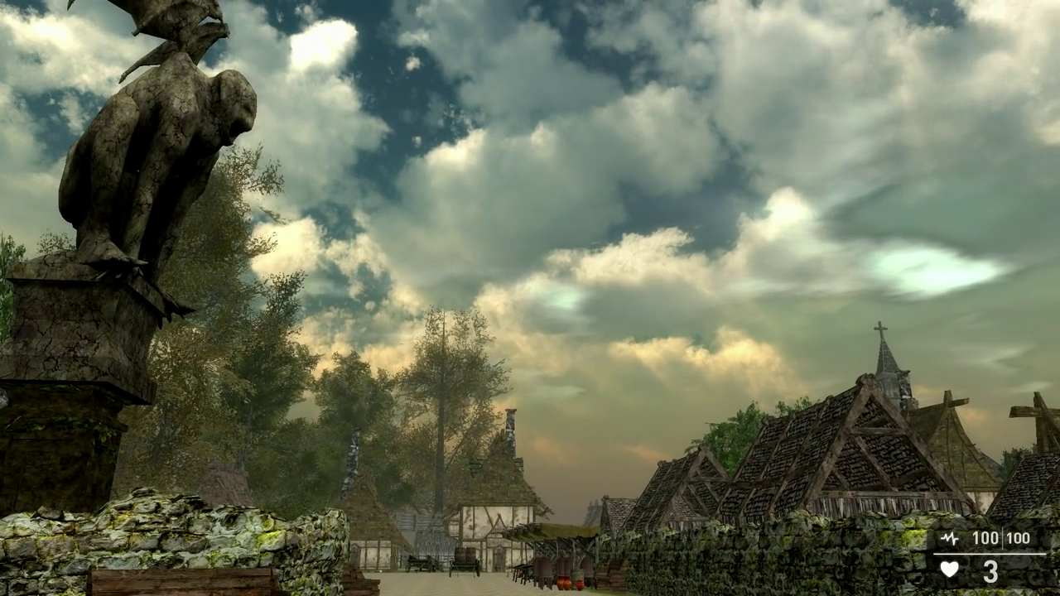